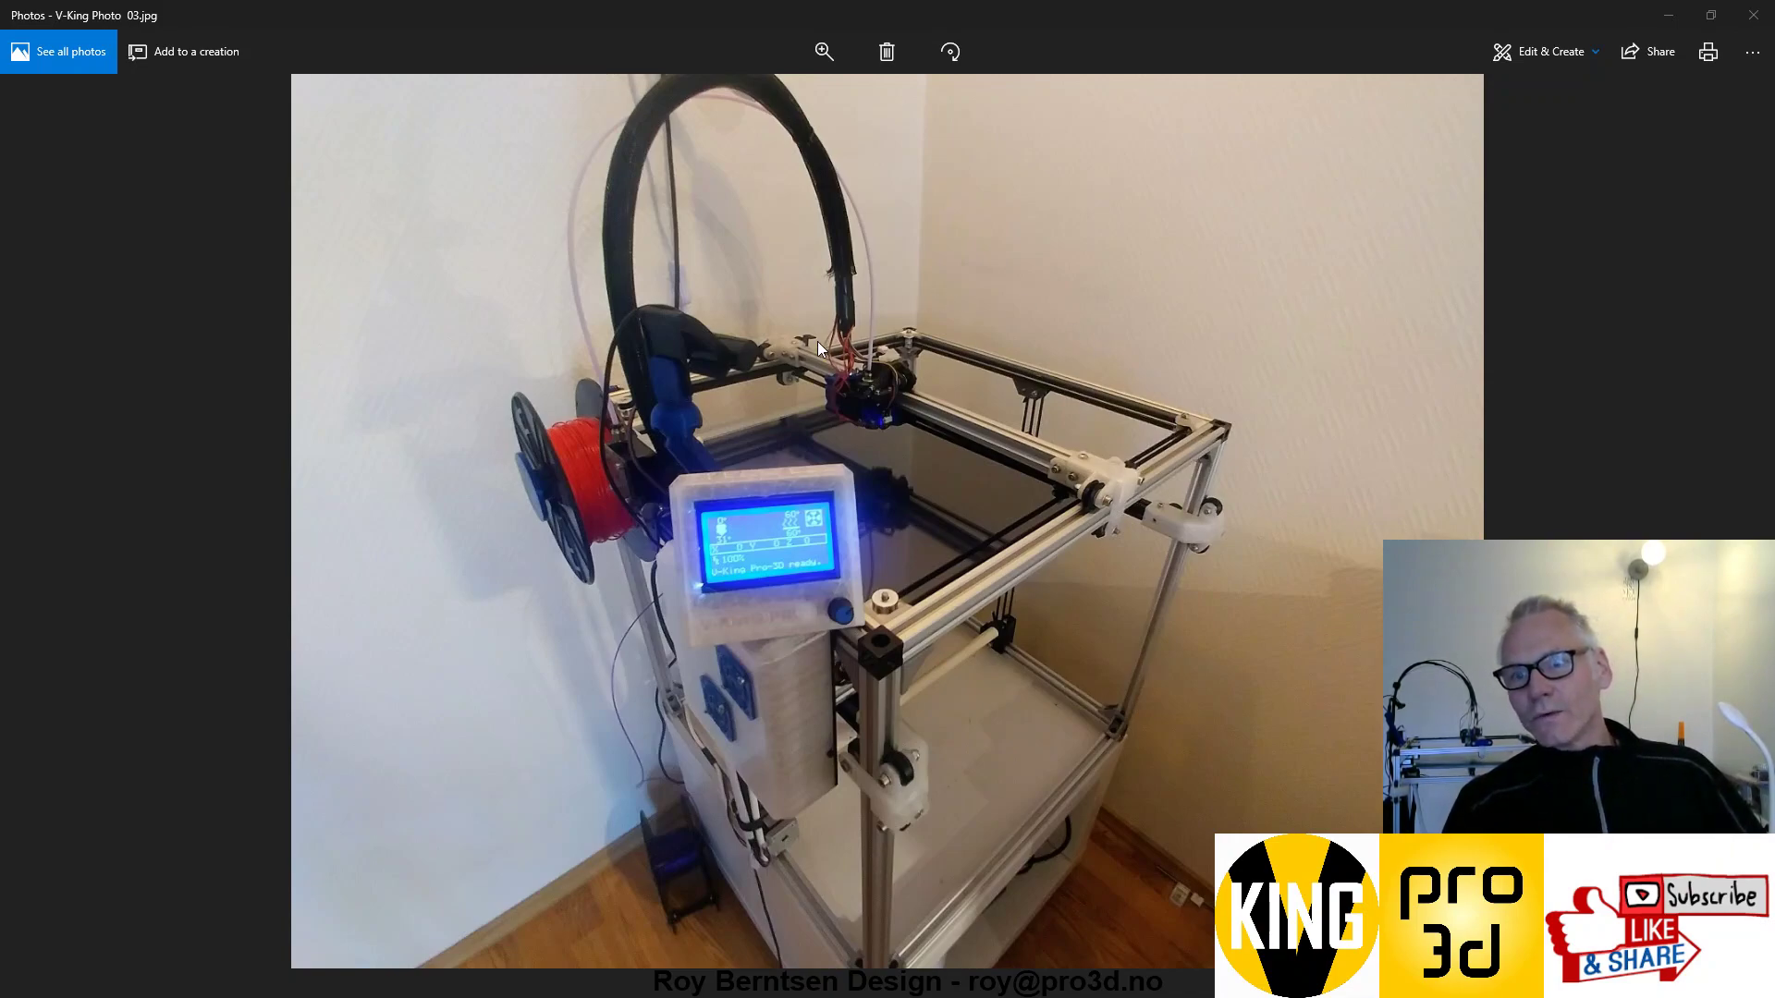
- Switch to Fusion 360 and view the XY Layout frame assembly in the Model workspace
{"action": "left_click", "coordinate": [1671, 17]}
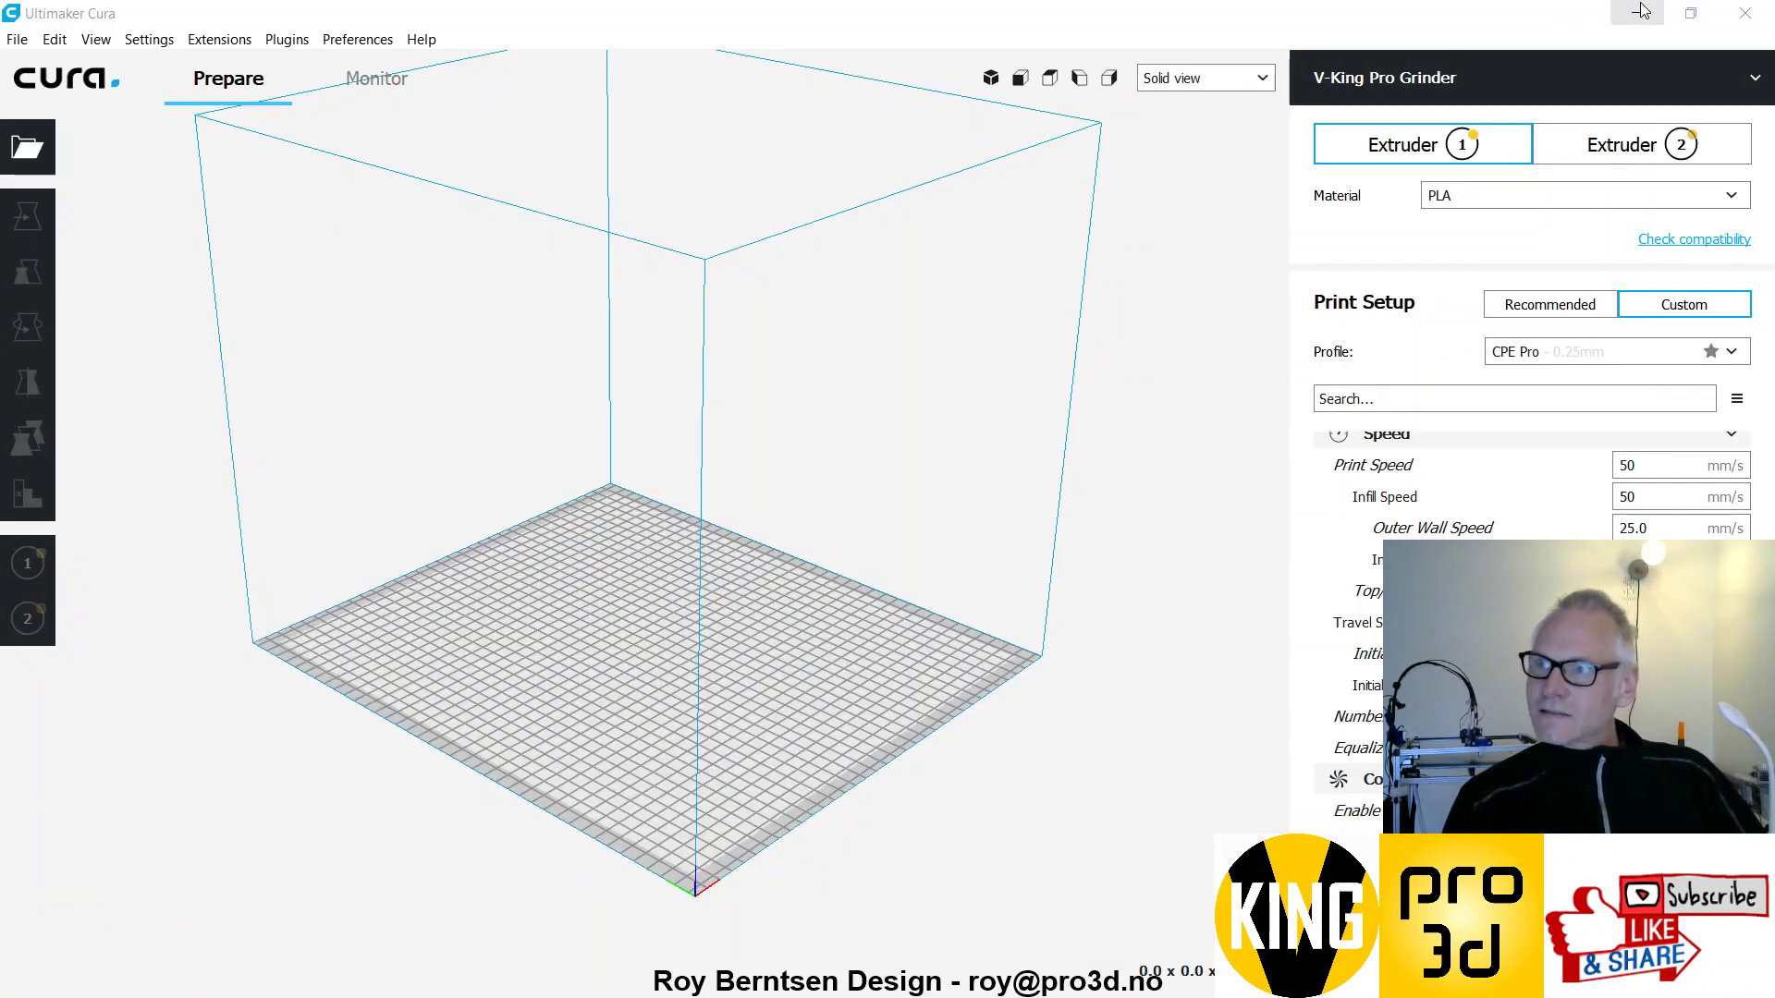
{"action": "left_click", "coordinate": [1641, 12]}
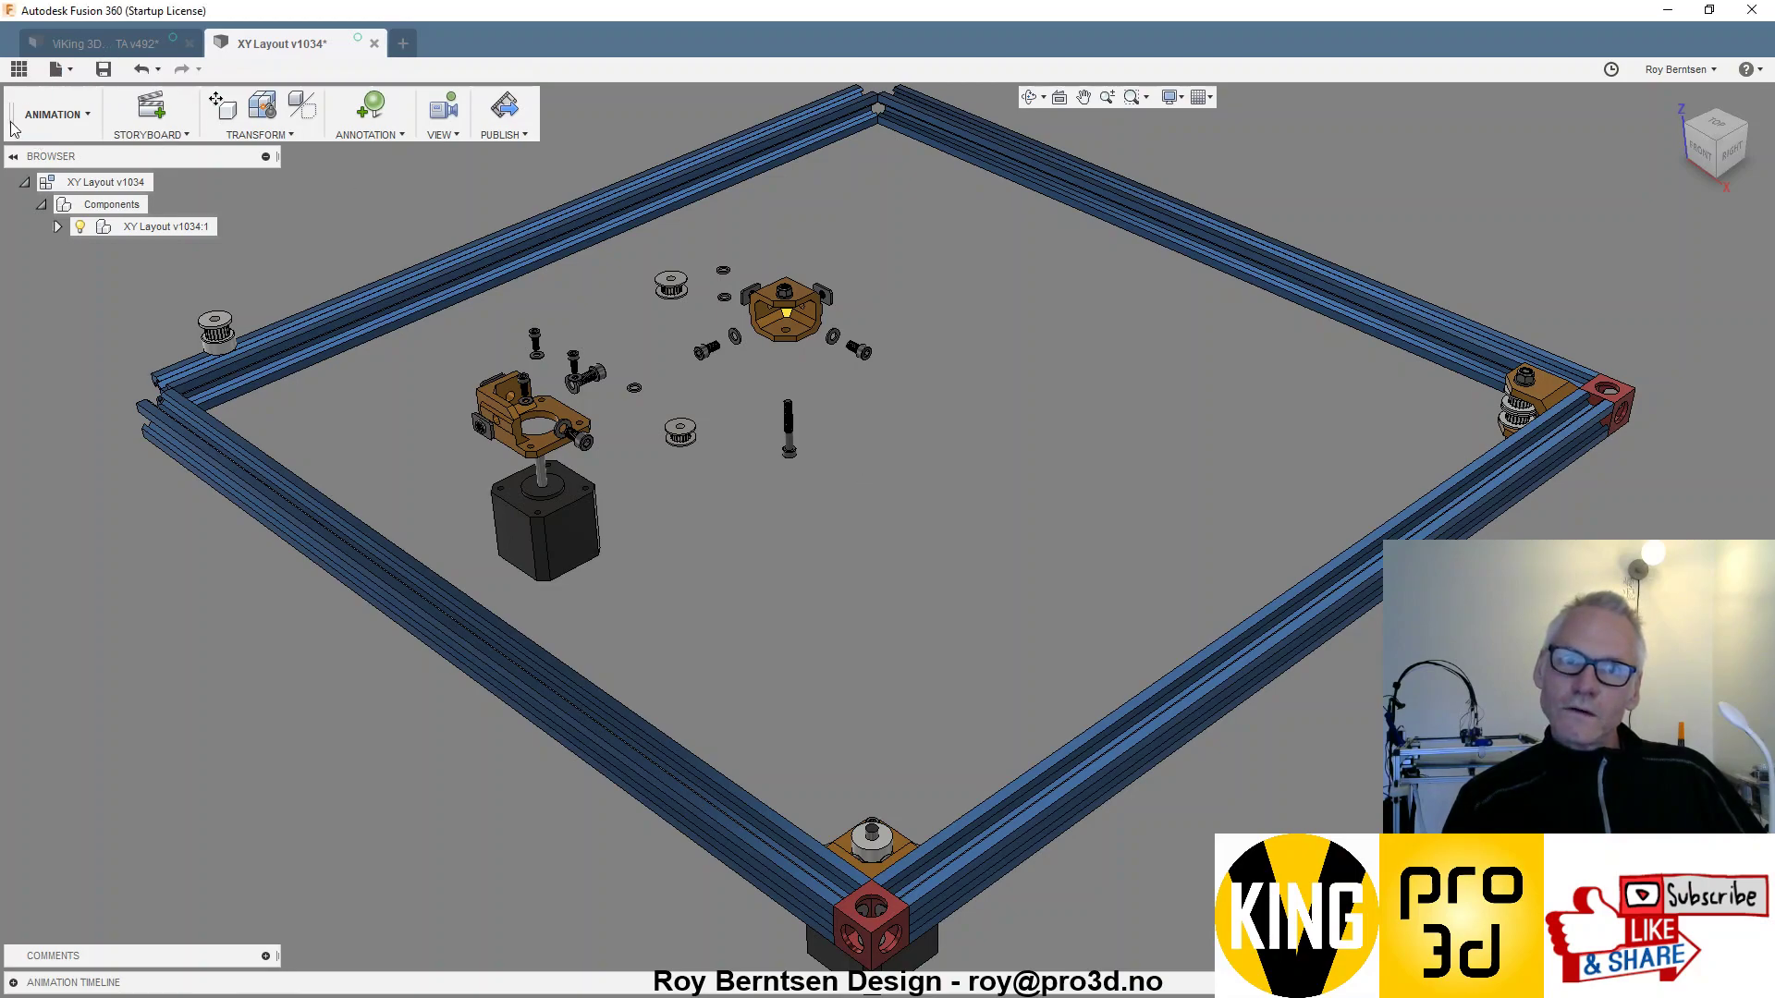
{"action": "left_click", "coordinate": [56, 114]}
{"action": "left_click", "coordinate": [48, 158]}
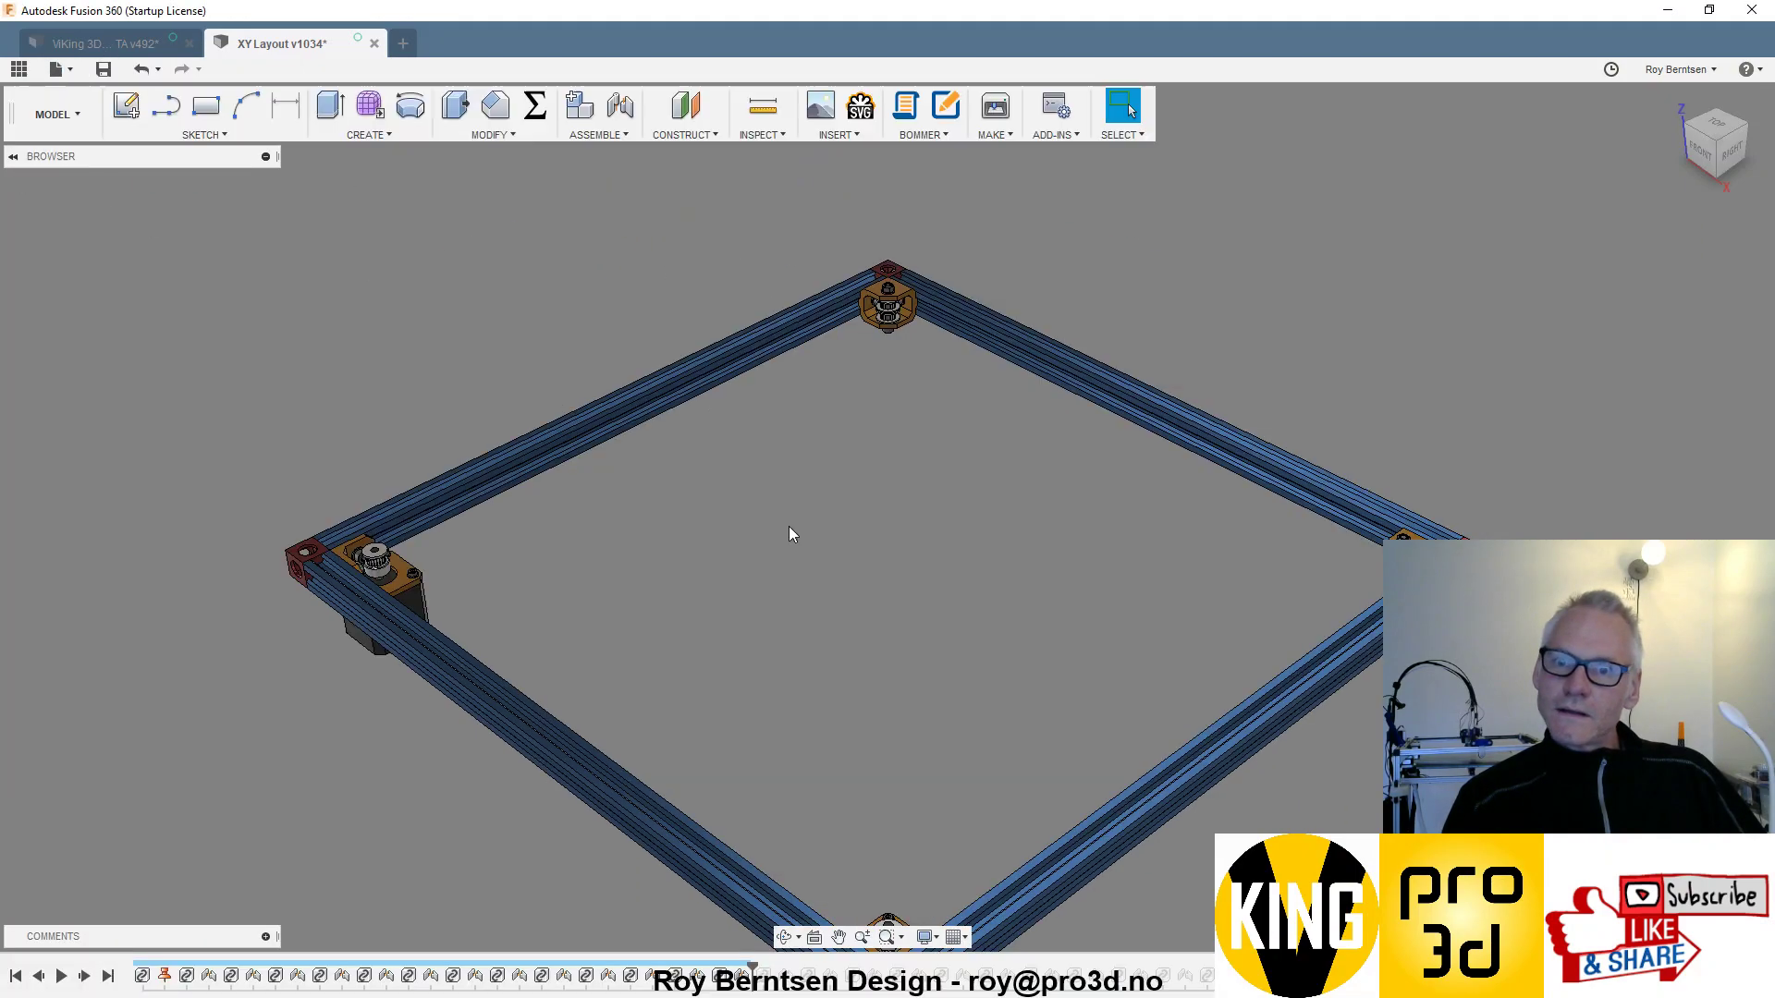
{"action": "scroll", "coordinate": [869, 414], "scroll_direction": "down", "scroll_amount": 2}
{"action": "scroll", "coordinate": [845, 699], "scroll_direction": "up", "scroll_amount": 1}
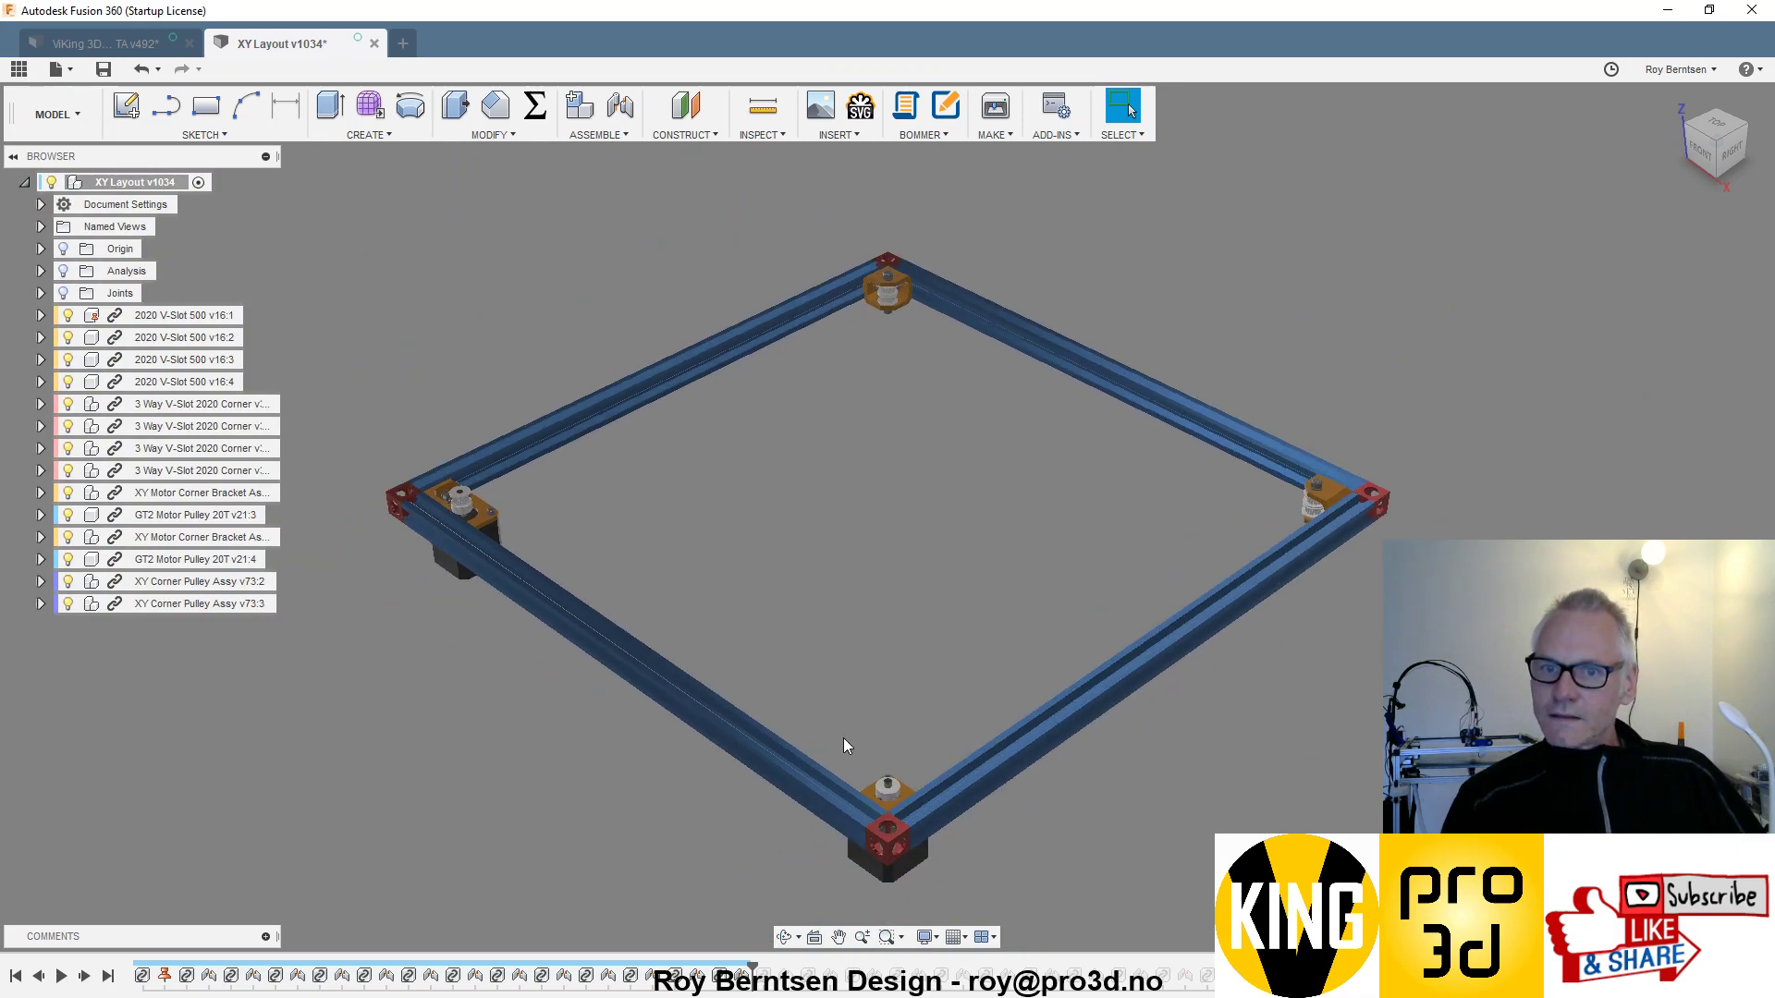
{"action": "left_click", "coordinate": [61, 976]}
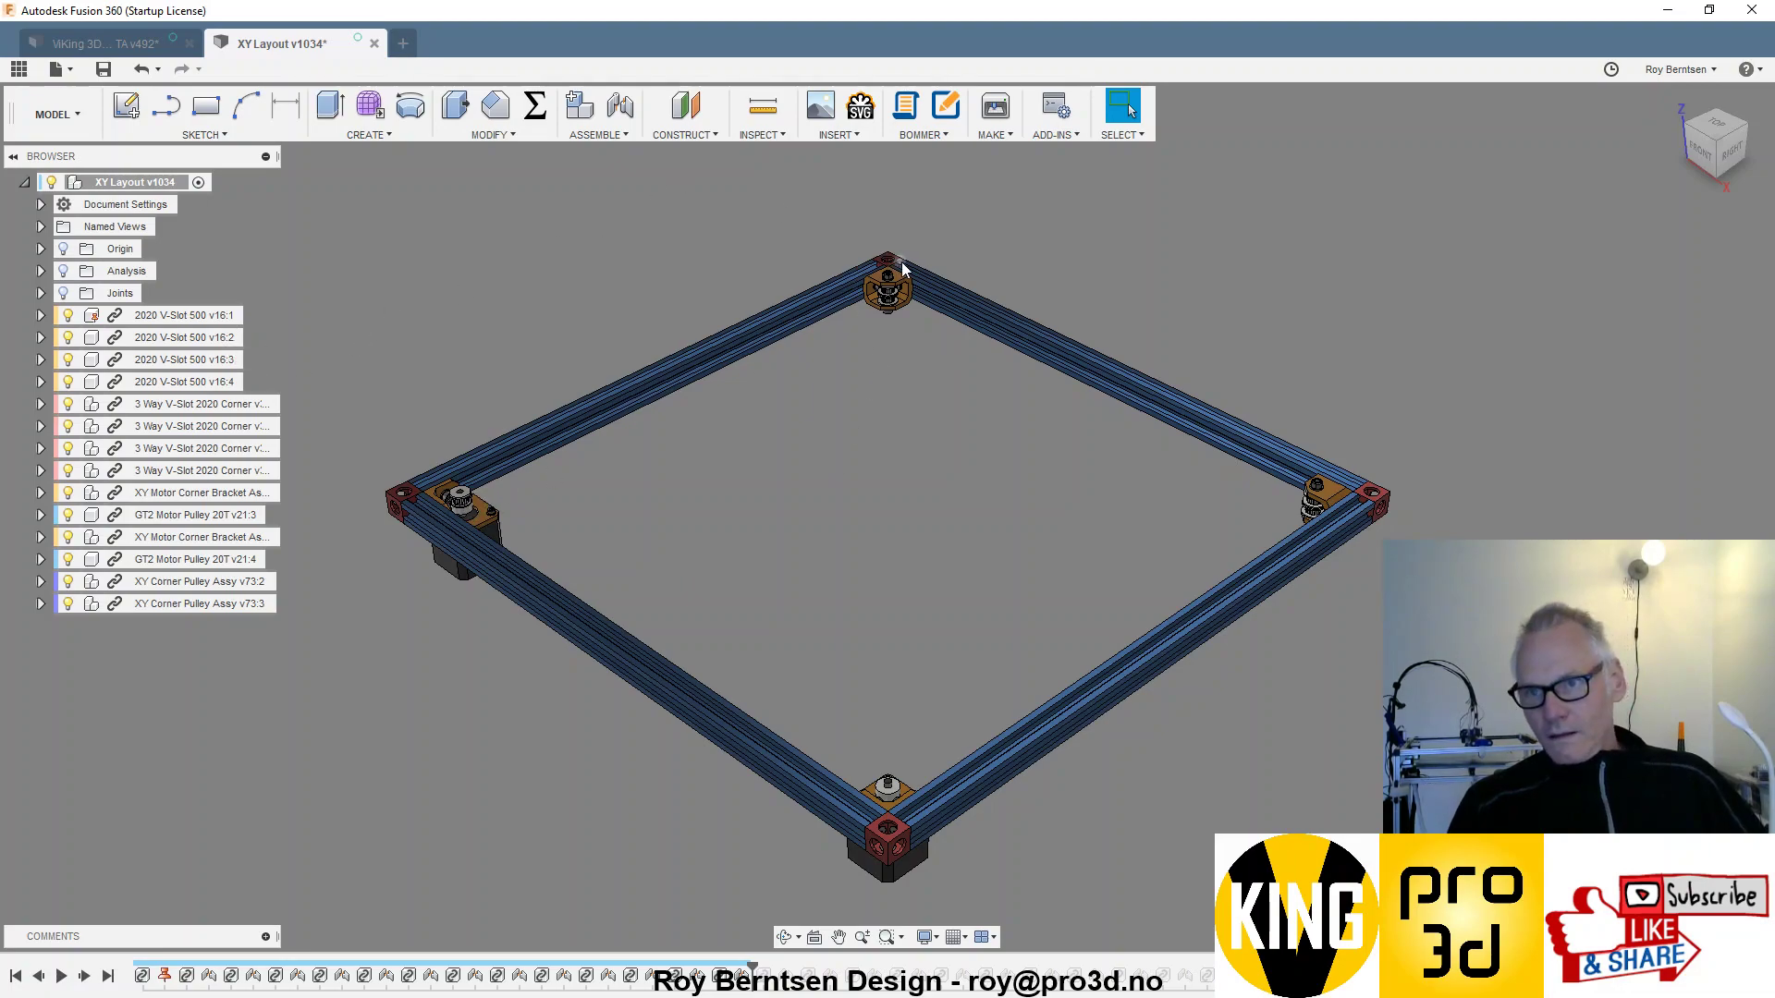
{"action": "scroll", "coordinate": [906, 264], "scroll_direction": "up", "scroll_amount": 2}
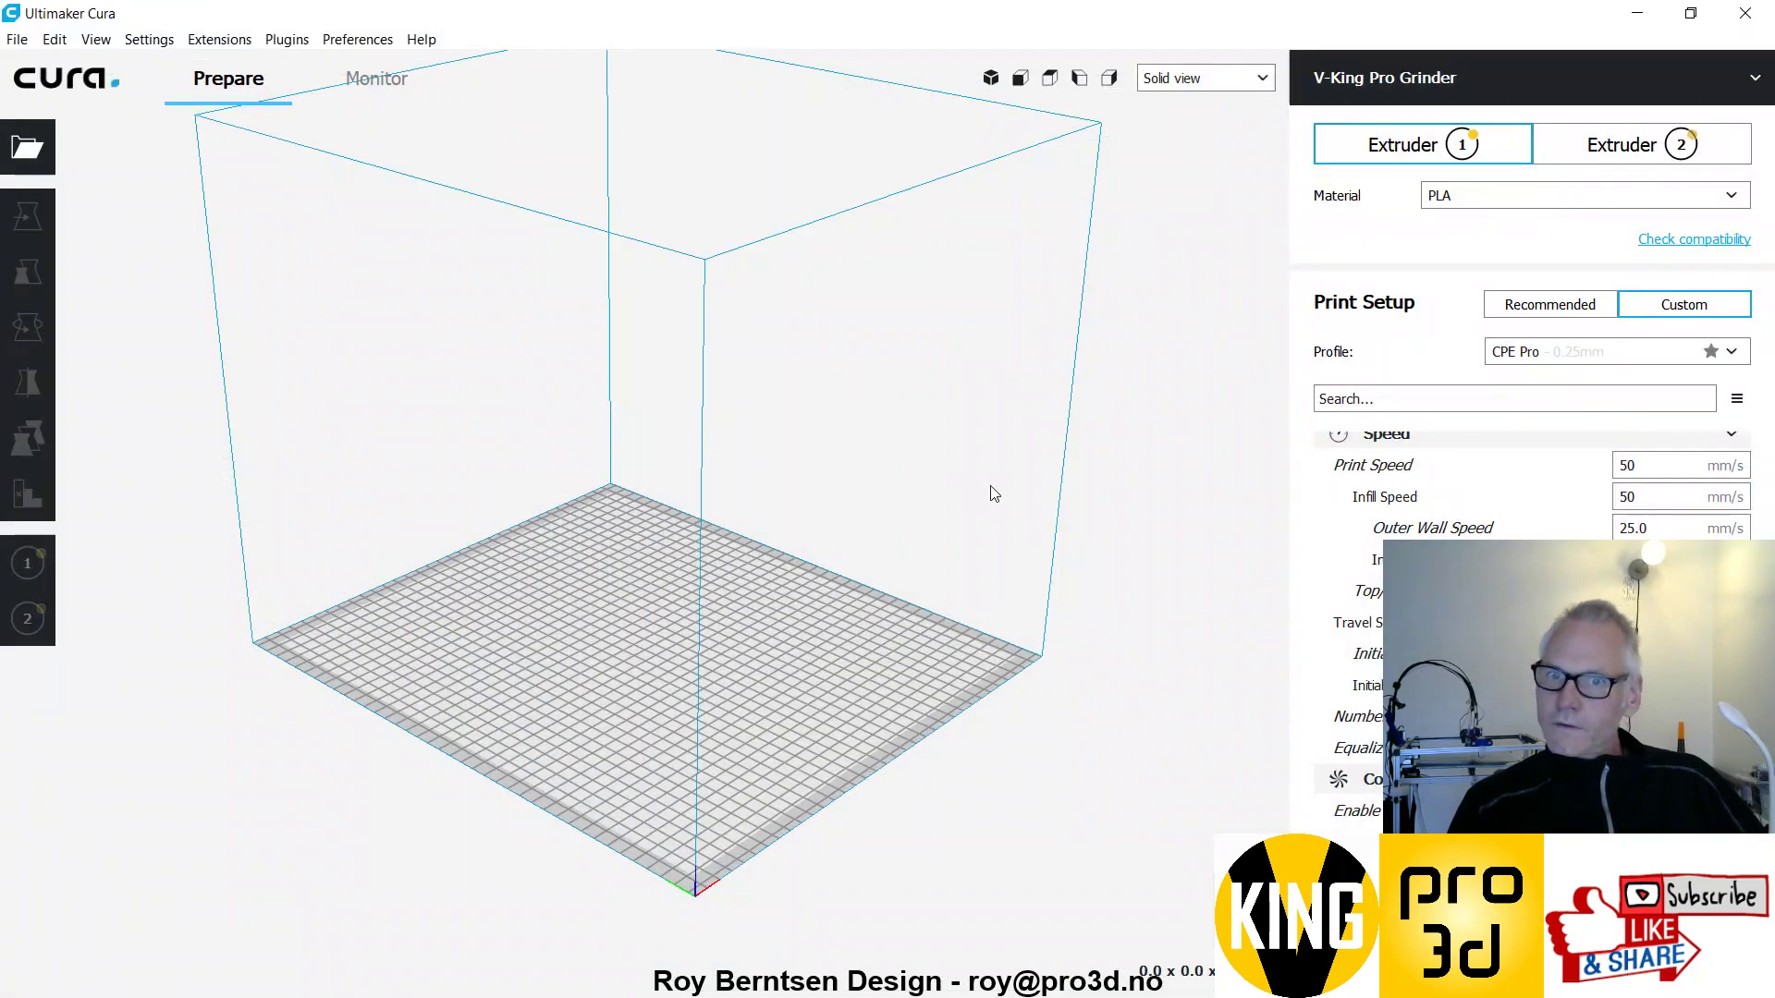
- Switch to Cura, load the XY Motor Corner Bracket model onto the build plate and inspect it from different sides
{"action": "left_click", "coordinate": [30, 147]}
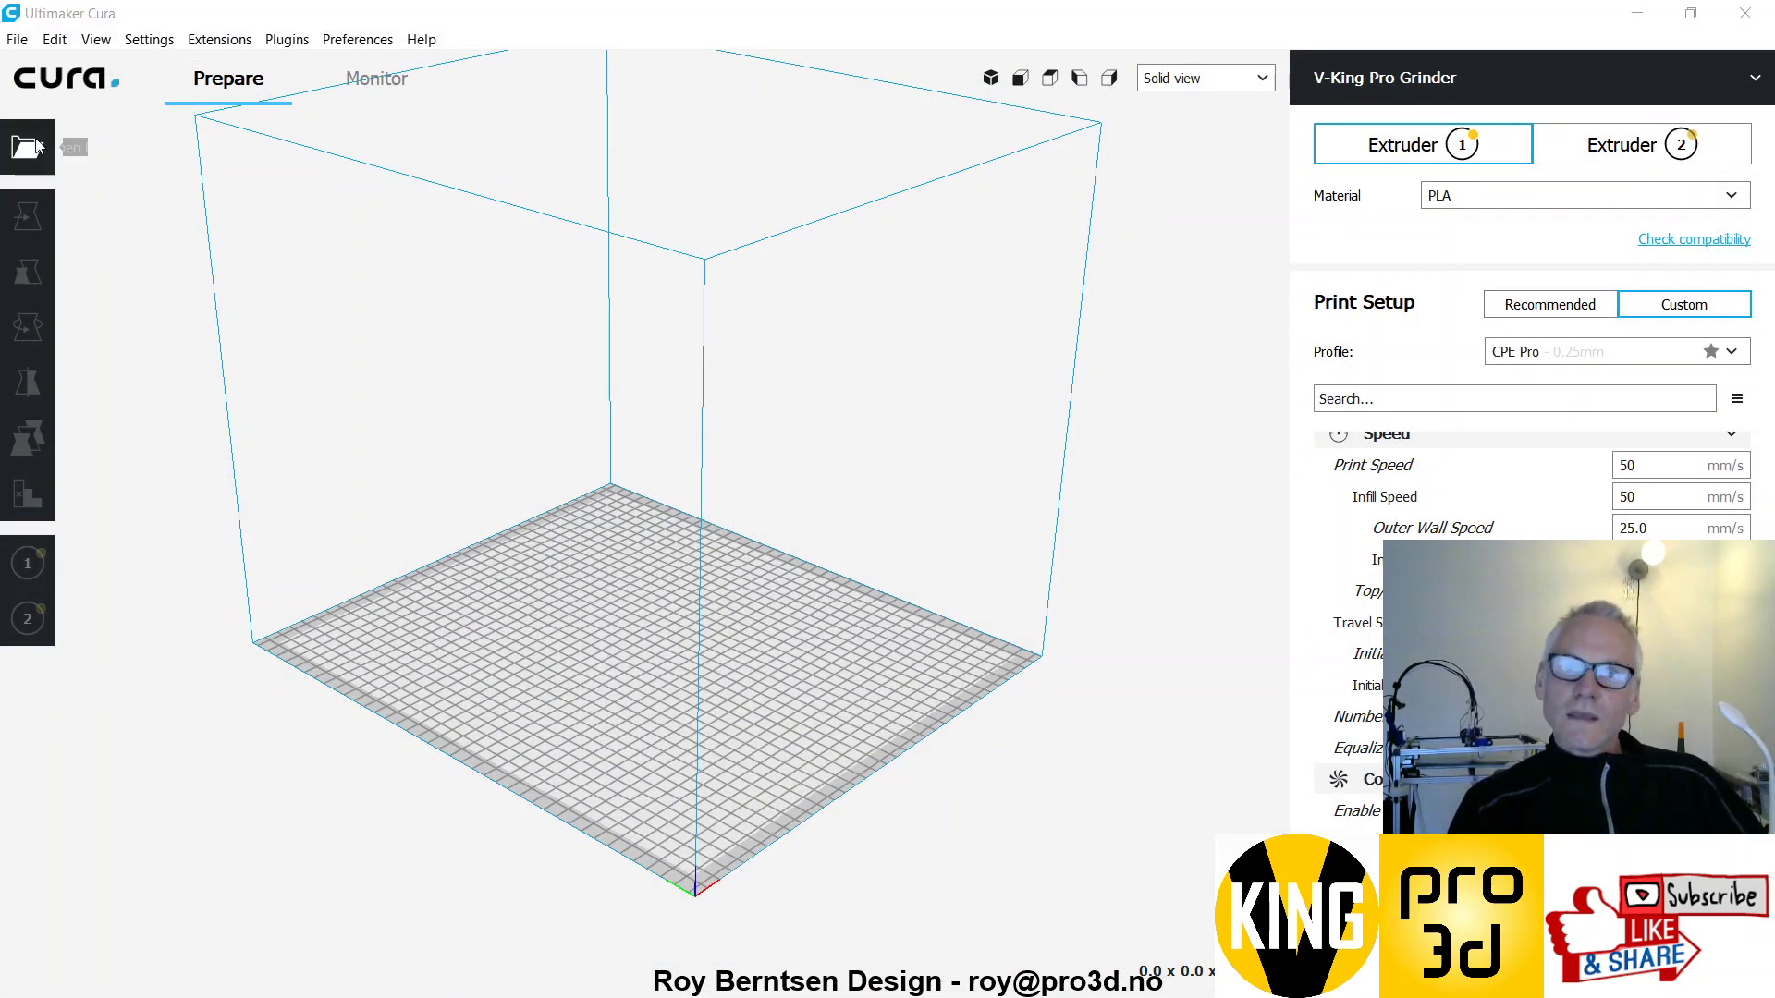
{"action": "left_click", "coordinate": [348, 189]}
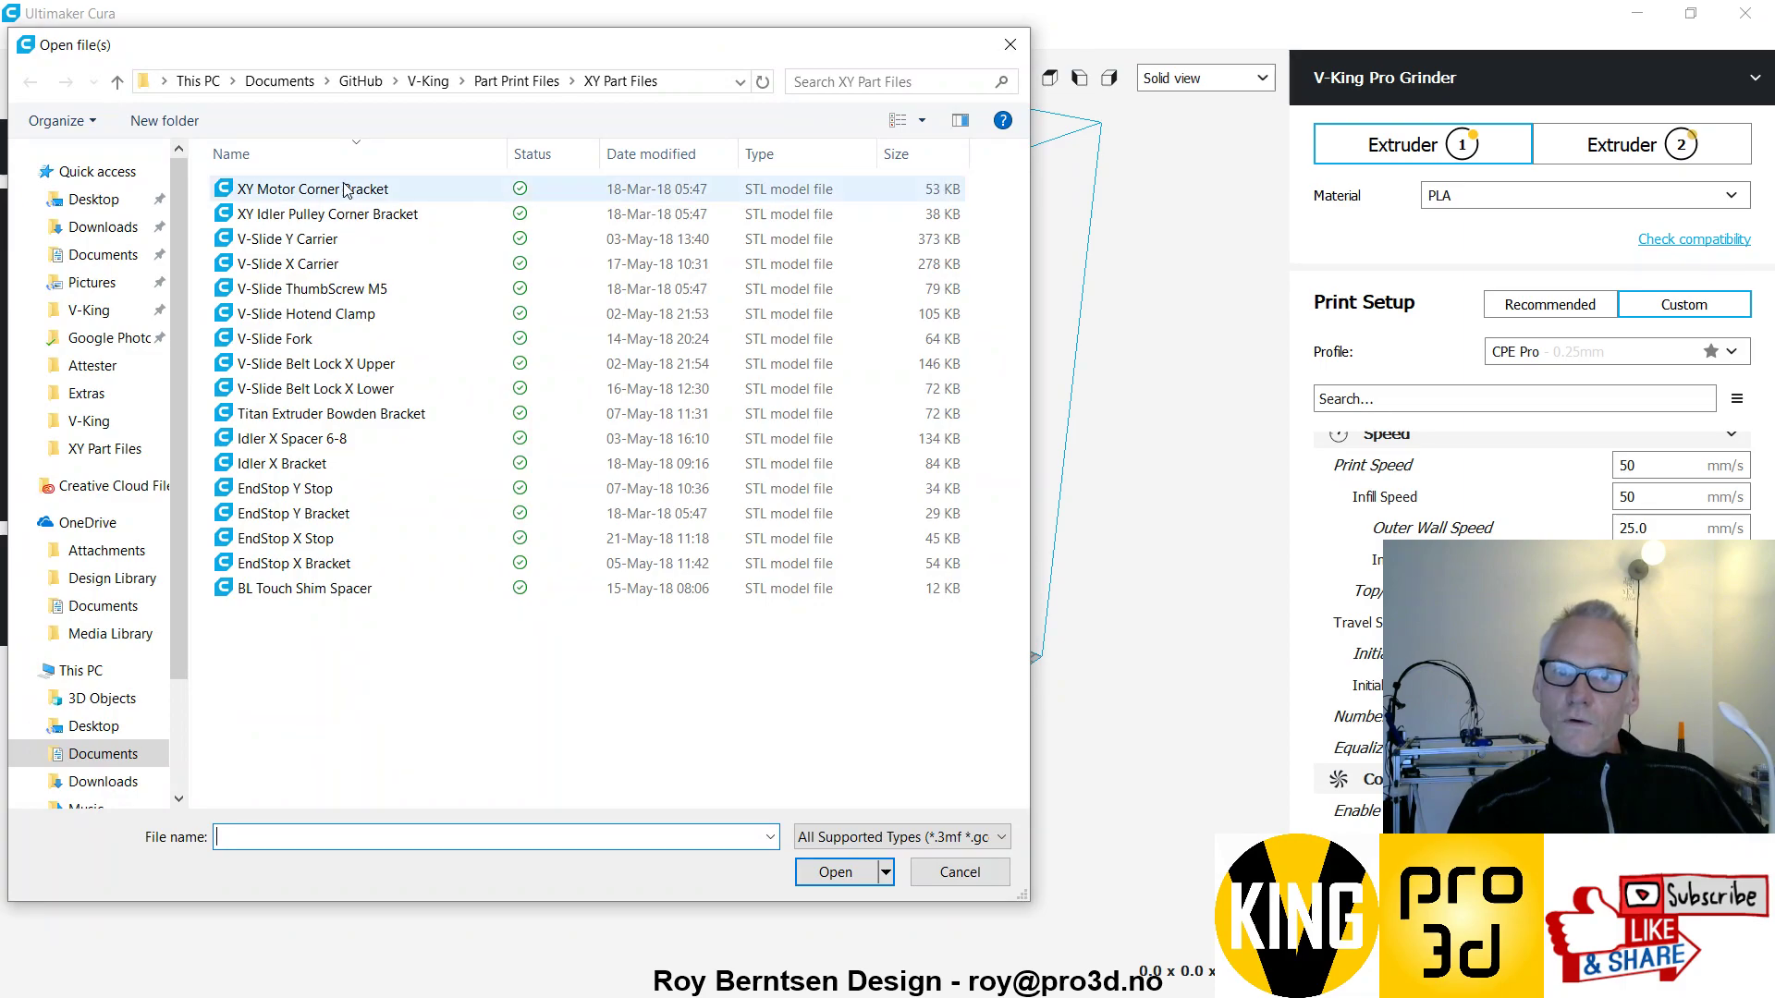
{"action": "left_click", "coordinate": [835, 872]}
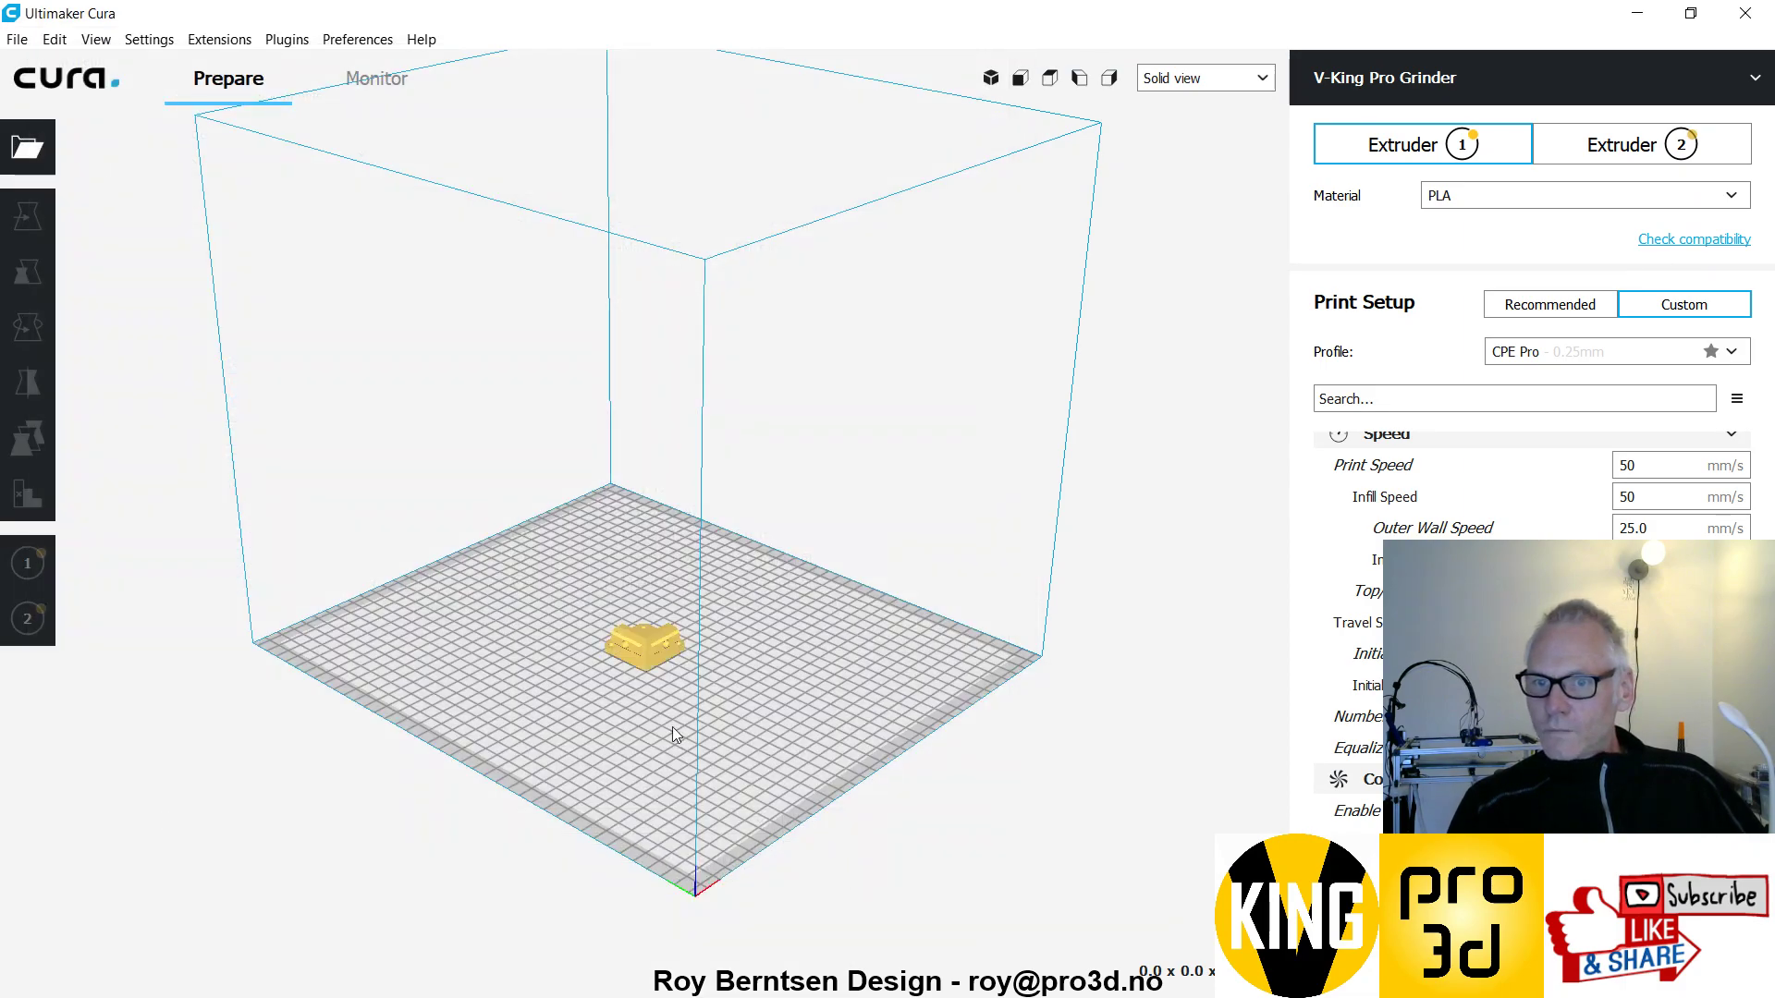
{"action": "scroll", "coordinate": [651, 689], "scroll_direction": "up", "scroll_amount": 5}
{"action": "left_click_drag", "start_coordinate": [742, 808], "coordinate": [587, 471]}
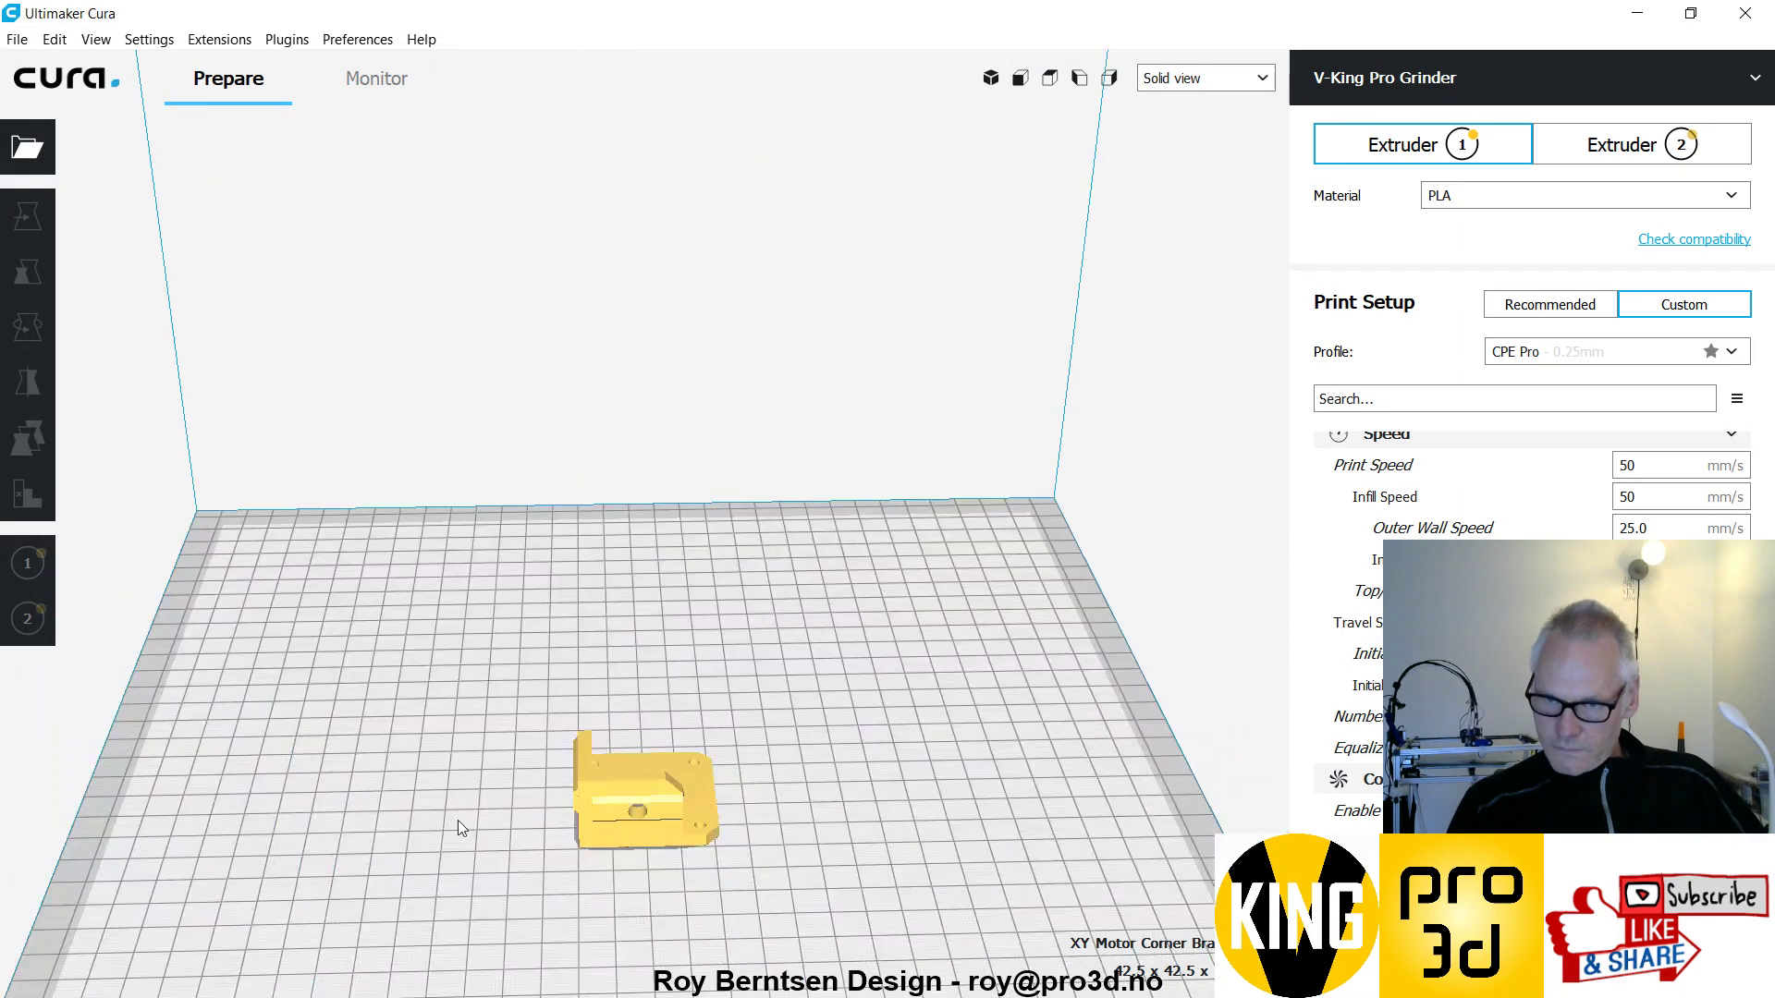
{"action": "scroll", "coordinate": [651, 843], "scroll_direction": "up", "scroll_amount": 4}
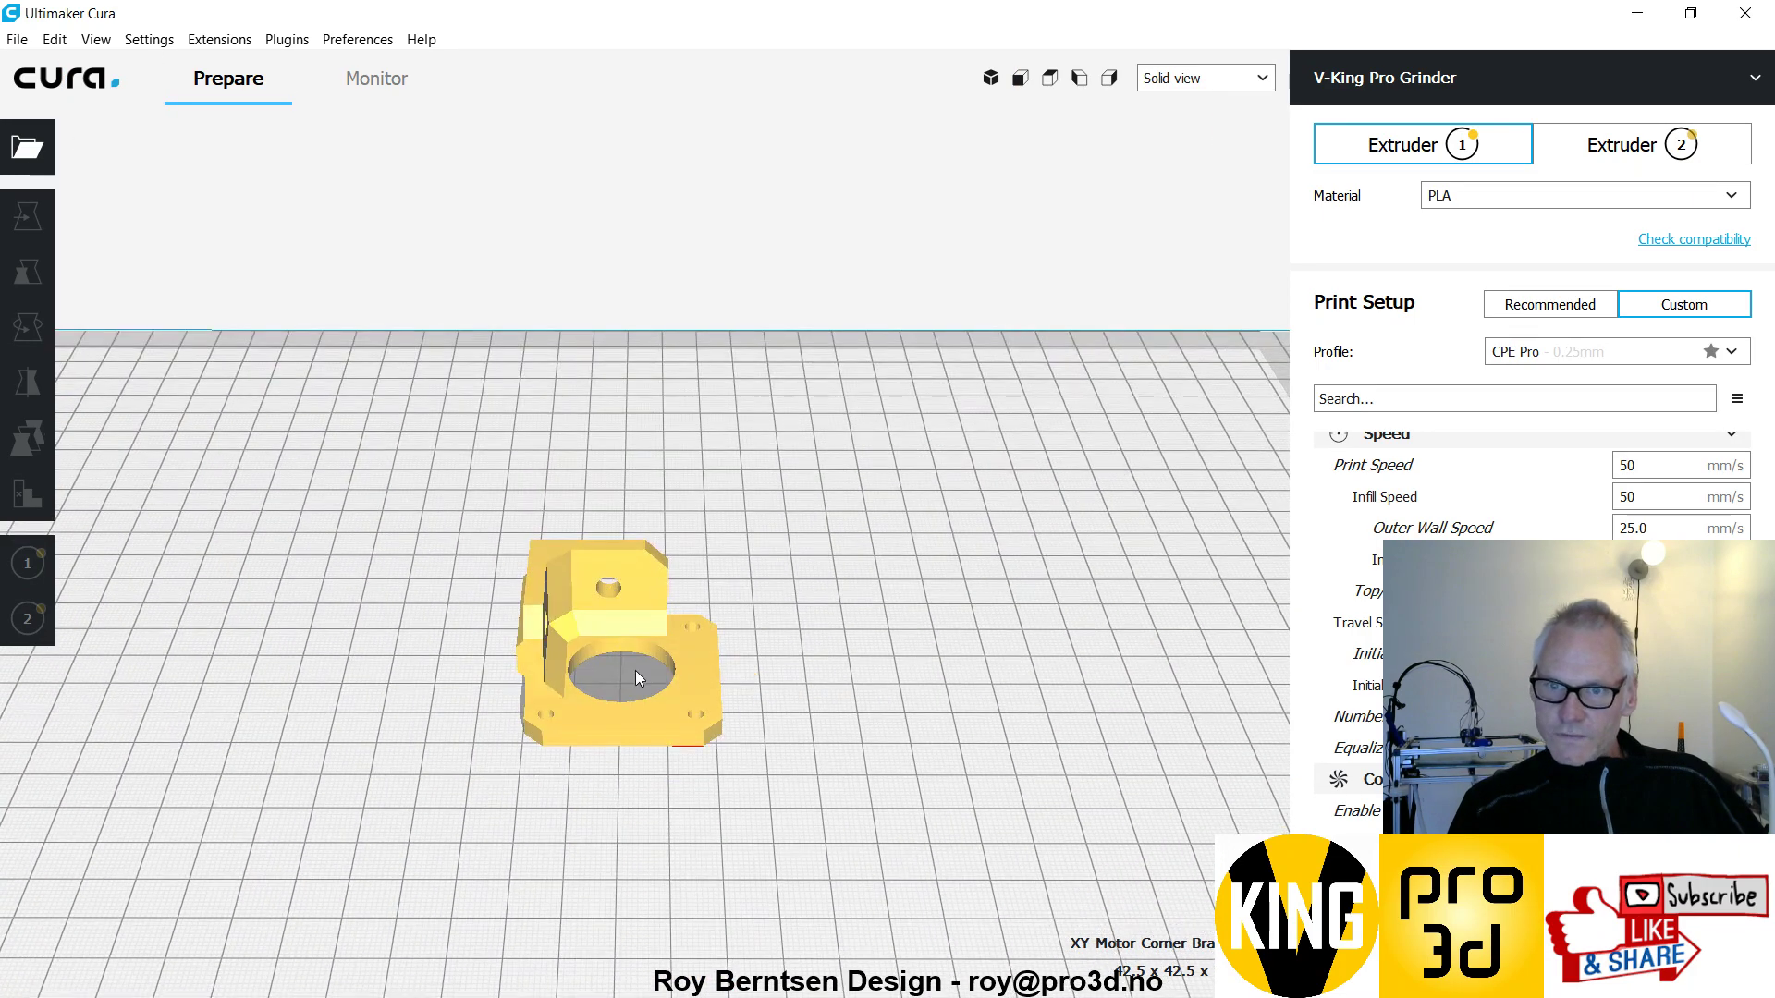
{"action": "scroll", "coordinate": [638, 677], "scroll_direction": "up", "scroll_amount": 2}
{"action": "scroll", "coordinate": [629, 684], "scroll_direction": "down", "scroll_amount": 5}
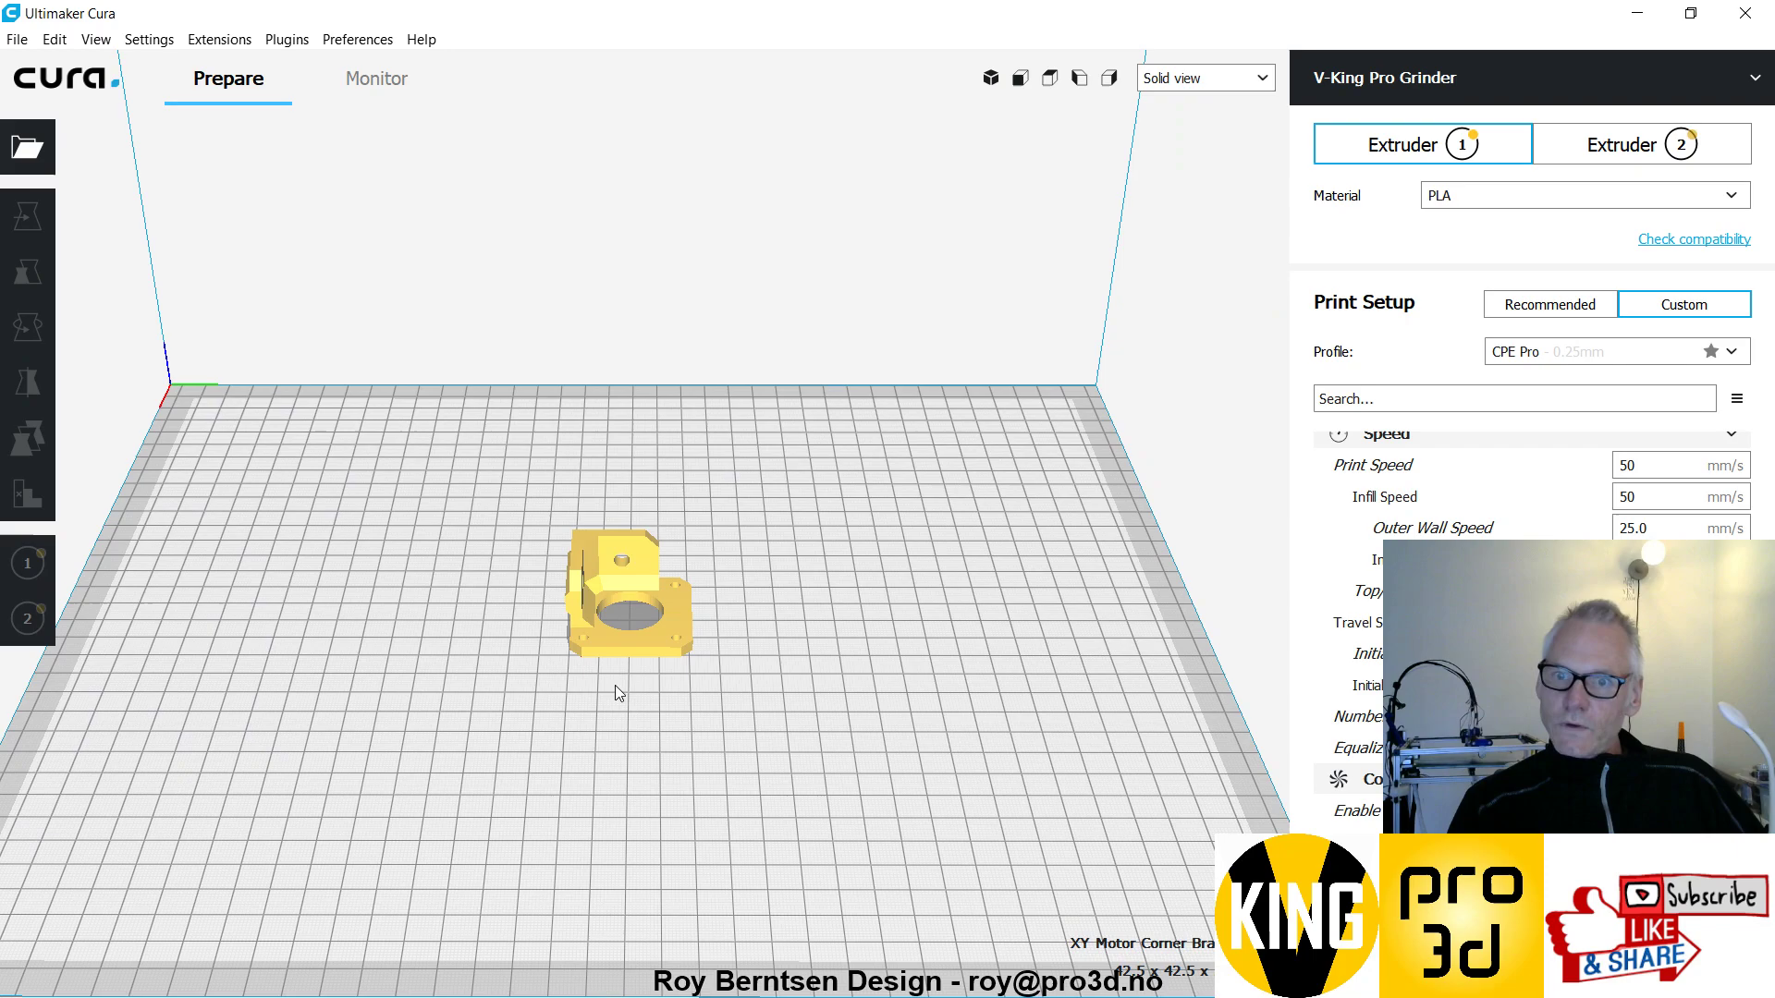
- Replace the motor bracket on the build plate with the XY Idler Pulley Corner Bracket and set Extruder 1's material to CPE
{"action": "left_click_drag", "start_coordinate": [614, 685], "coordinate": [157, 302]}
{"action": "left_click", "coordinate": [28, 147]}
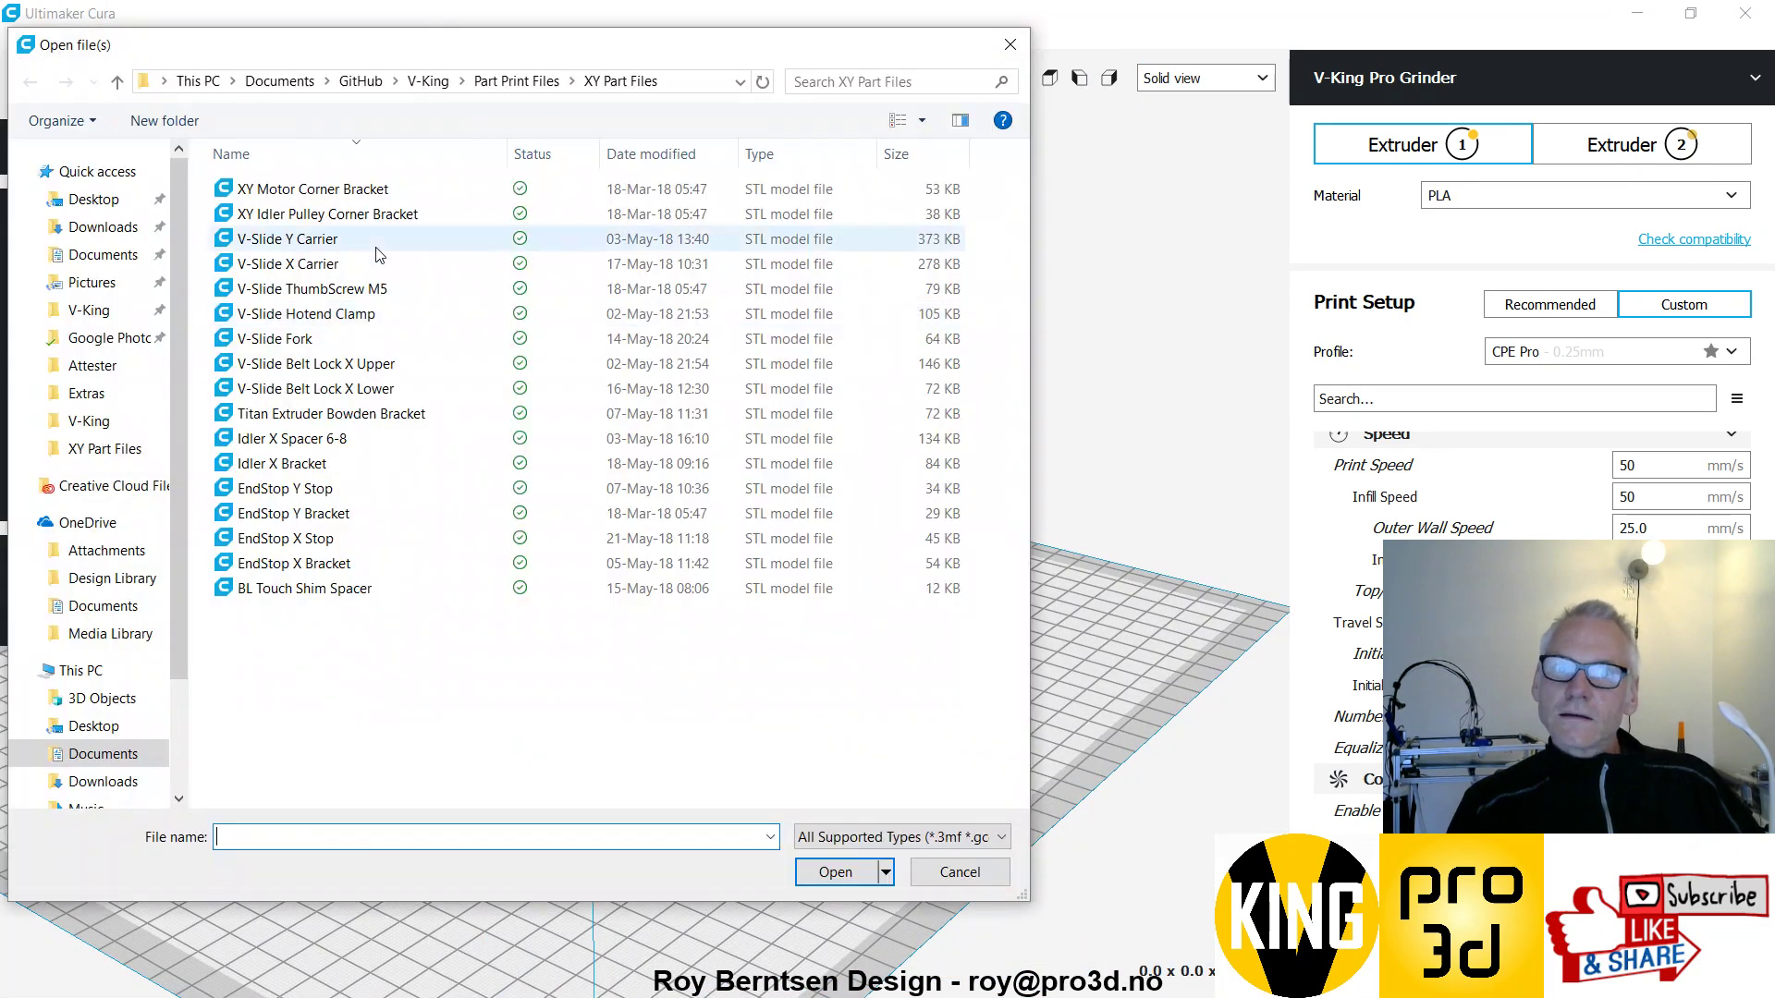
{"action": "double_click", "coordinate": [317, 220]}
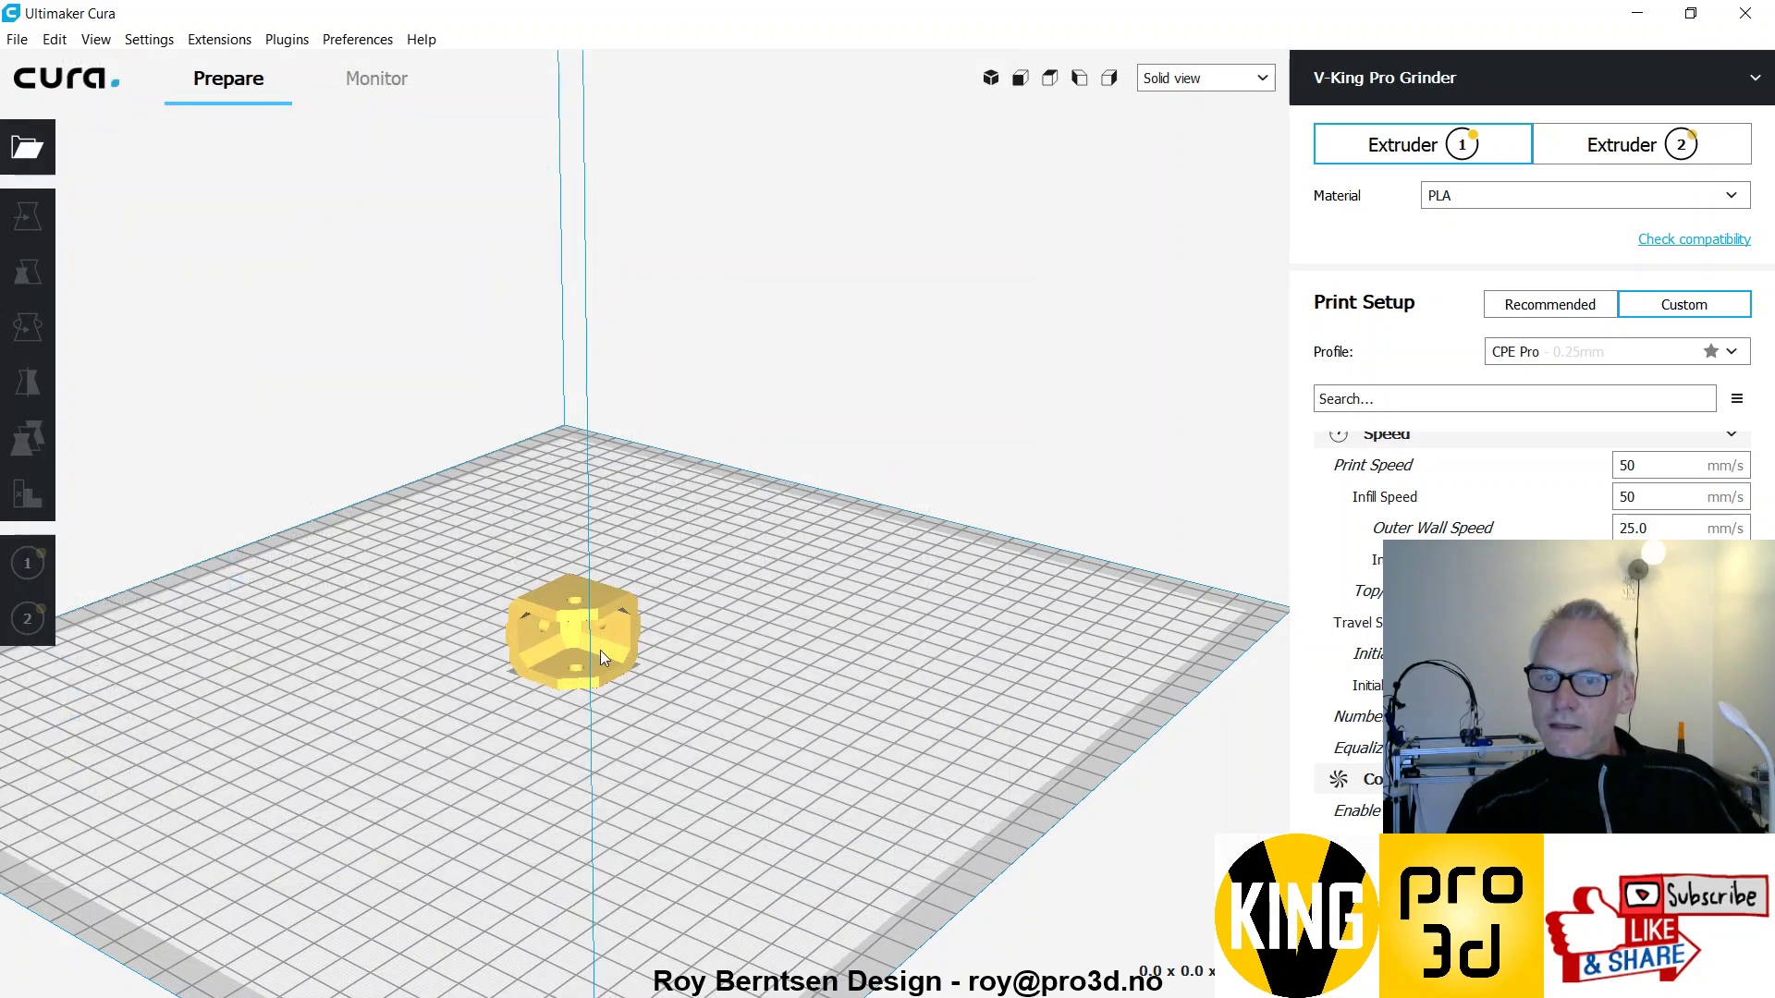
{"action": "left_click_drag", "start_coordinate": [584, 653], "coordinate": [1201, 463]}
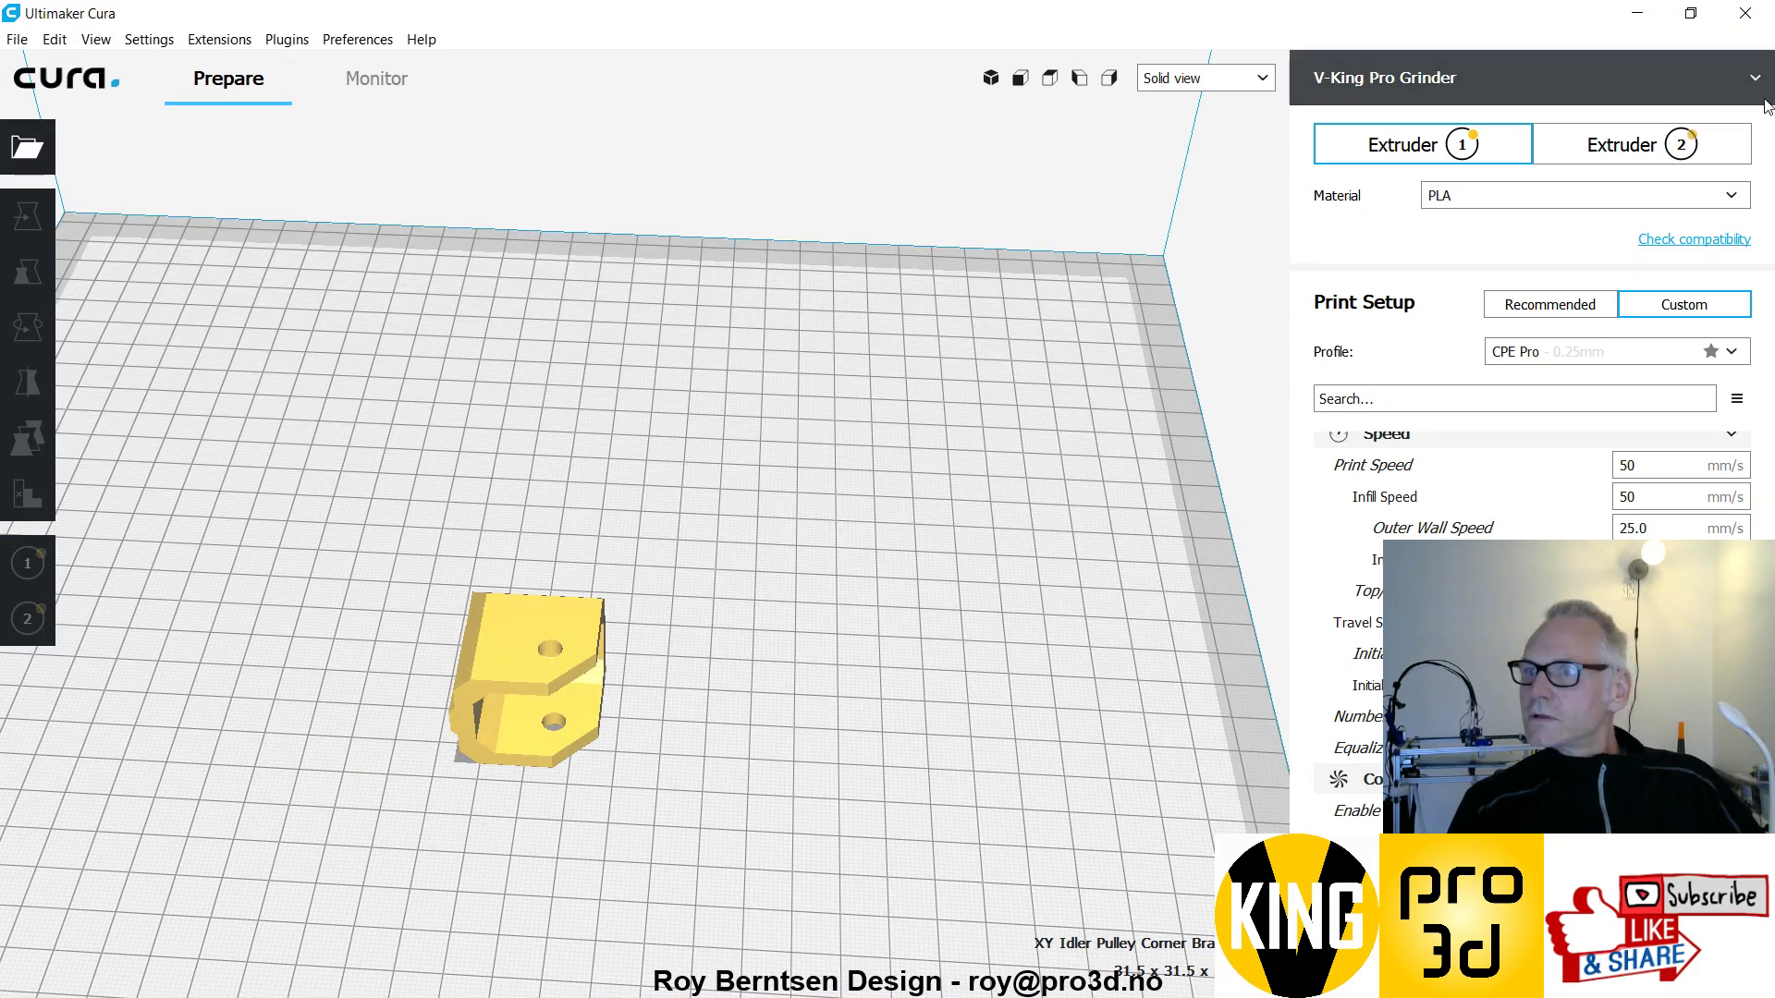
{"action": "left_click", "coordinate": [1553, 215]}
{"action": "left_click", "coordinate": [1479, 244]}
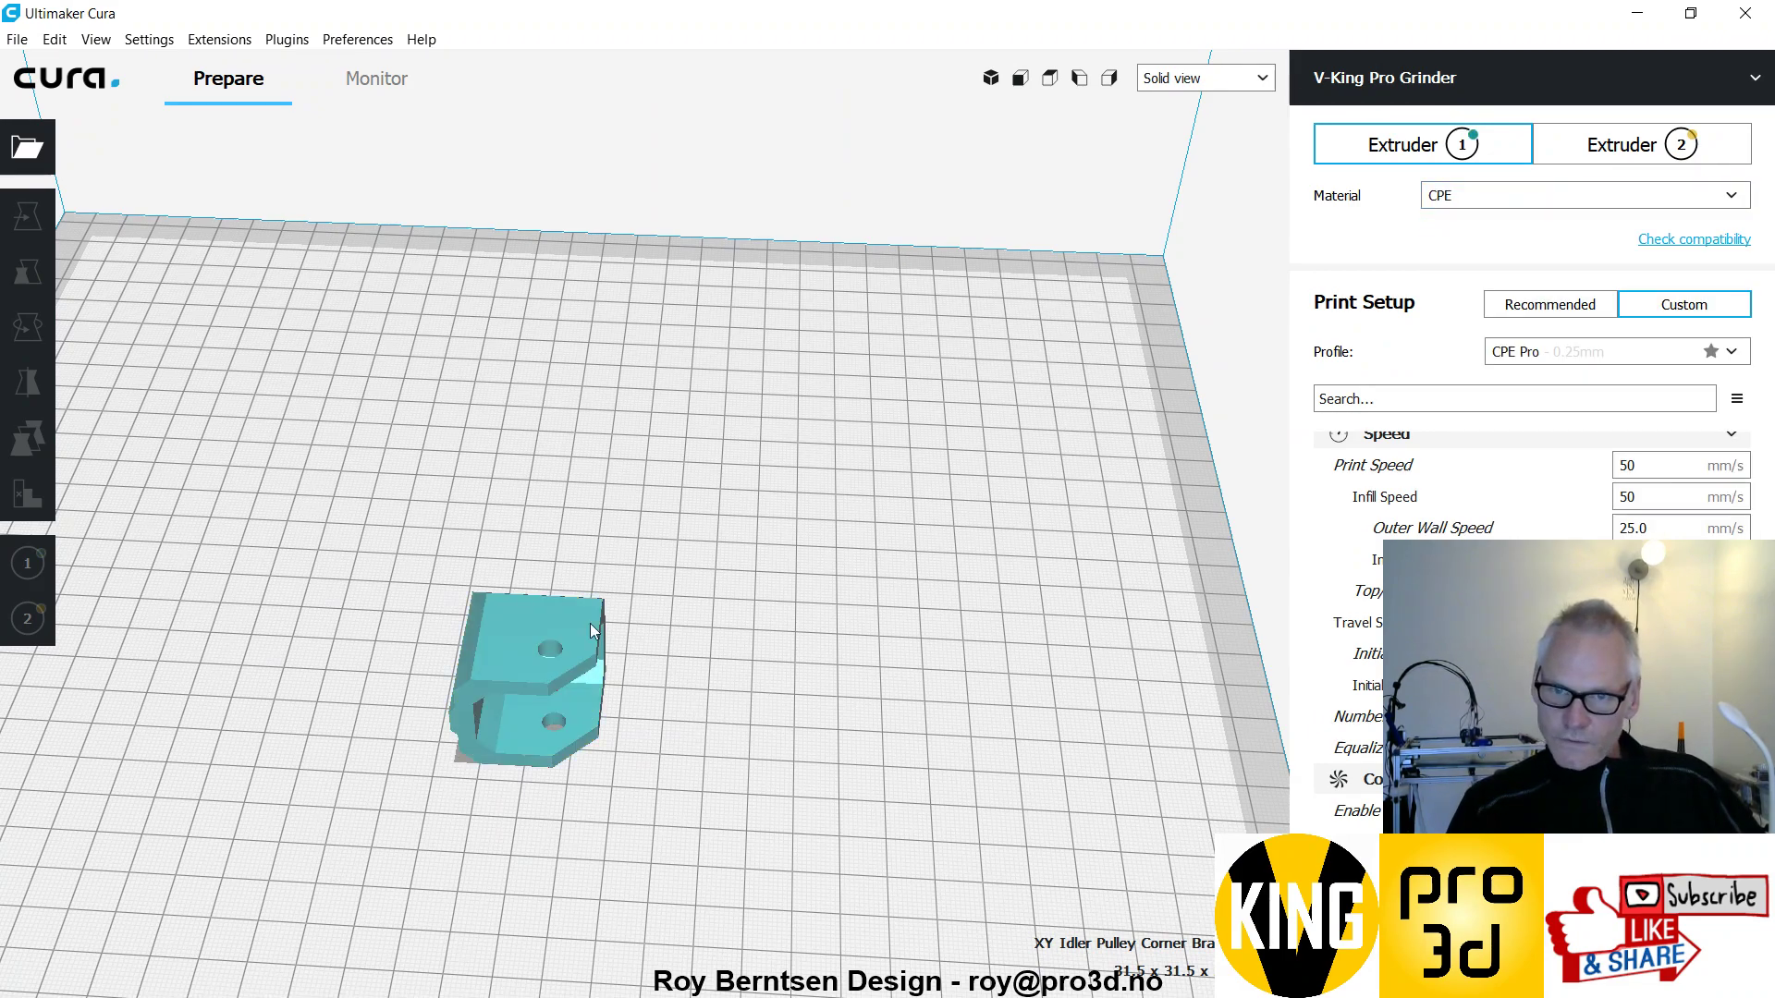
- Rotate the idler pulley bracket on the build plate so that it stands with its open side facing down
{"action": "left_click", "coordinate": [552, 649]}
{"action": "scroll", "coordinate": [813, 606], "scroll_direction": "down", "scroll_amount": 2}
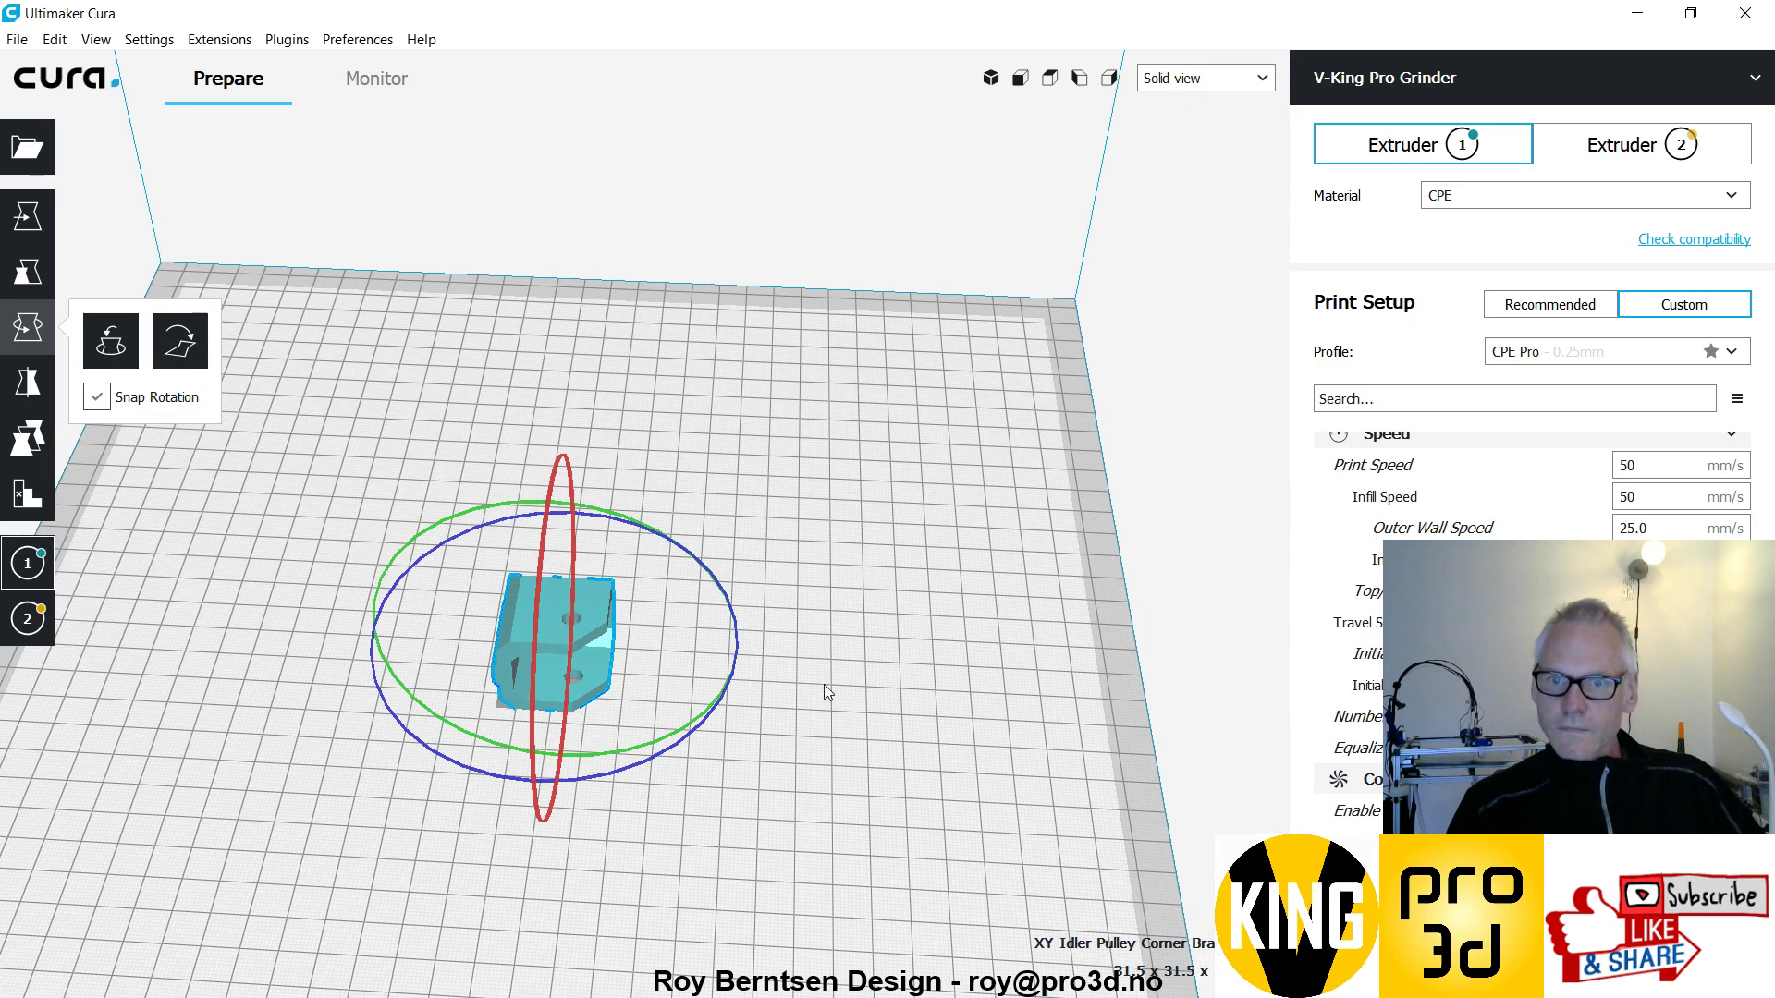
{"action": "left_click_drag", "start_coordinate": [823, 610], "coordinate": [818, 741]}
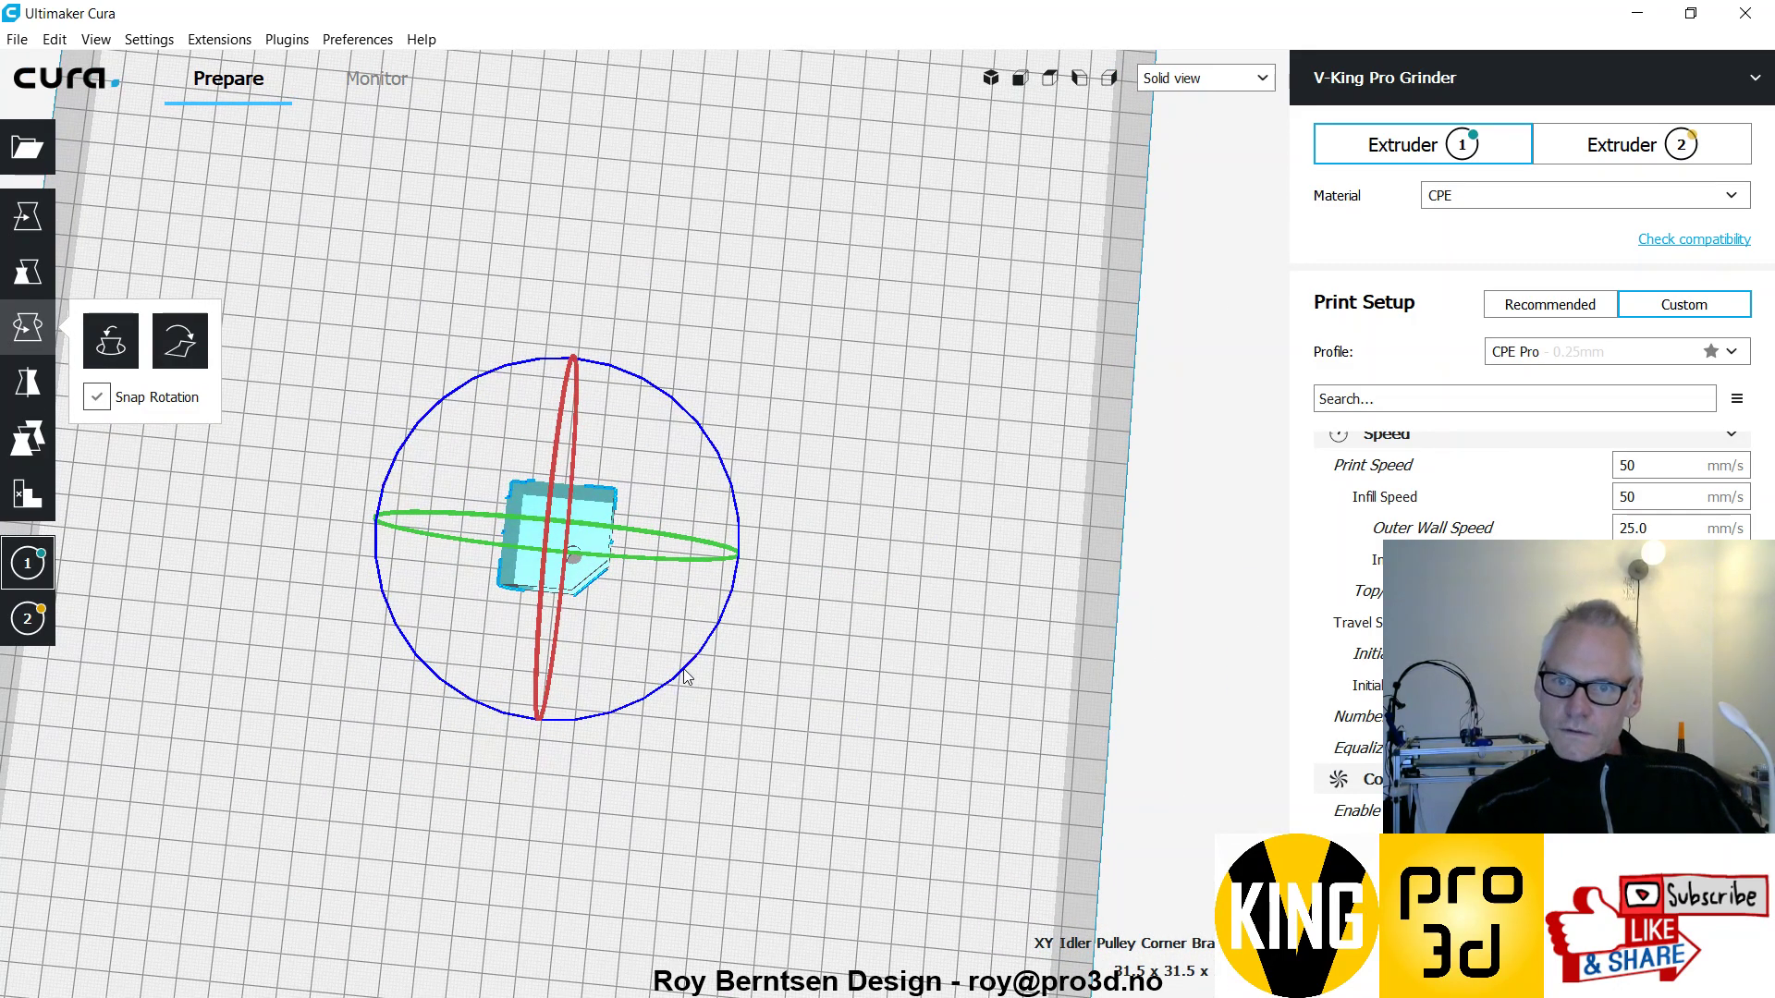
{"action": "left_click_drag", "start_coordinate": [686, 678], "coordinate": [513, 652]}
{"action": "left_click", "coordinate": [692, 738]}
{"action": "left_click", "coordinate": [660, 652]}
{"action": "left_click", "coordinate": [903, 792]}
{"action": "left_click_drag", "start_coordinate": [764, 578], "coordinate": [729, 662]}
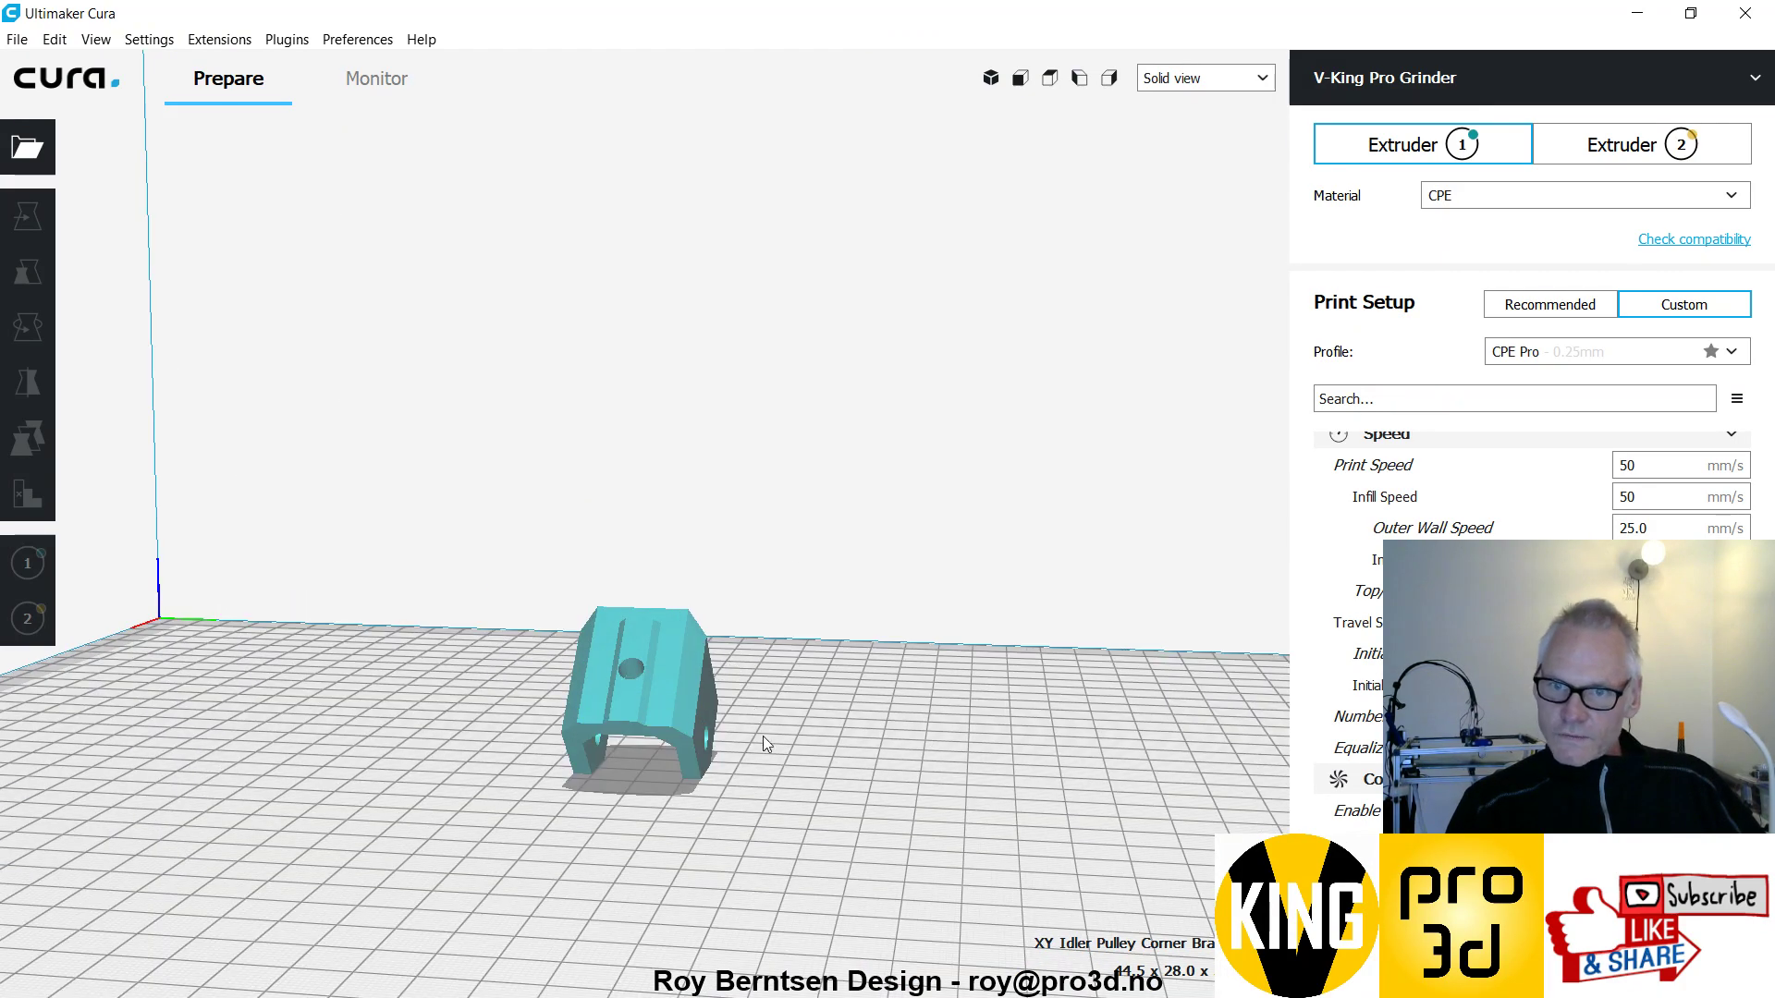
{"action": "left_click_drag", "start_coordinate": [762, 735], "coordinate": [775, 691]}
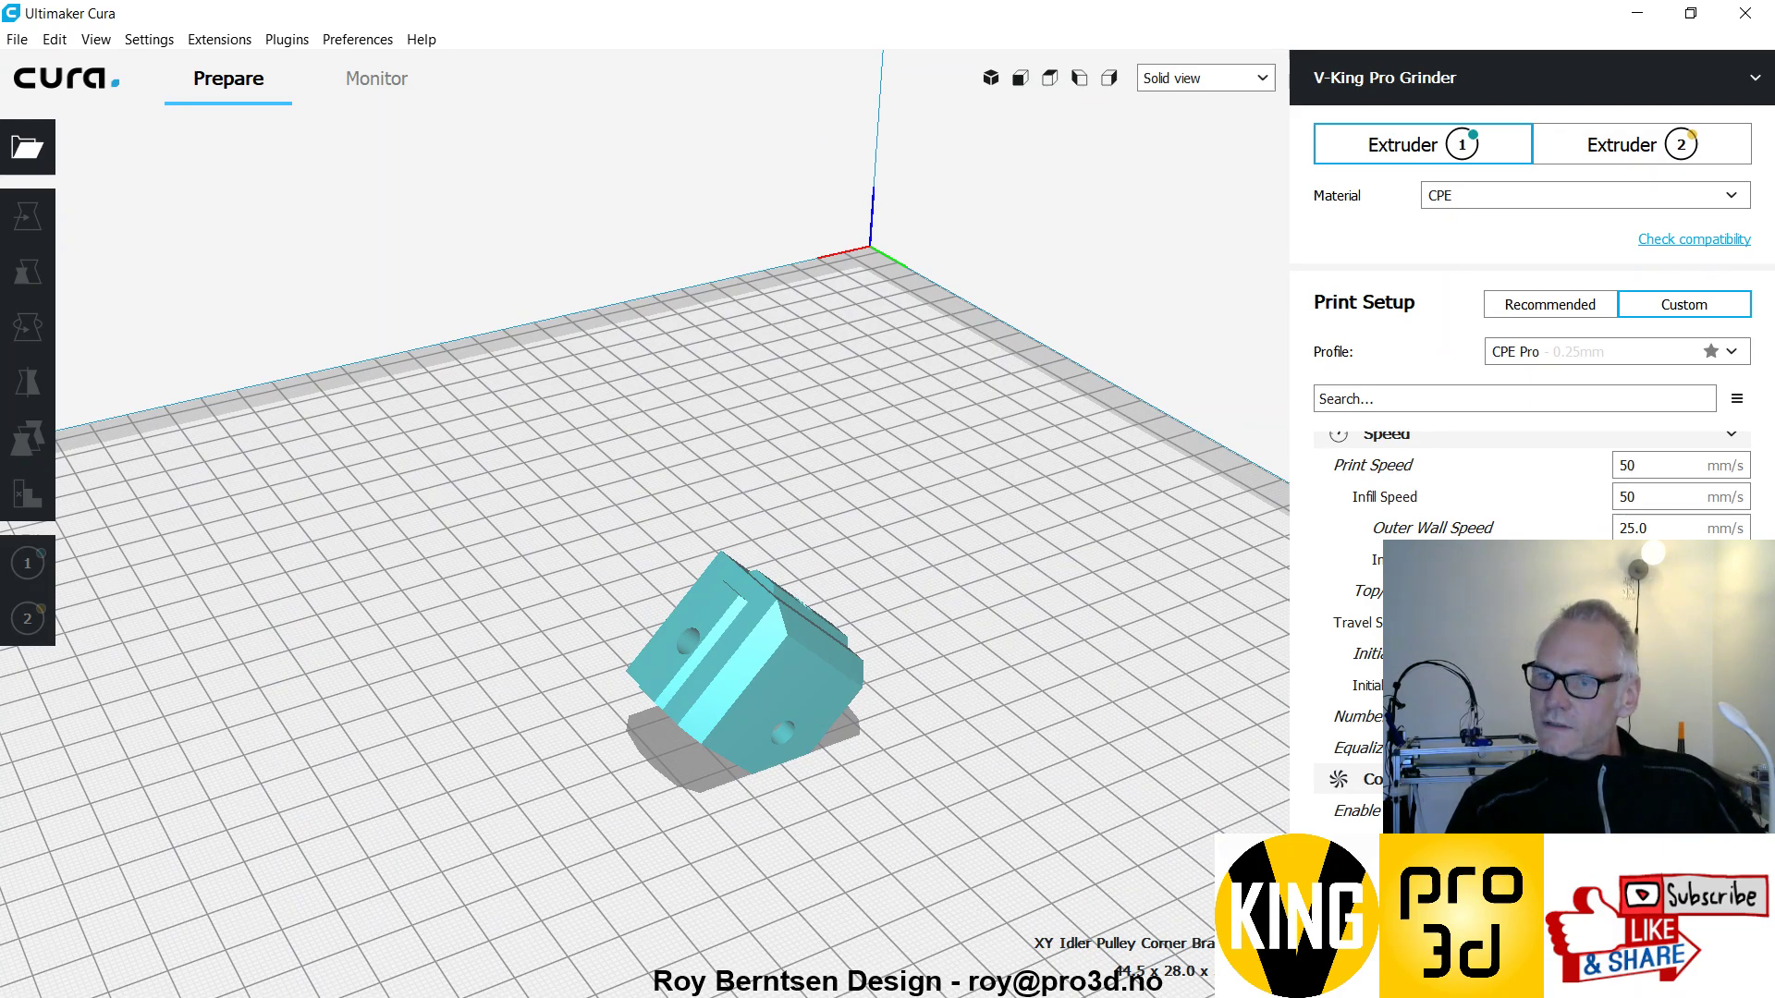
- Switch back to Fusion 360 and show the XY Layout assembly in the Animation workspace
{"action": "left_click", "coordinate": [1637, 13]}
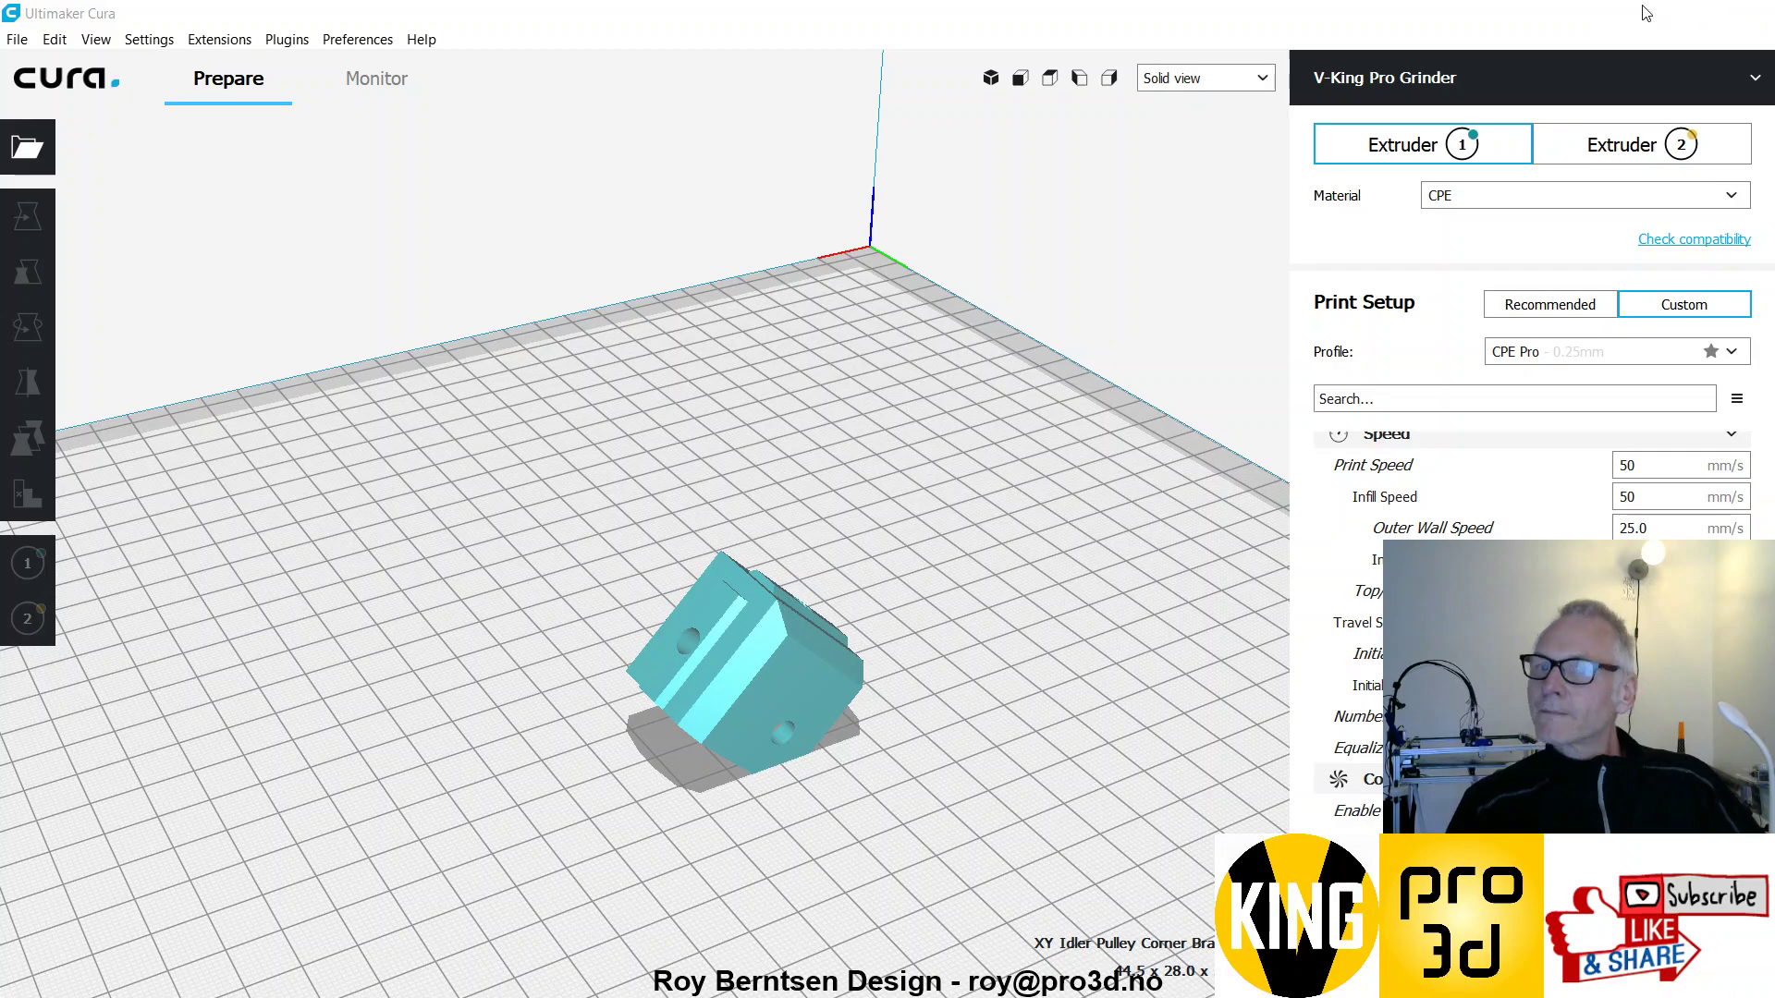
{"action": "scroll", "coordinate": [842, 424], "scroll_direction": "down", "scroll_amount": 3}
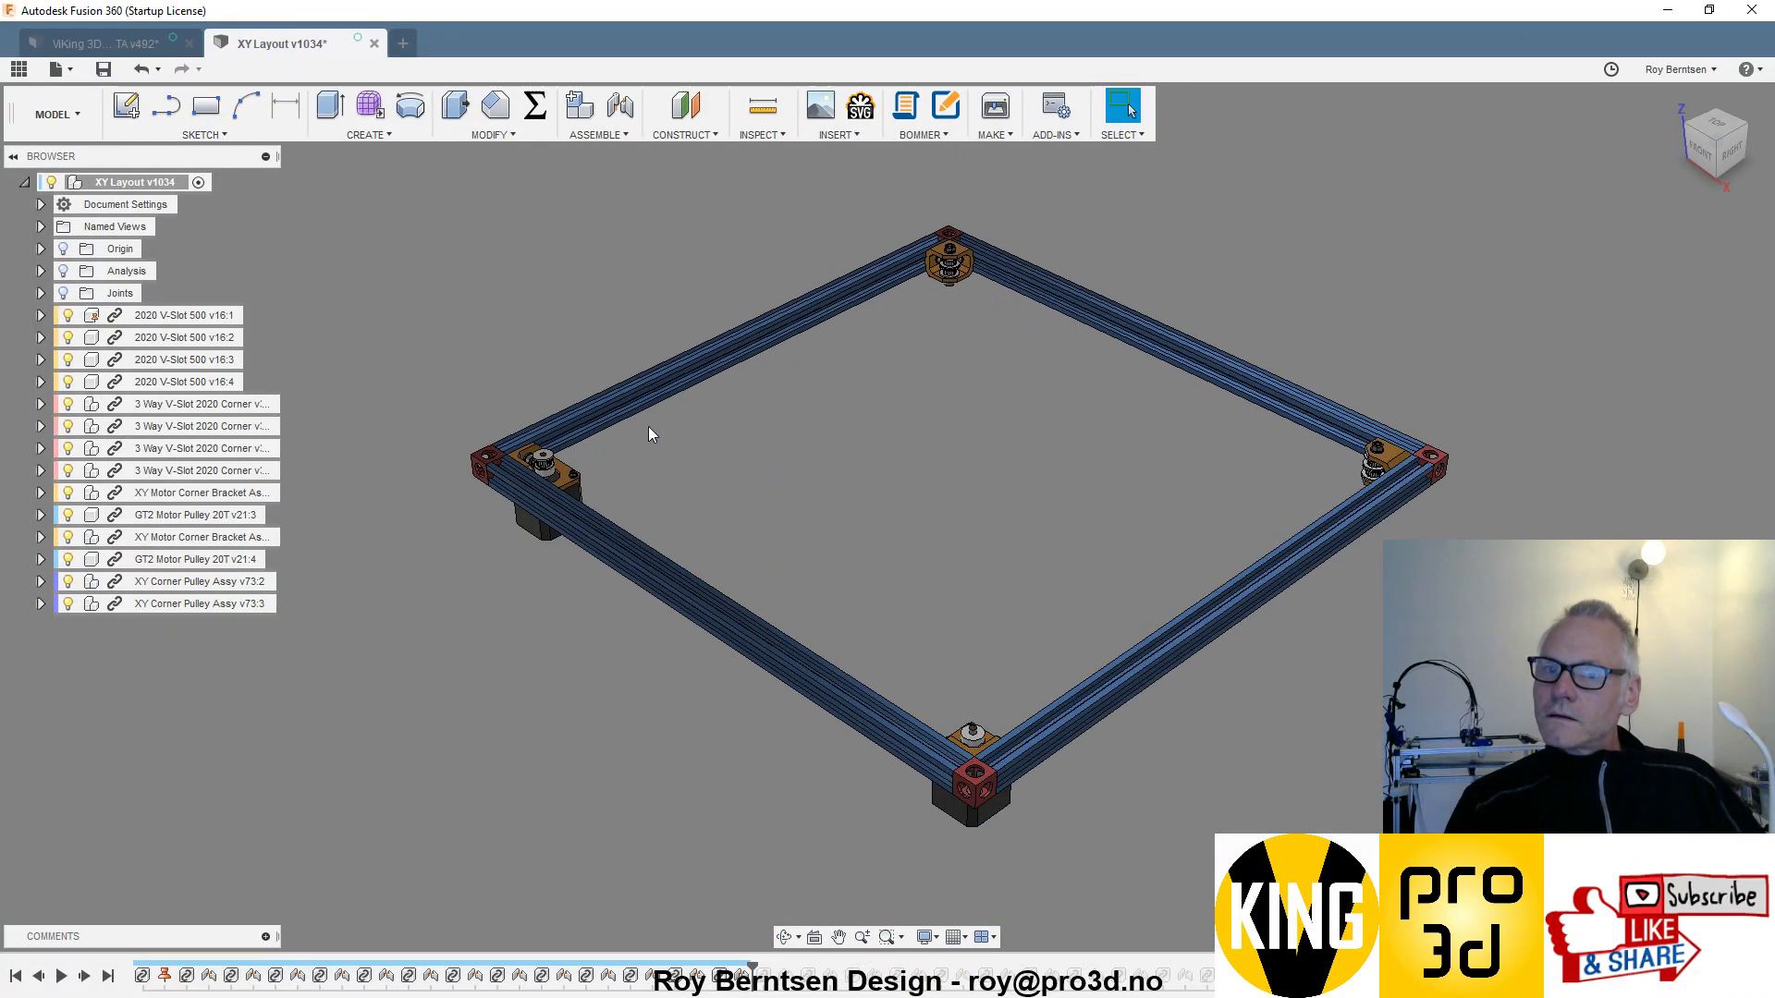
{"action": "scroll", "coordinate": [564, 425], "scroll_direction": "up", "scroll_amount": 3}
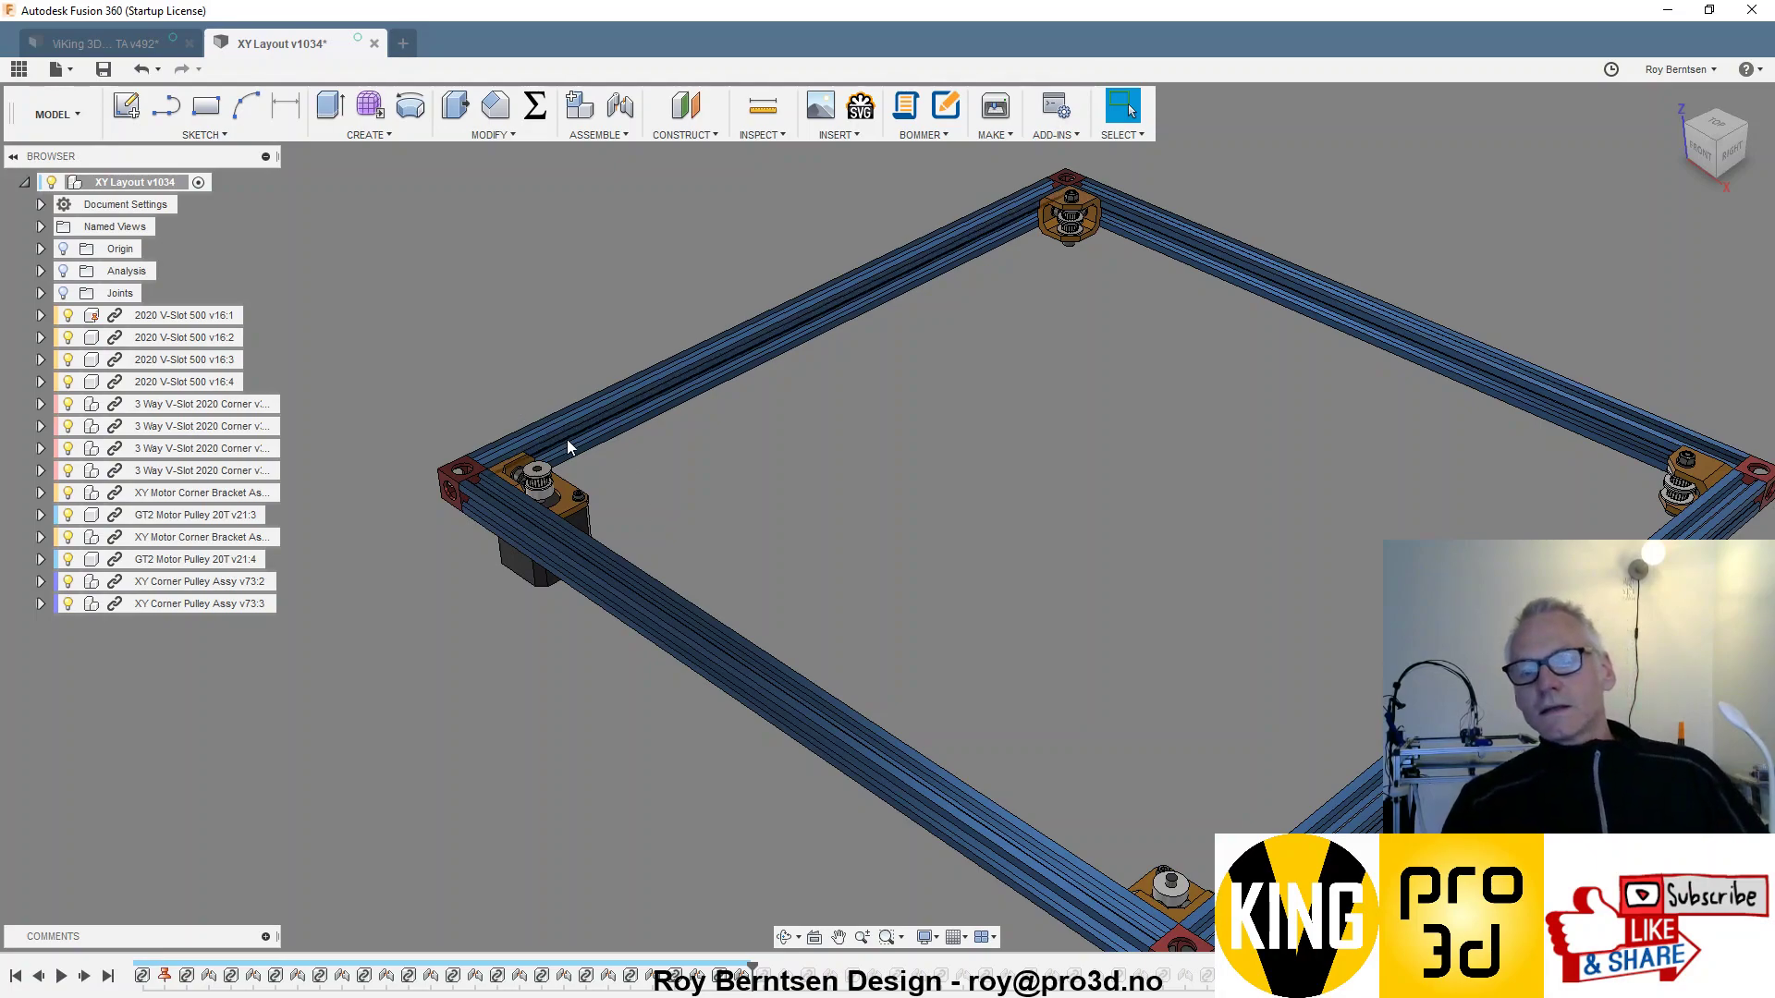
{"action": "left_click", "coordinate": [72, 117]}
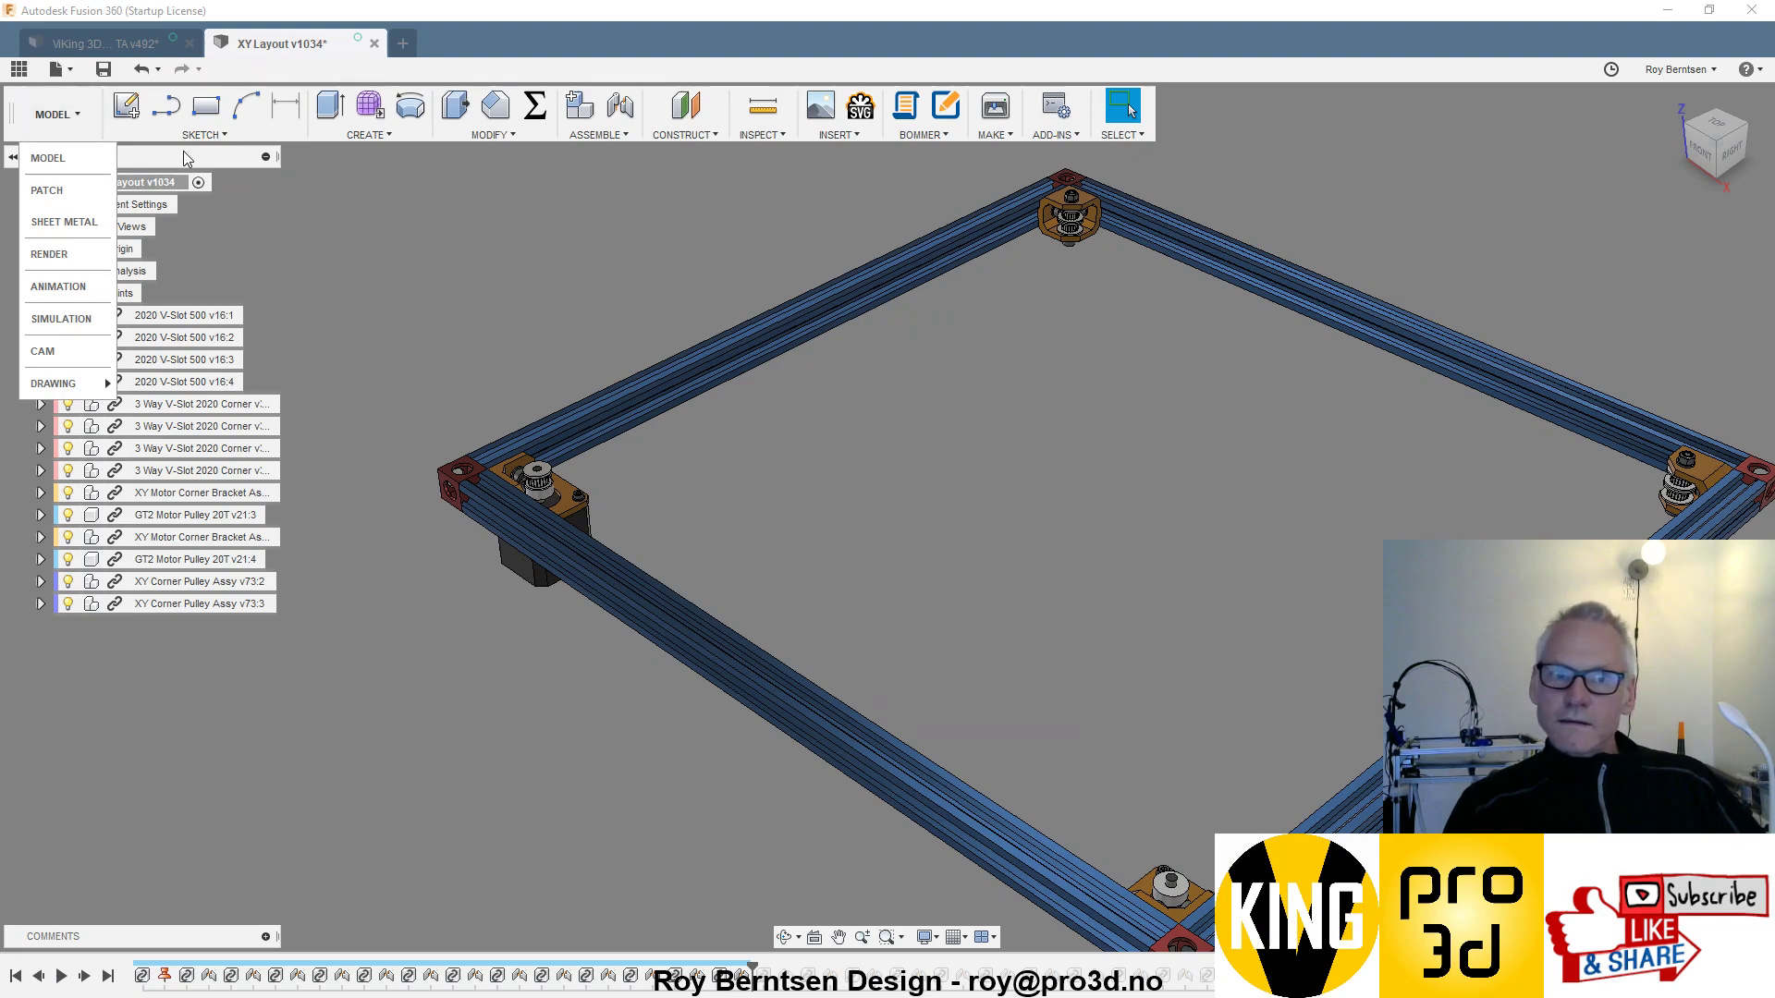
{"action": "left_click", "coordinate": [78, 292]}
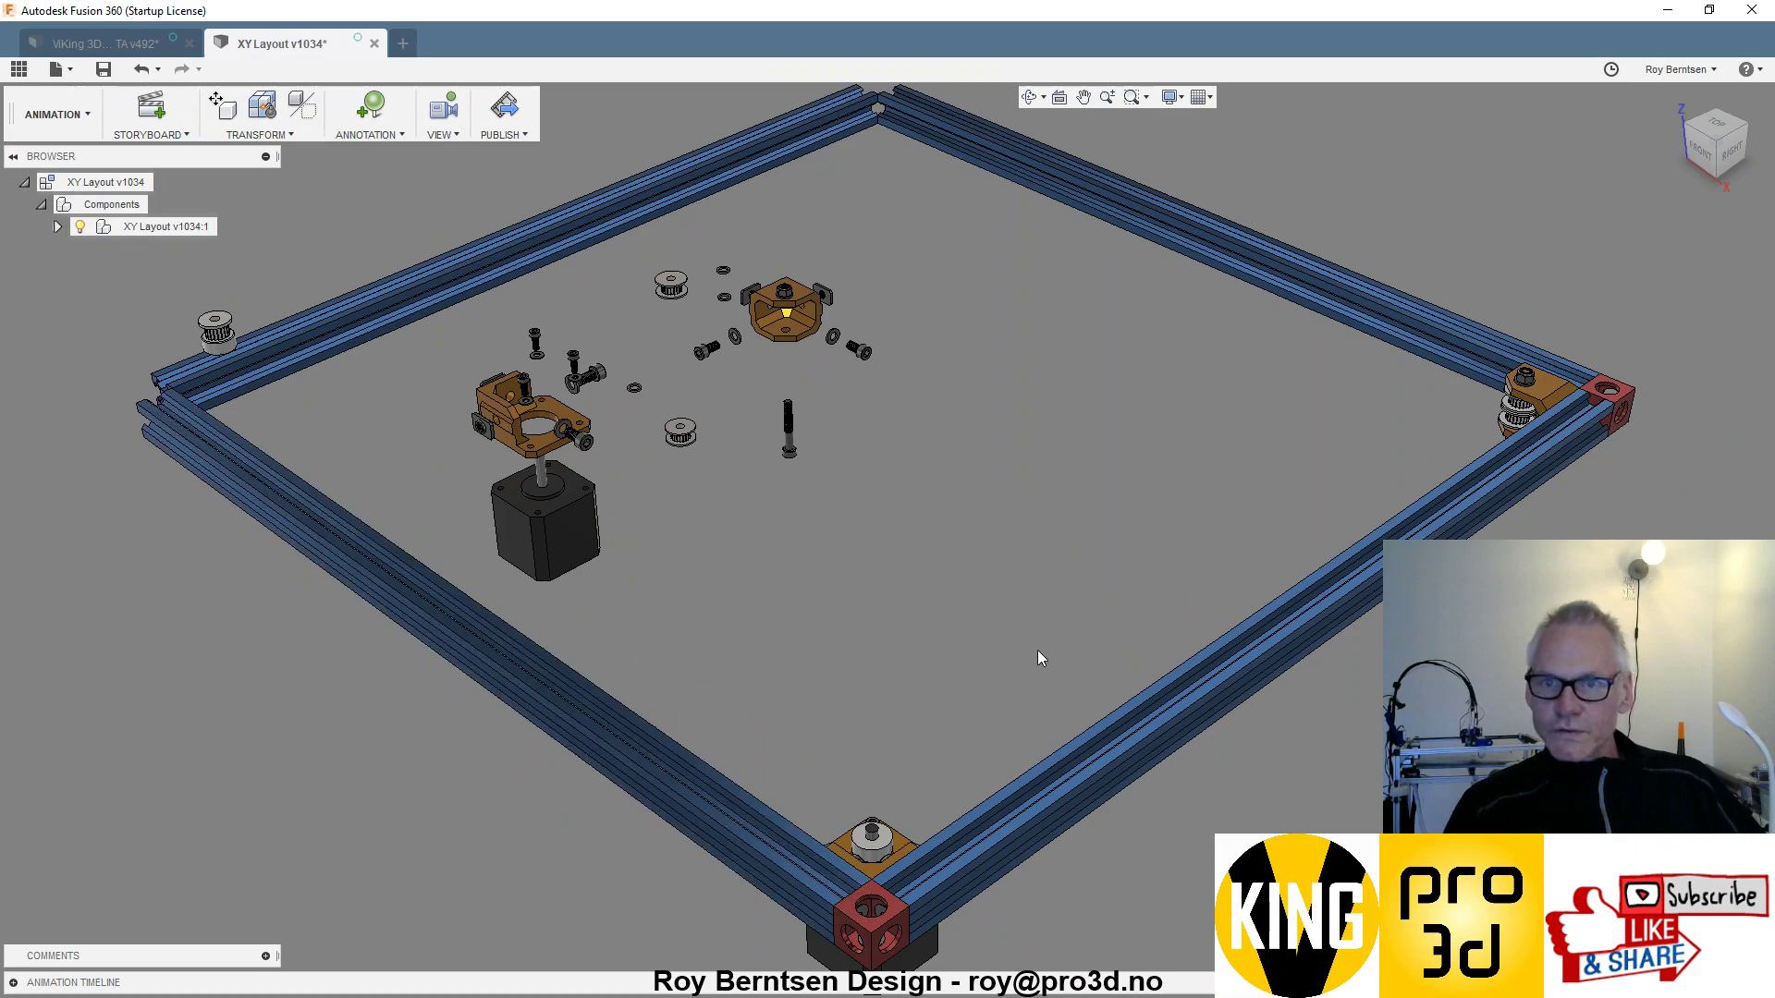
- Restore the two slot nuts beside the motor corner bracket to their home positions in the V-slot frame profiles
{"action": "scroll", "coordinate": [1109, 654], "scroll_direction": "down", "scroll_amount": 2}
{"action": "scroll", "coordinate": [555, 416], "scroll_direction": "up", "scroll_amount": 4}
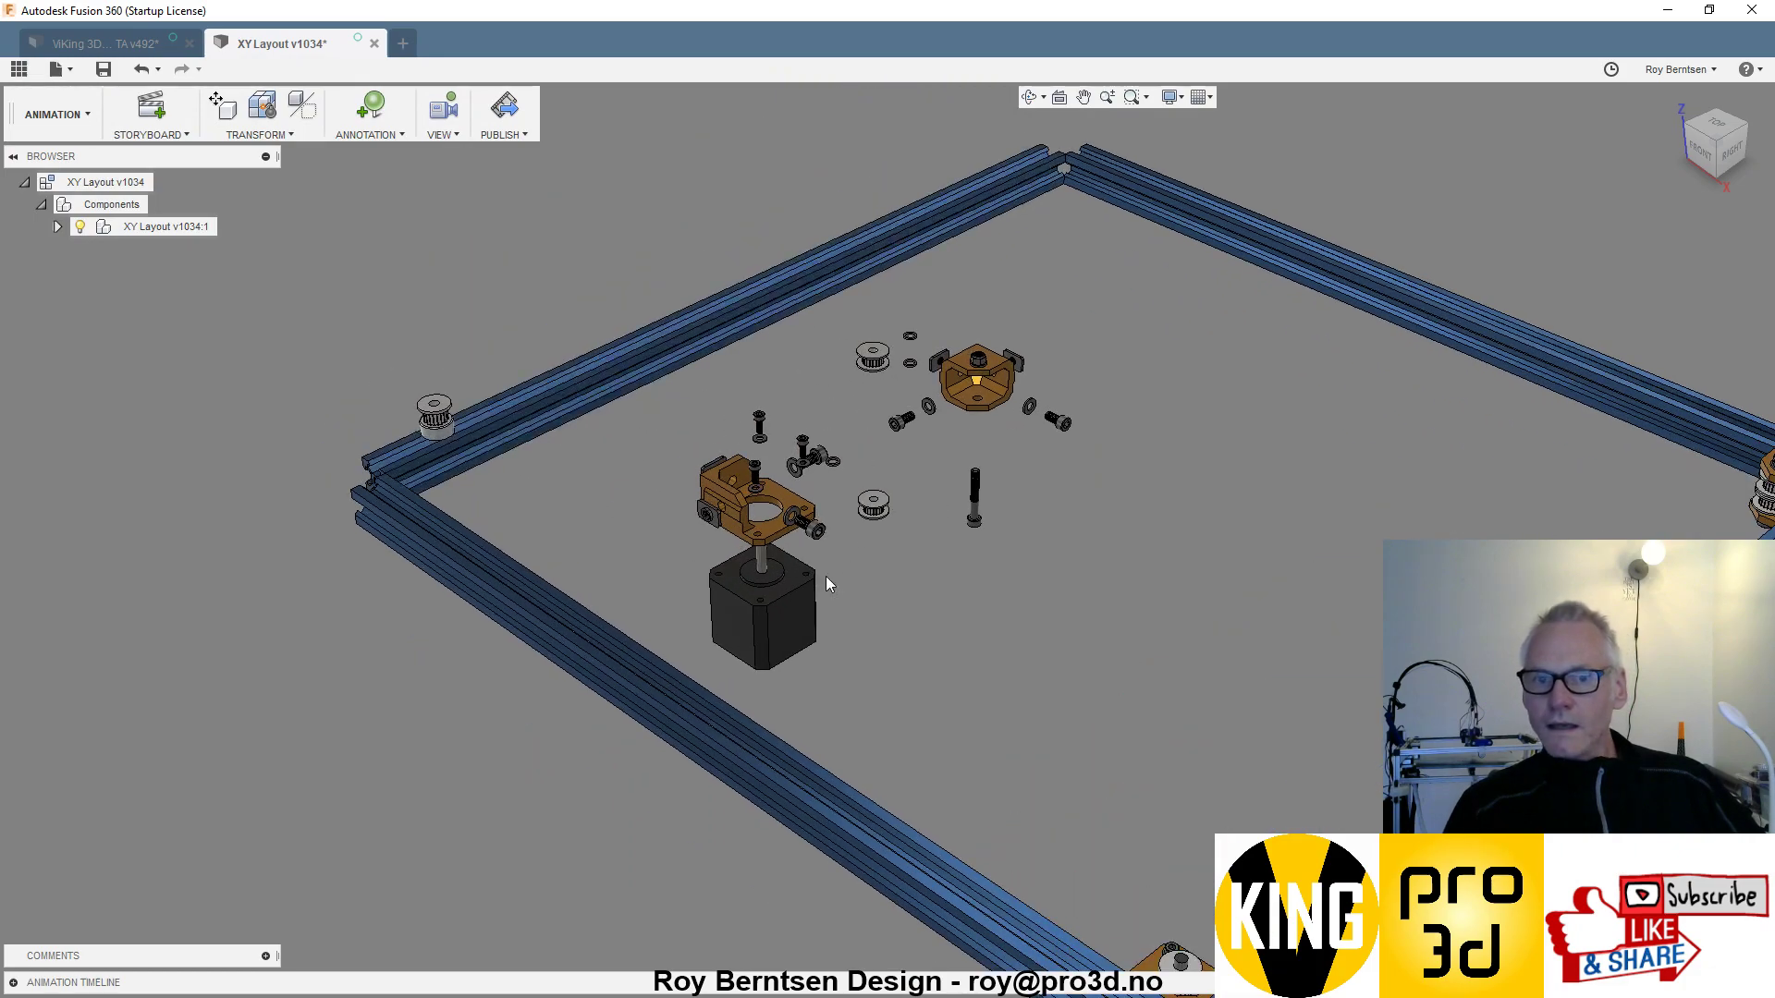
{"action": "scroll", "coordinate": [353, 447], "scroll_direction": "up", "scroll_amount": 5}
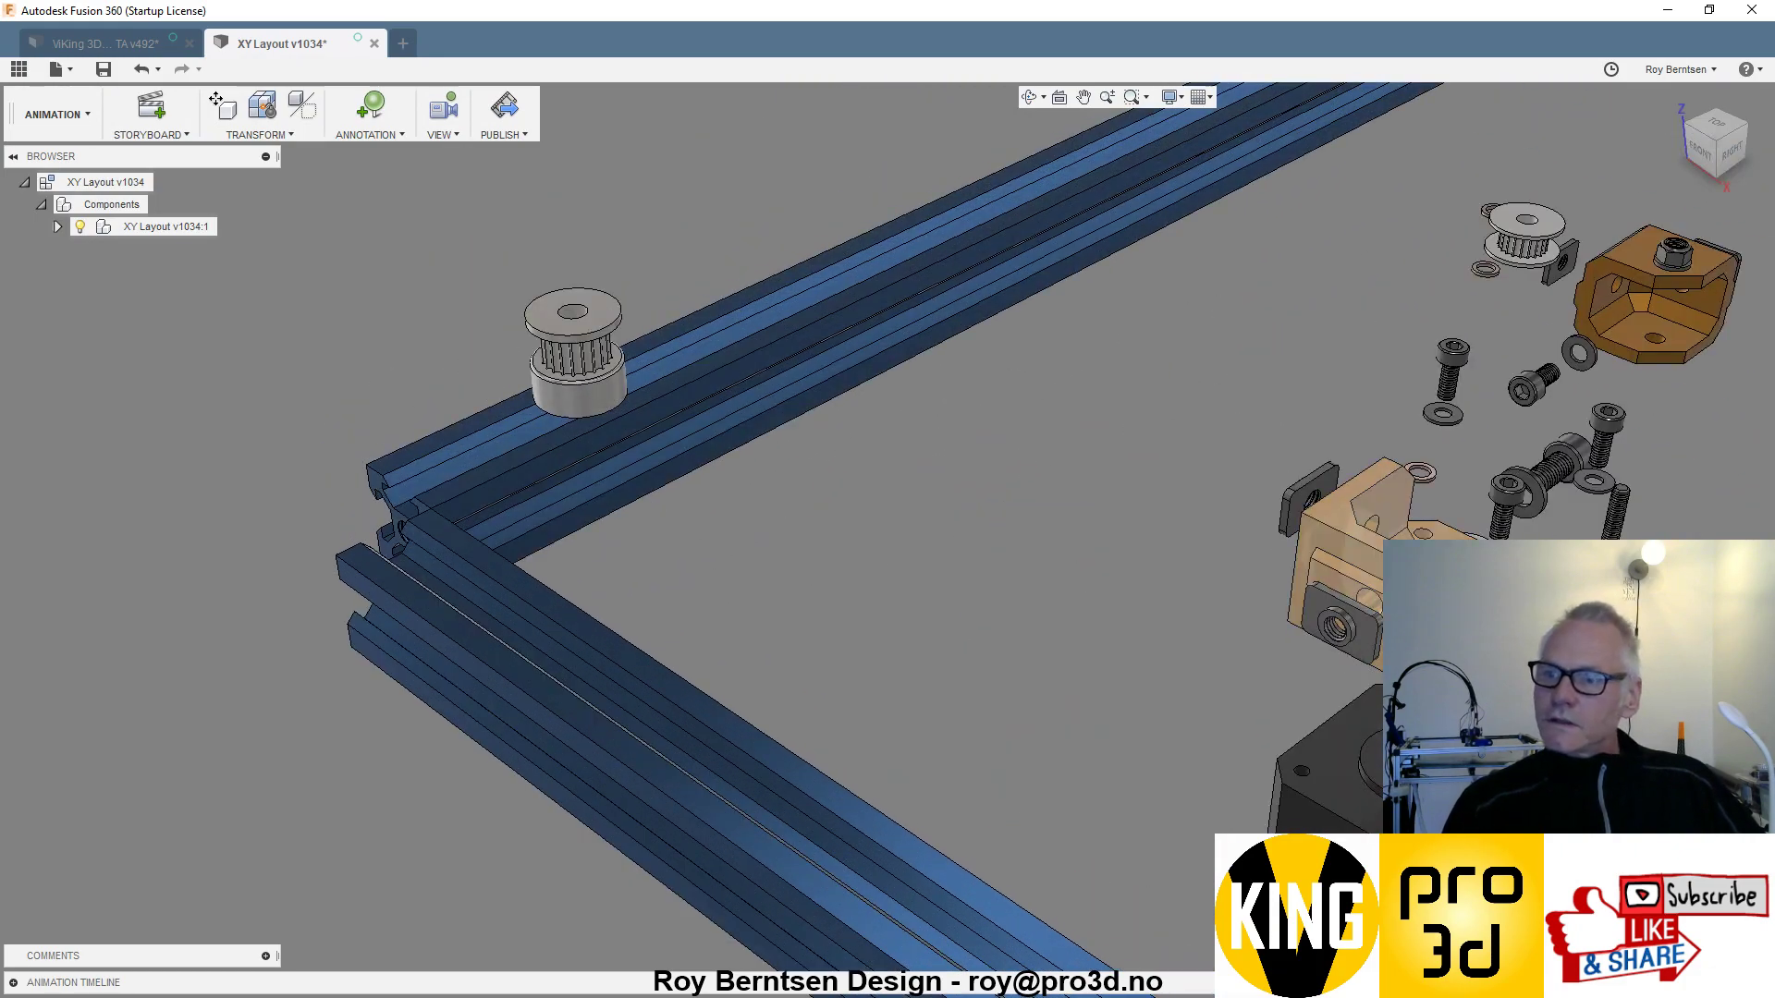
{"action": "left_click", "coordinate": [1359, 627]}
{"action": "scroll", "coordinate": [850, 660], "scroll_direction": "down", "scroll_amount": 2}
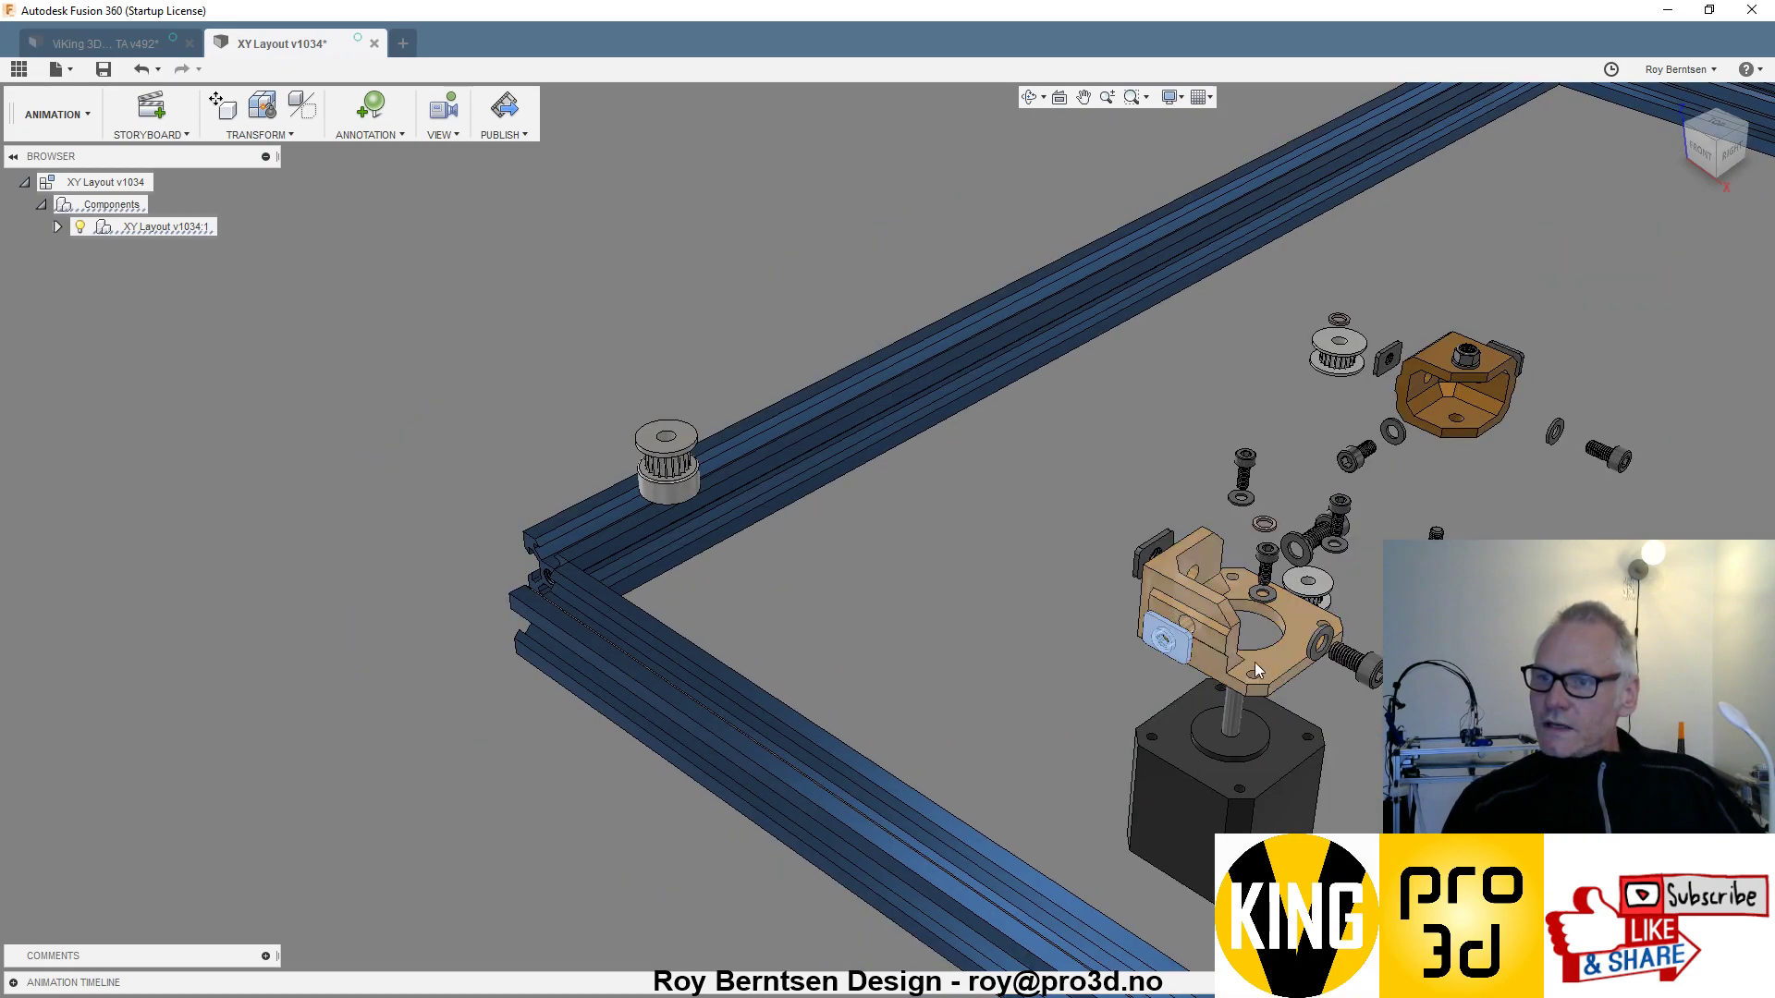
{"action": "scroll", "coordinate": [1254, 660], "scroll_direction": "up", "scroll_amount": 4}
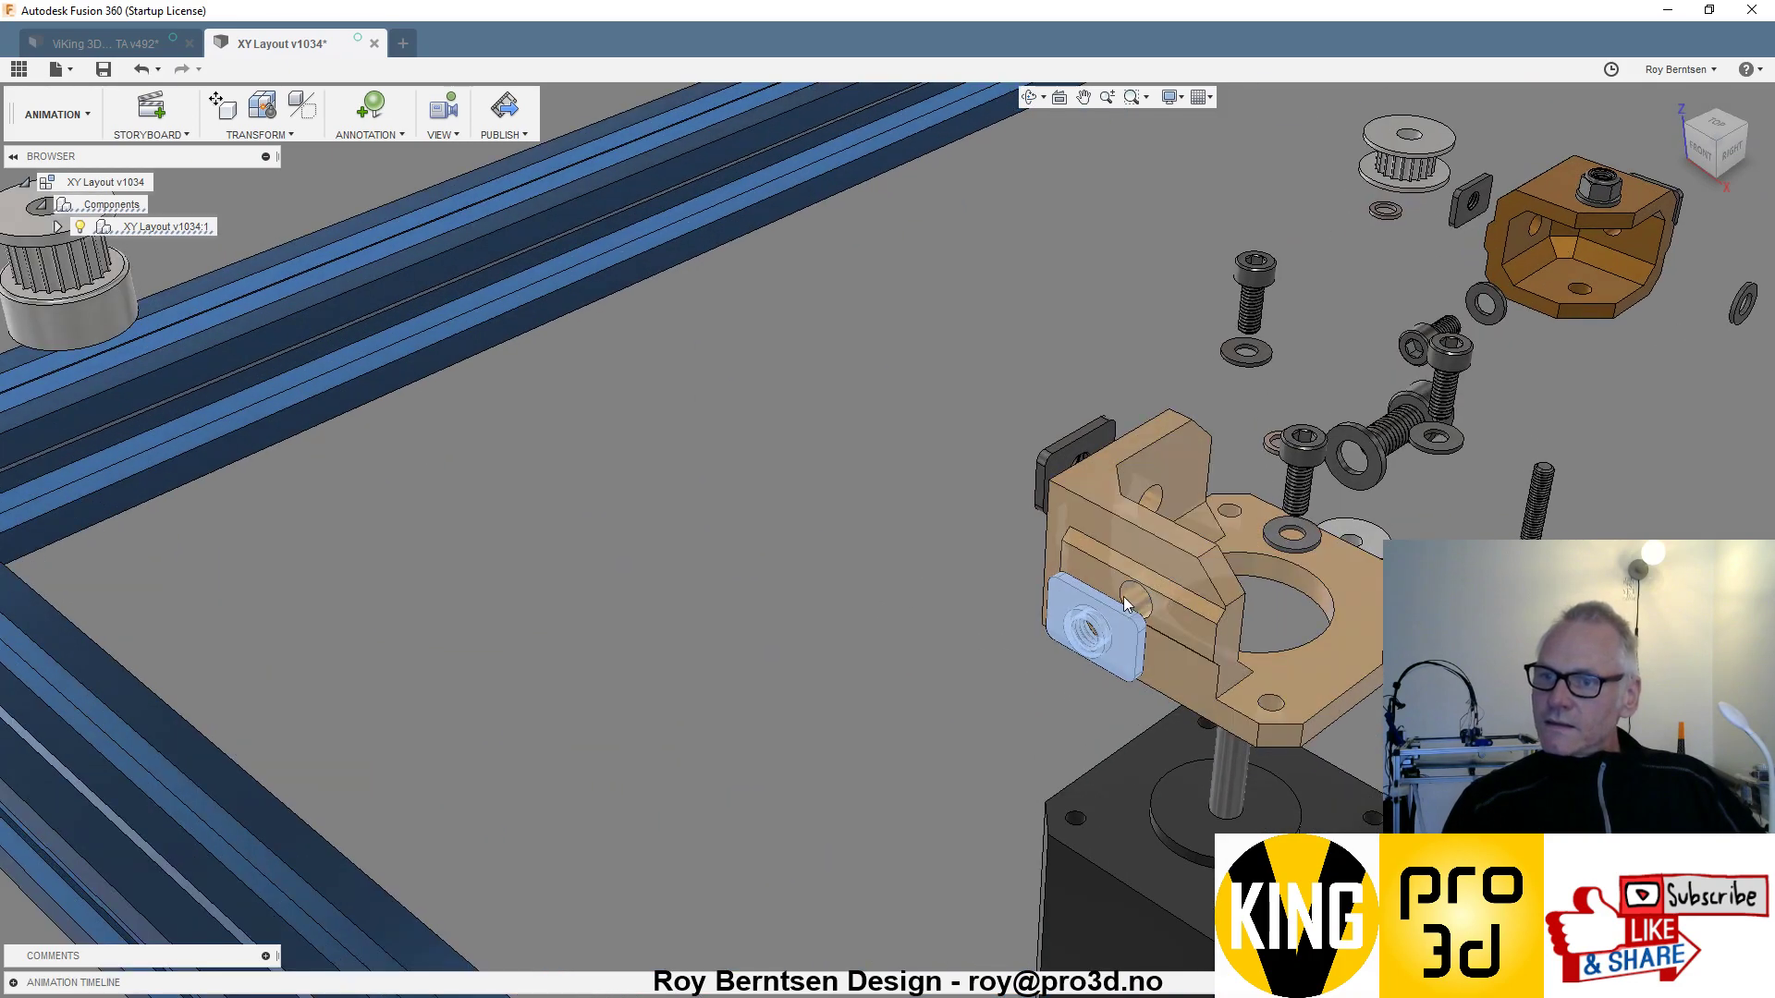
{"action": "left_click", "coordinate": [1082, 443], "text": "ctrl"}
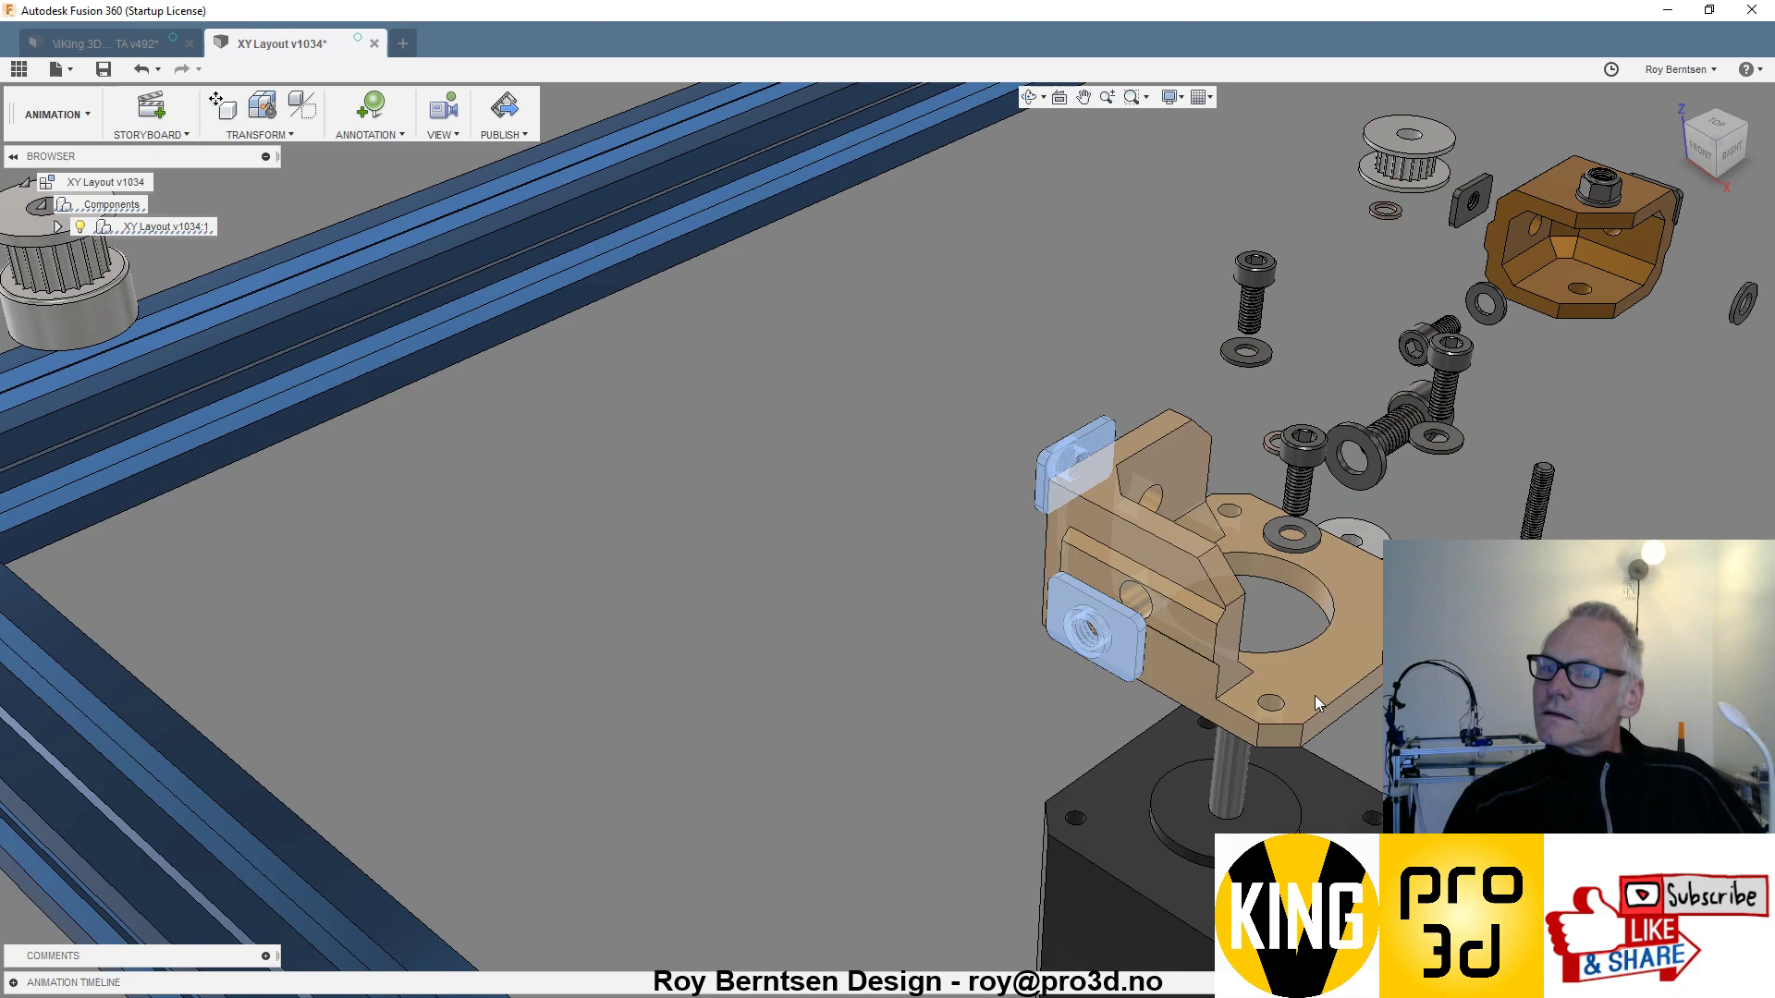
{"action": "scroll", "coordinate": [1322, 675], "scroll_direction": "up", "scroll_amount": 2}
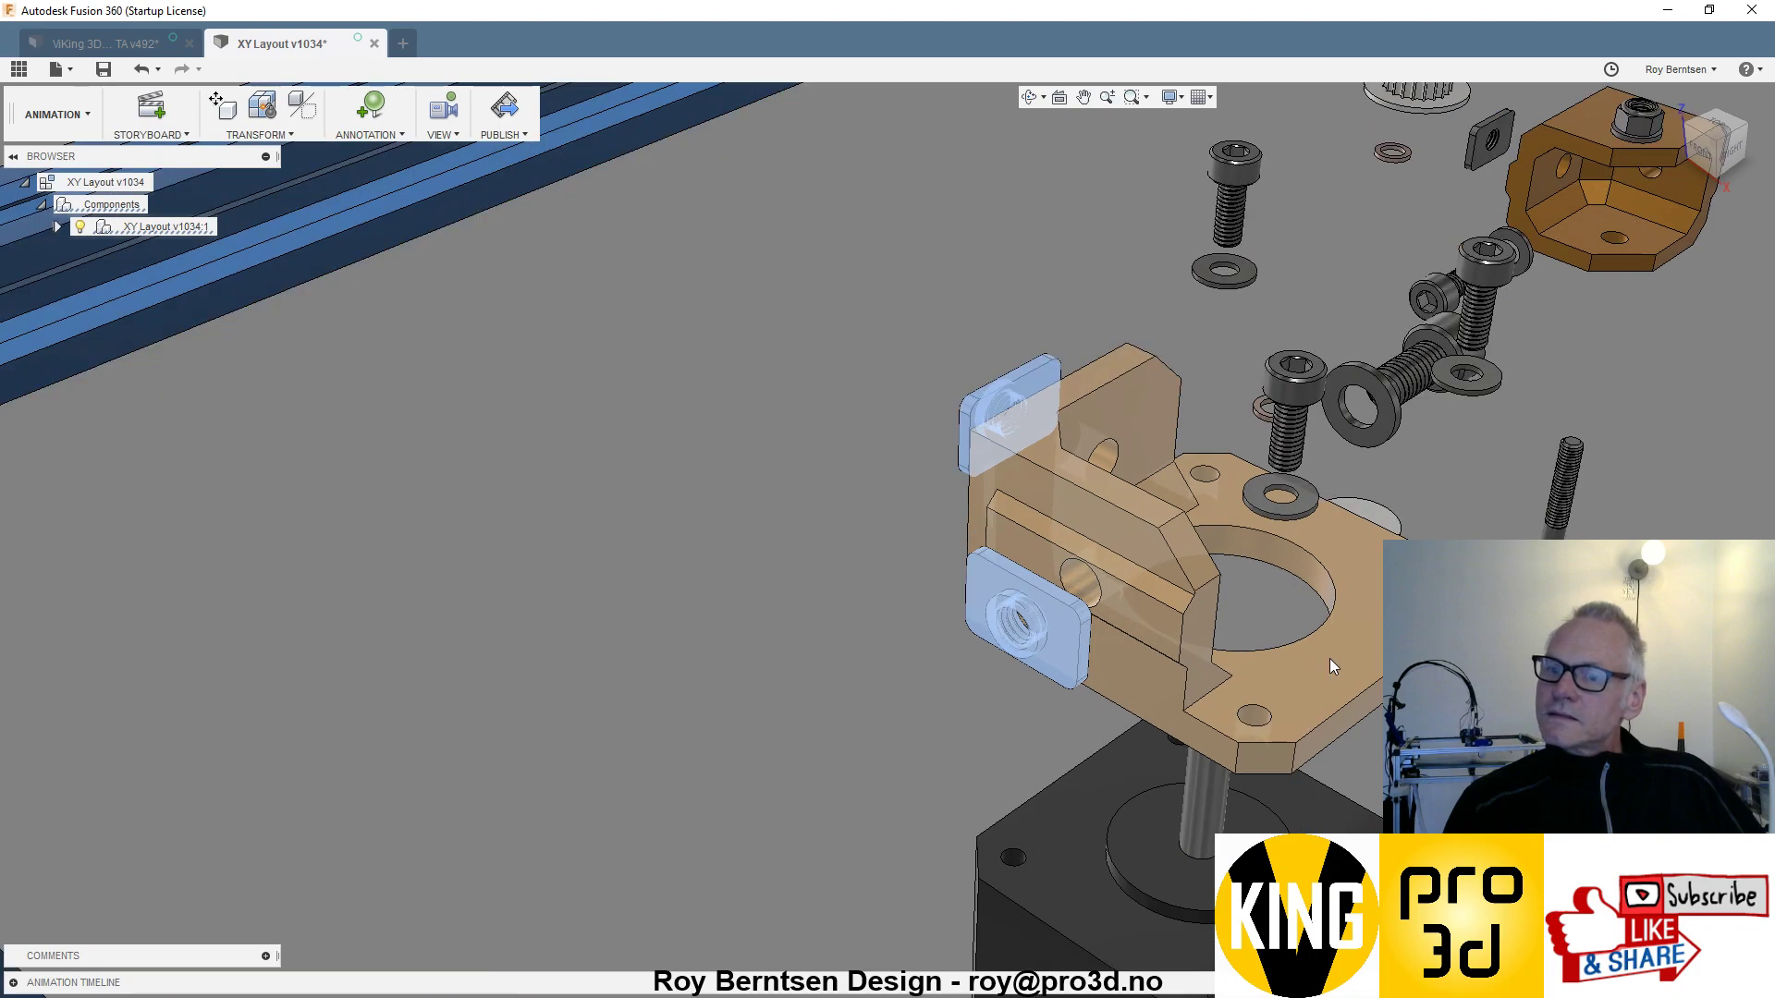
{"action": "scroll", "coordinate": [896, 716], "scroll_direction": "down", "scroll_amount": 1}
{"action": "right_click", "coordinate": [904, 721]}
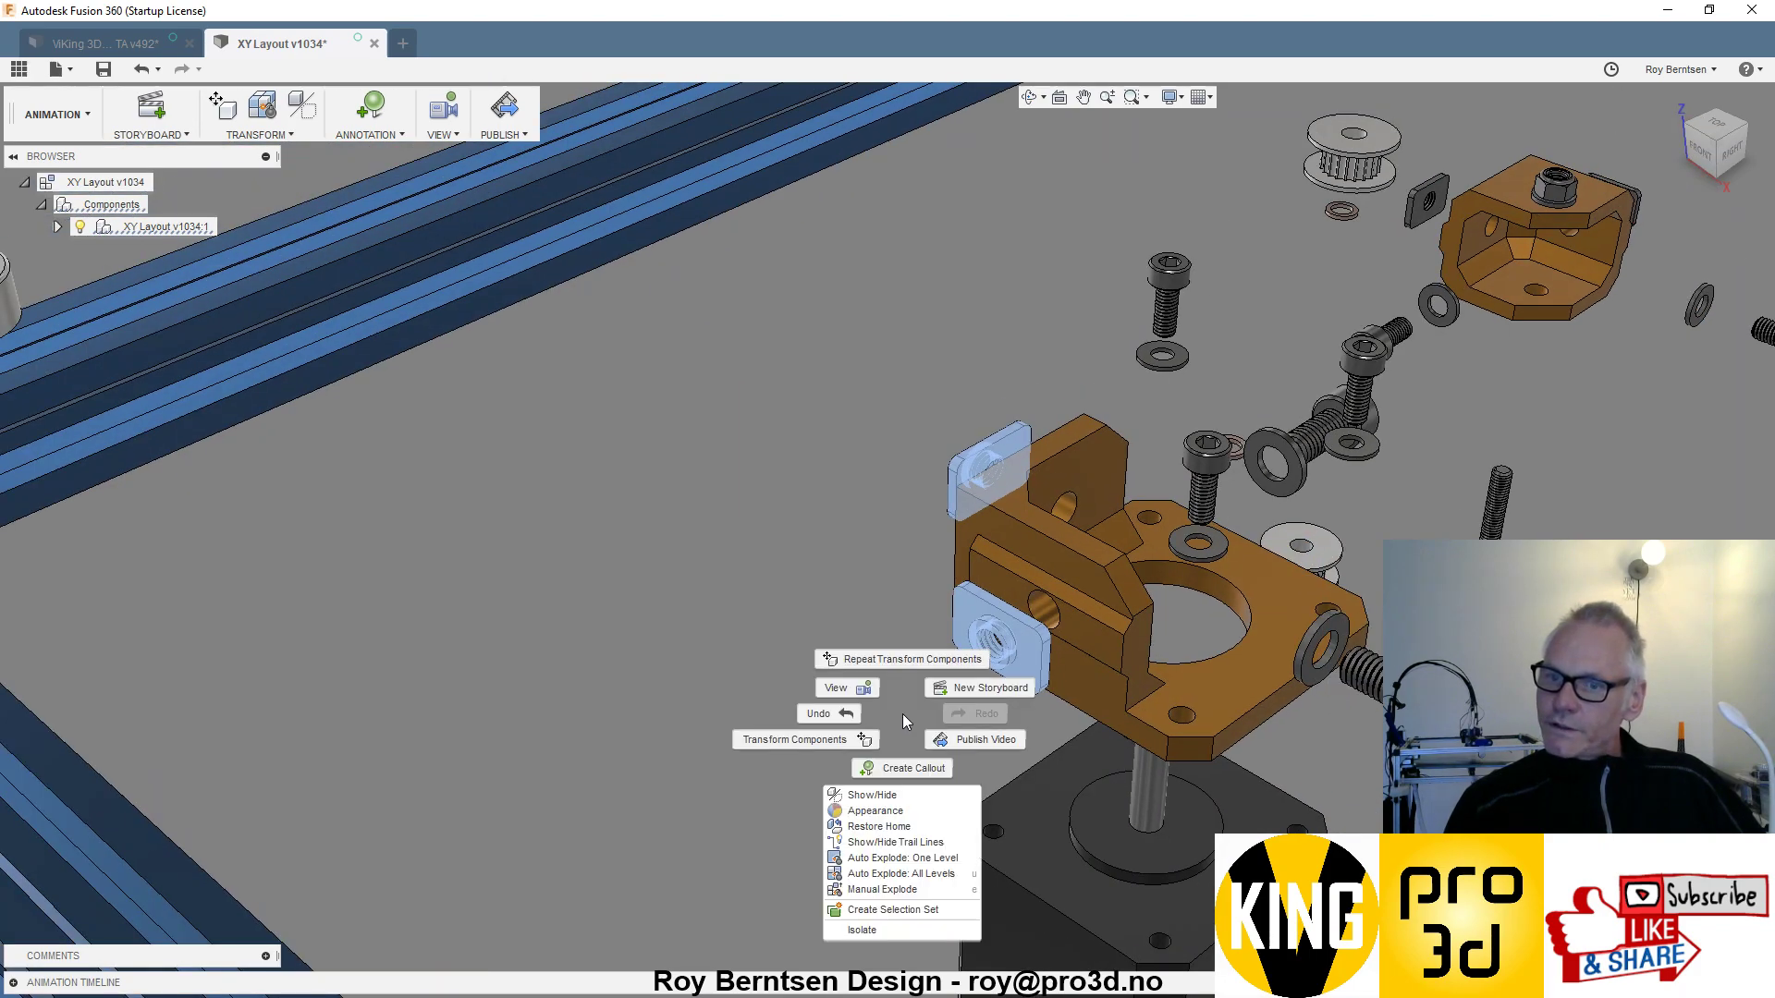
{"action": "left_click", "coordinate": [887, 827]}
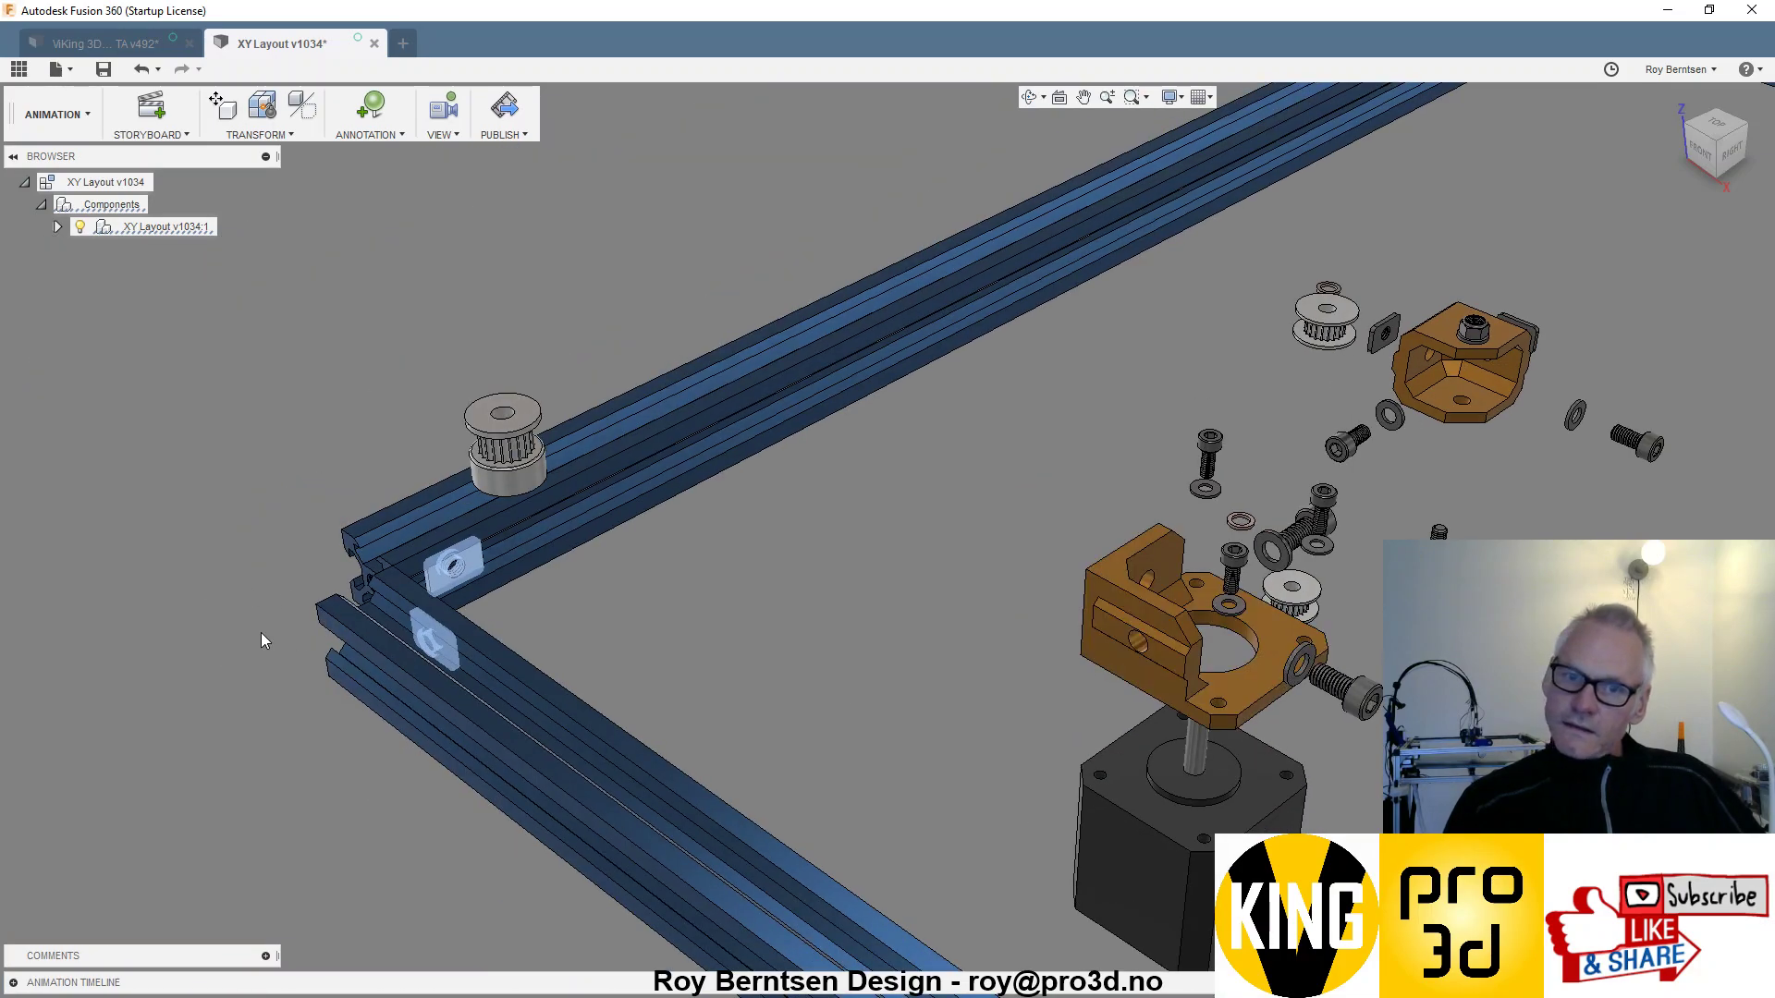
{"action": "left_click", "coordinate": [248, 623]}
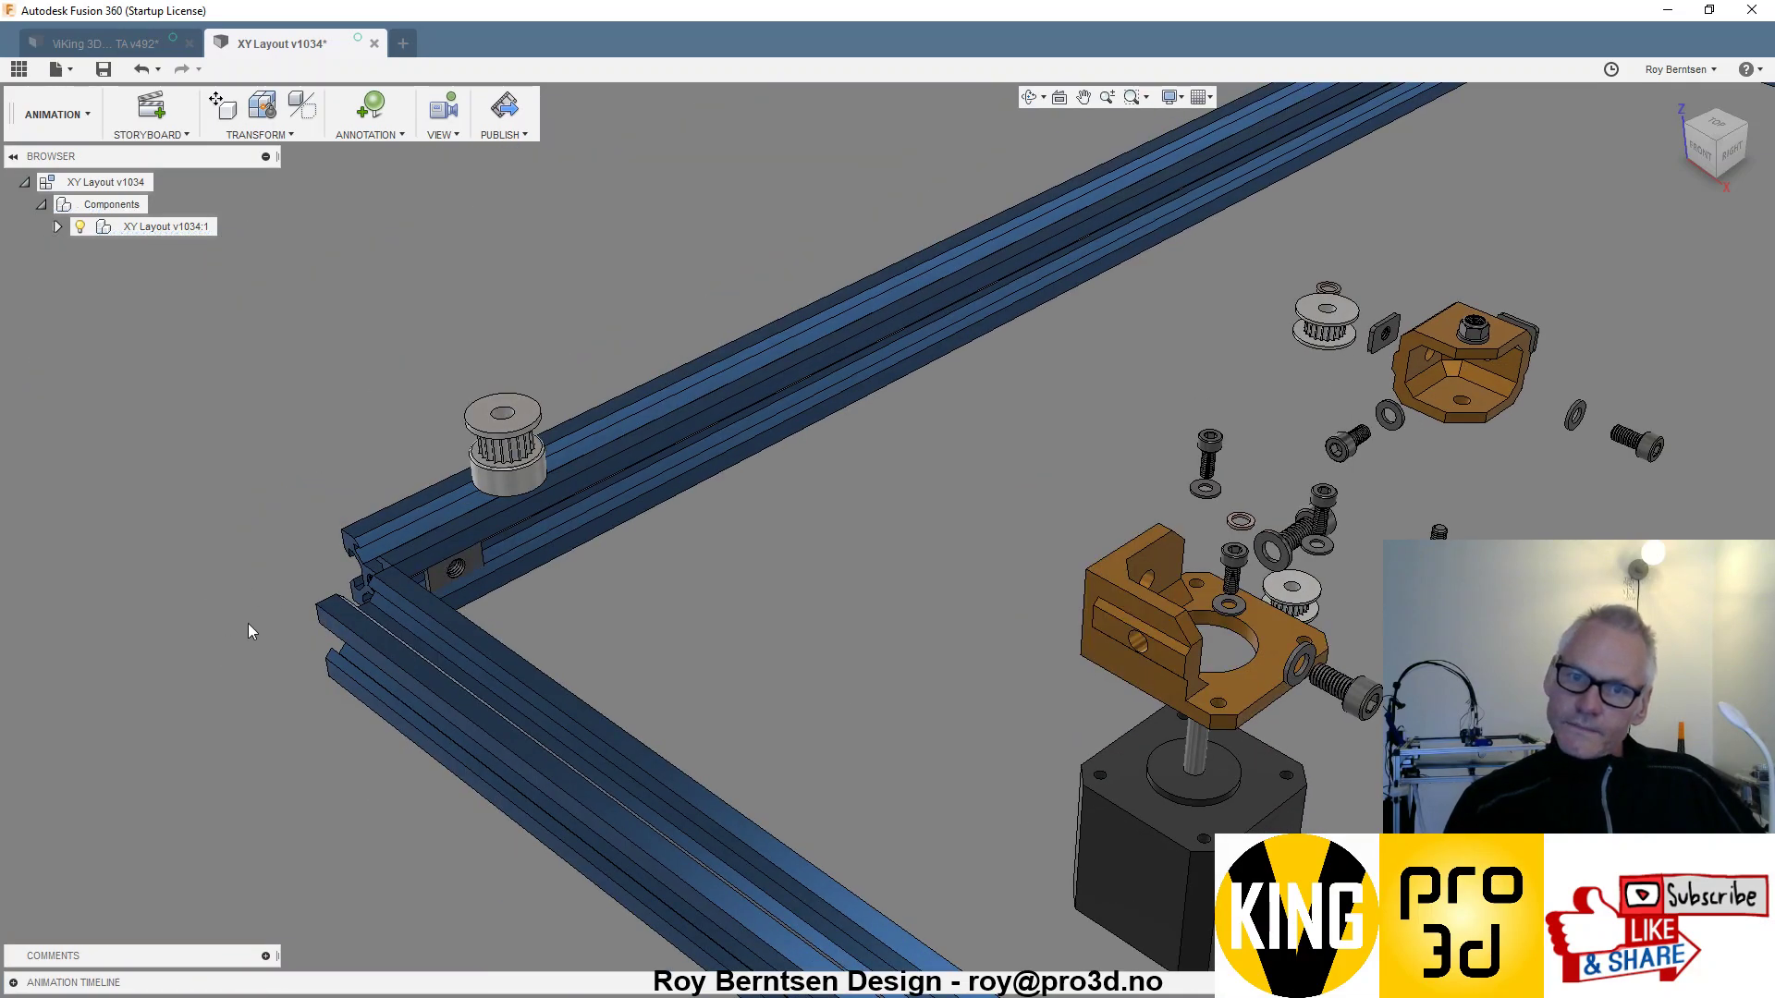
{"action": "left_click_drag", "start_coordinate": [248, 623], "coordinate": [191, 586]}
{"action": "scroll", "coordinate": [468, 574], "scroll_direction": "down", "scroll_amount": 4}
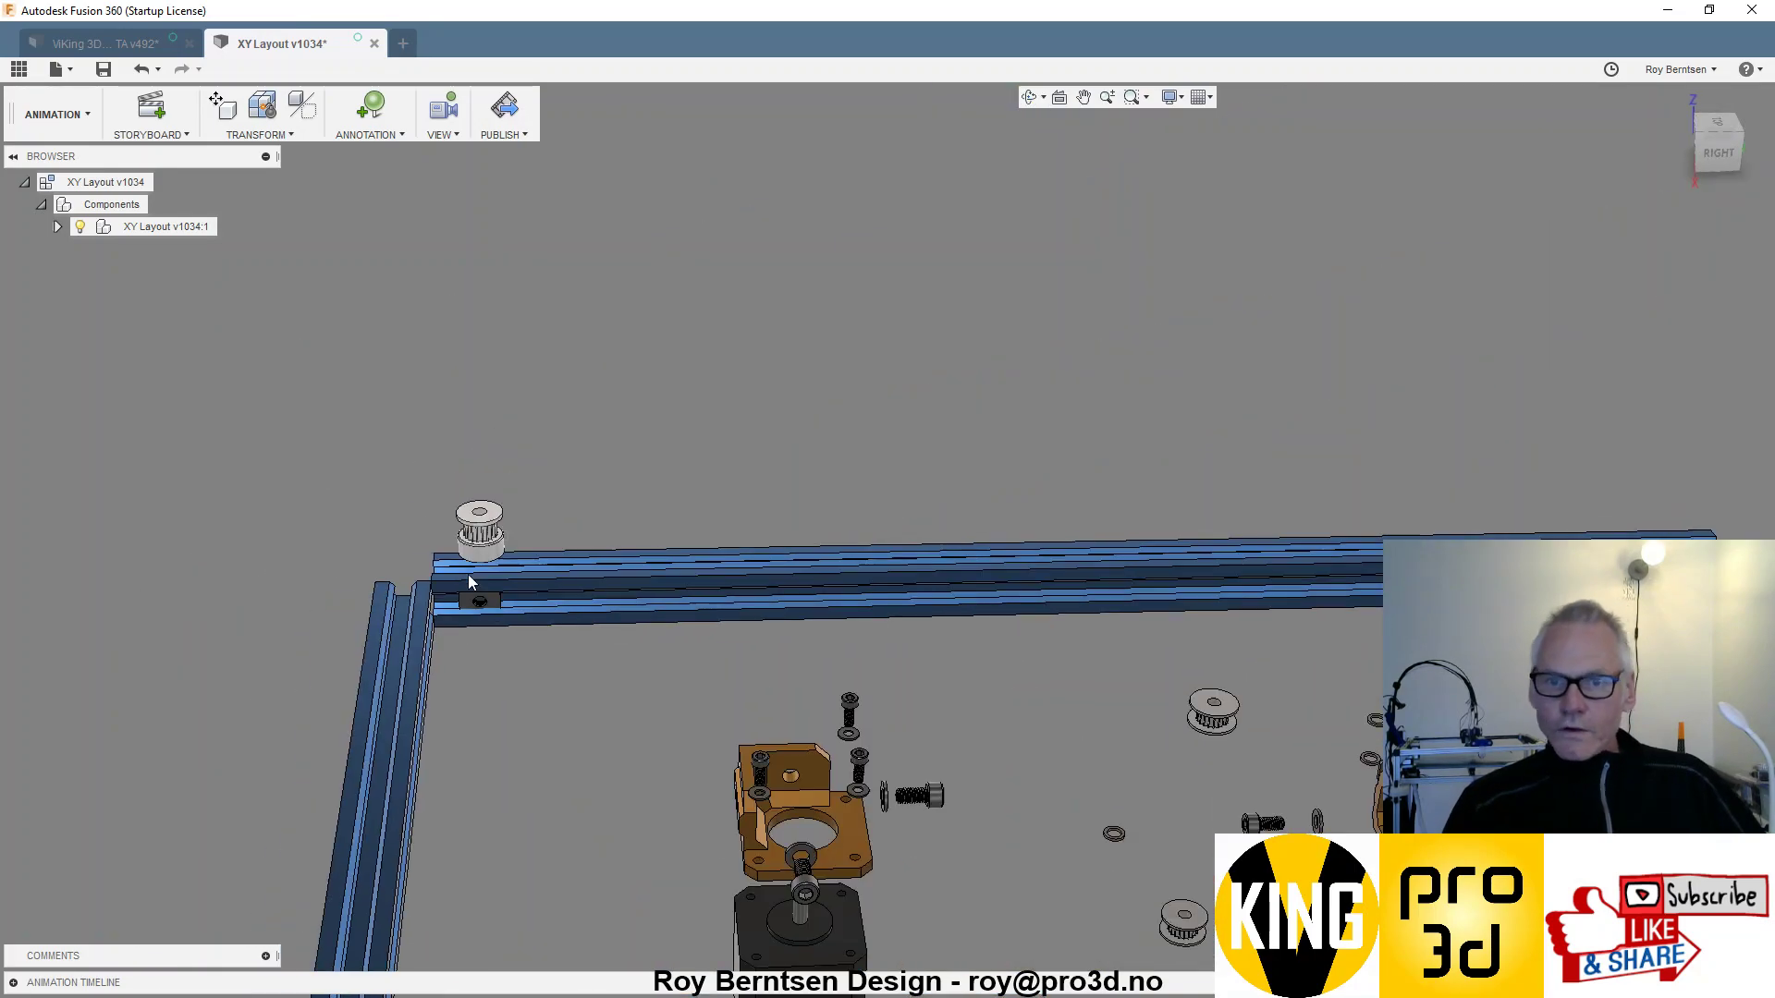
- Restore the orange motor corner bracket to its home position against the V-slot frame corner
{"action": "scroll", "coordinate": [558, 697], "scroll_direction": "up", "scroll_amount": 1}
{"action": "scroll", "coordinate": [558, 657], "scroll_direction": "up", "scroll_amount": 3}
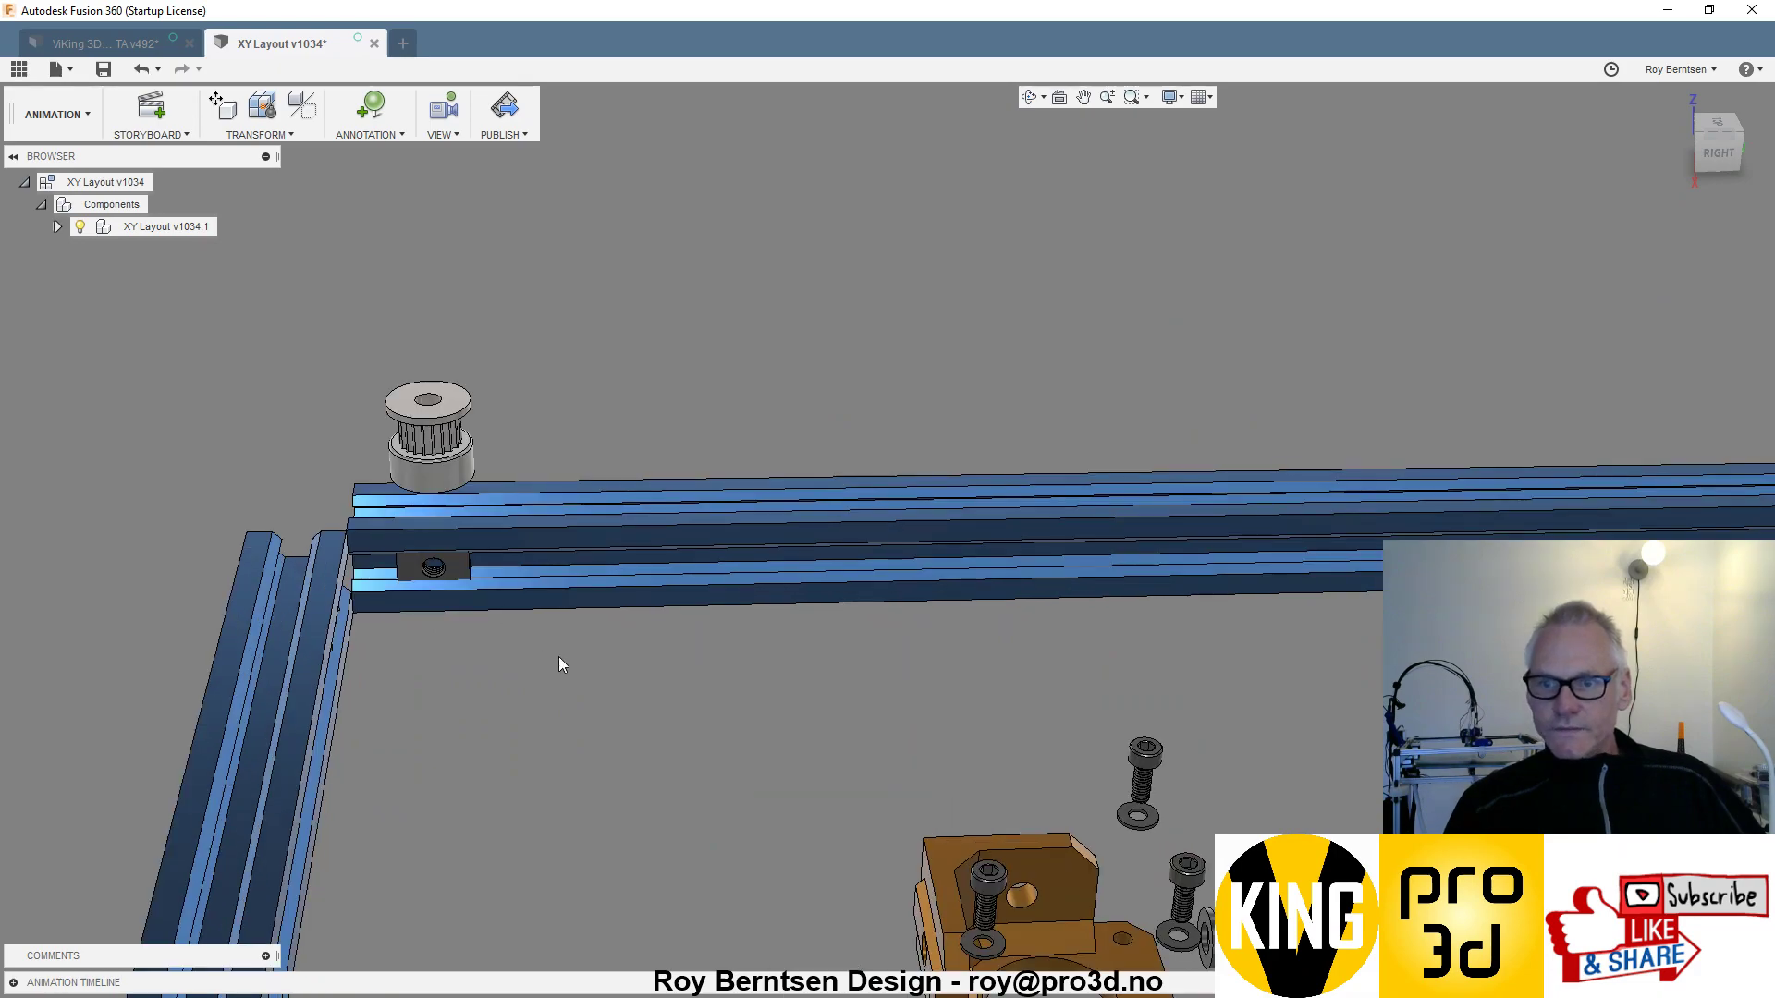
{"action": "scroll", "coordinate": [667, 640], "scroll_direction": "down", "scroll_amount": 4}
{"action": "scroll", "coordinate": [872, 855], "scroll_direction": "up", "scroll_amount": 3}
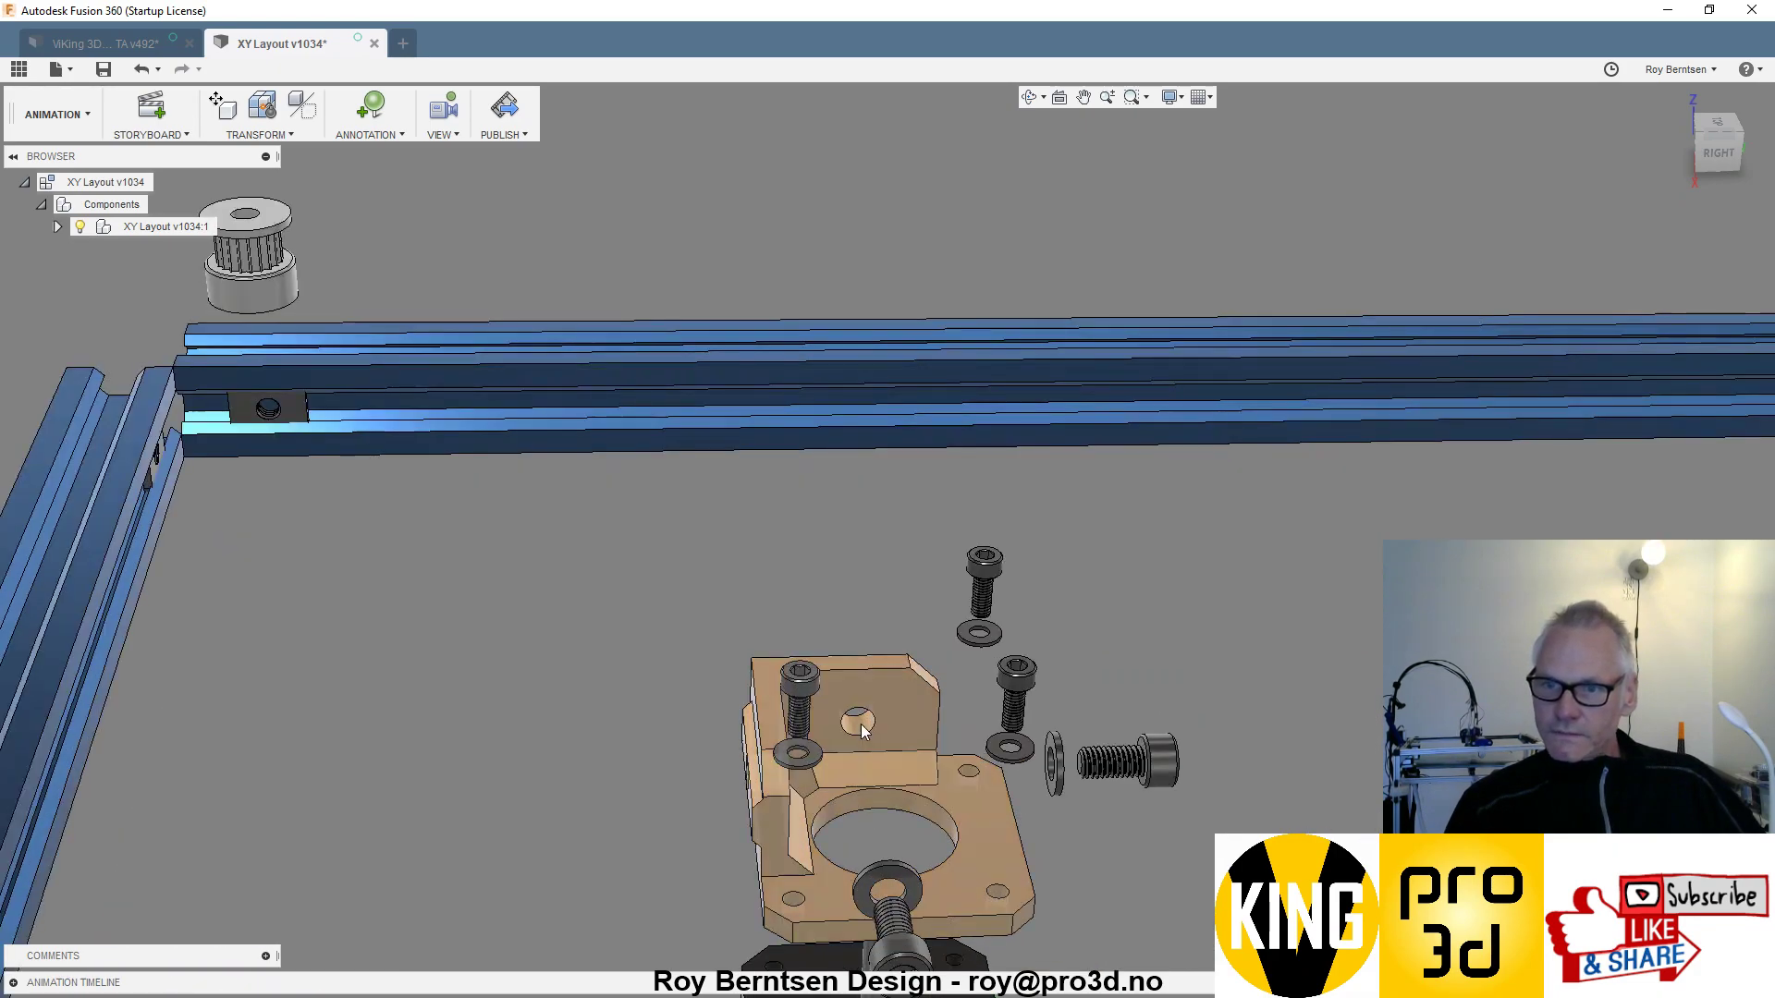
{"action": "left_click", "coordinate": [860, 723]}
{"action": "right_click", "coordinate": [860, 723]}
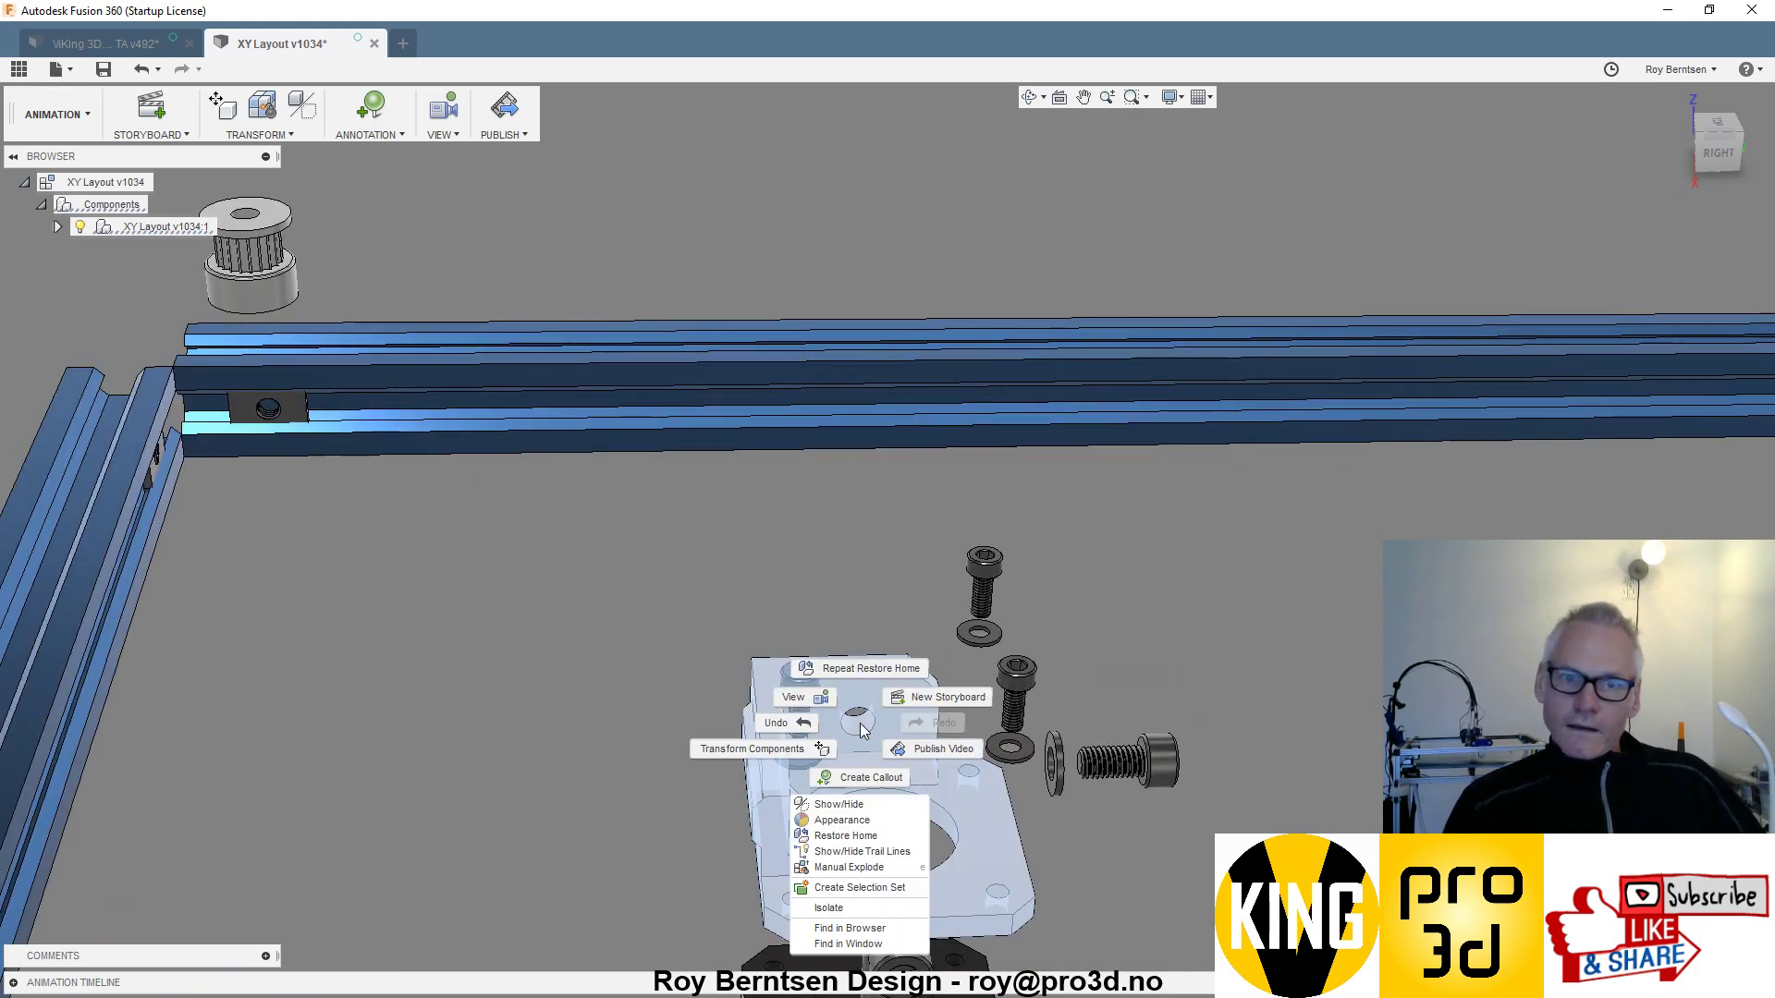
{"action": "left_click", "coordinate": [847, 837]}
{"action": "left_click", "coordinate": [593, 755]}
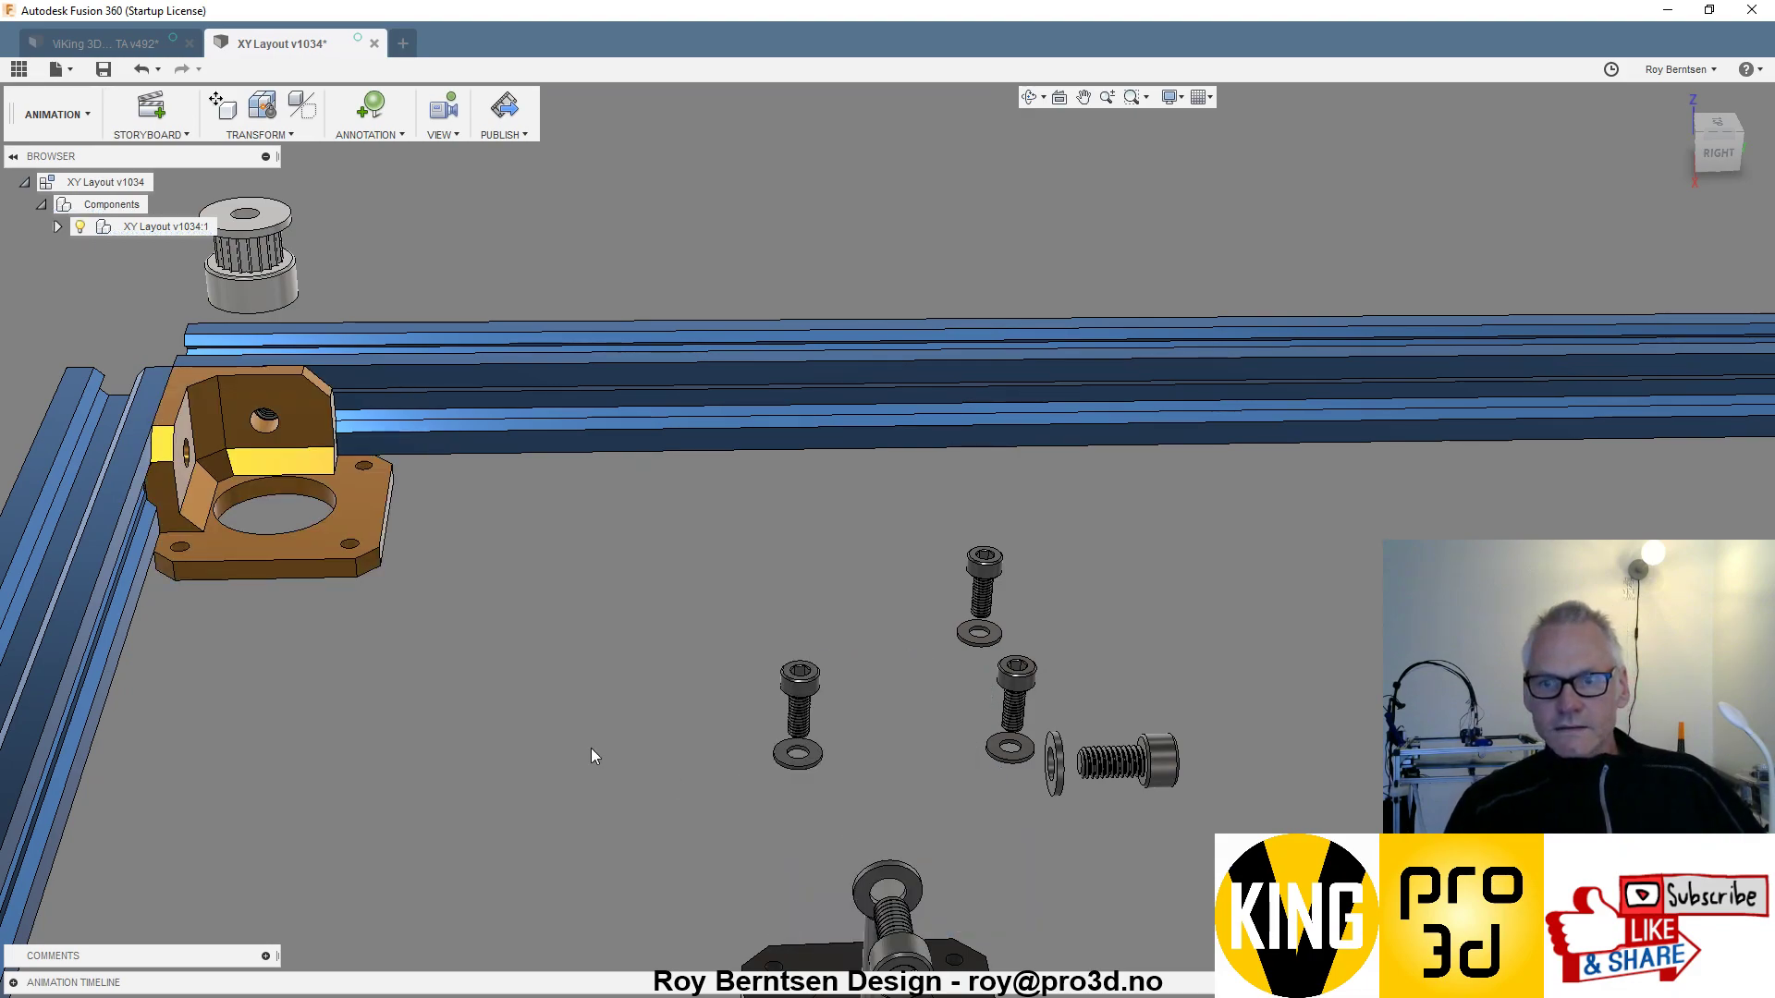
- Restore the motor bracket's two frame bolts and their washers to their home positions
{"action": "scroll", "coordinate": [903, 751], "scroll_direction": "down", "scroll_amount": 3}
{"action": "scroll", "coordinate": [951, 818], "scroll_direction": "up", "scroll_amount": 2}
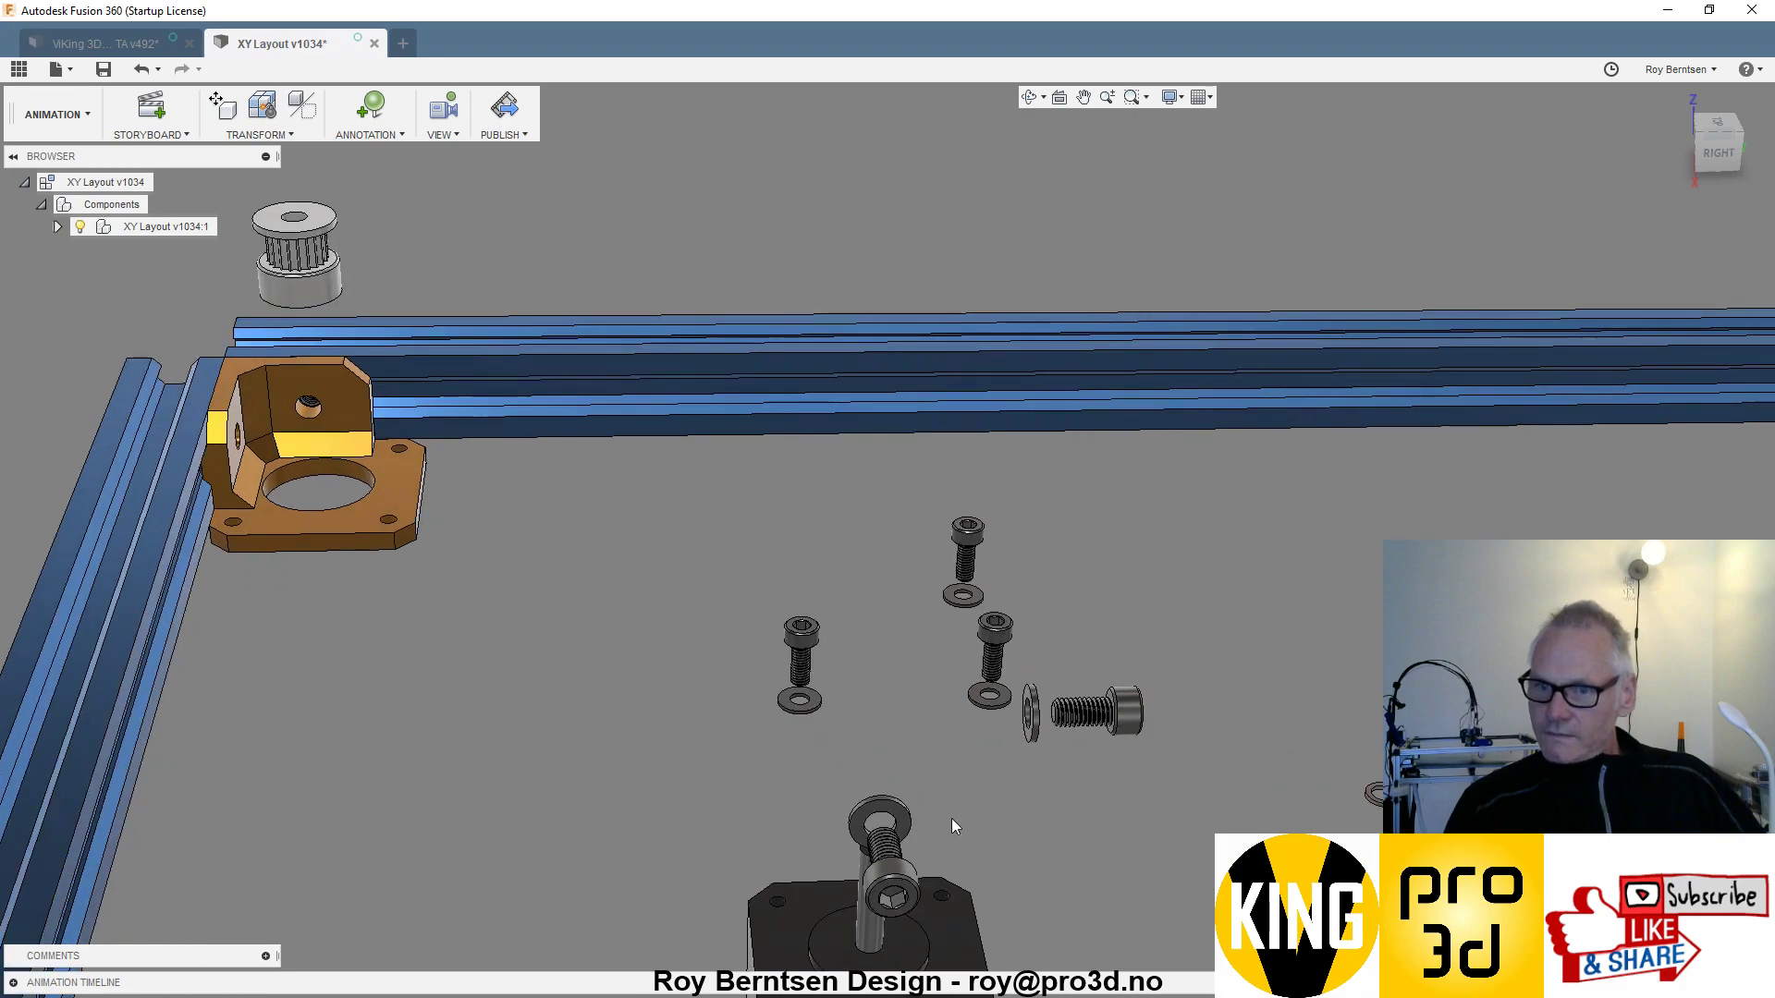
{"action": "left_click", "coordinate": [1031, 726]}
{"action": "left_click", "coordinate": [1134, 719], "text": "ctrl"}
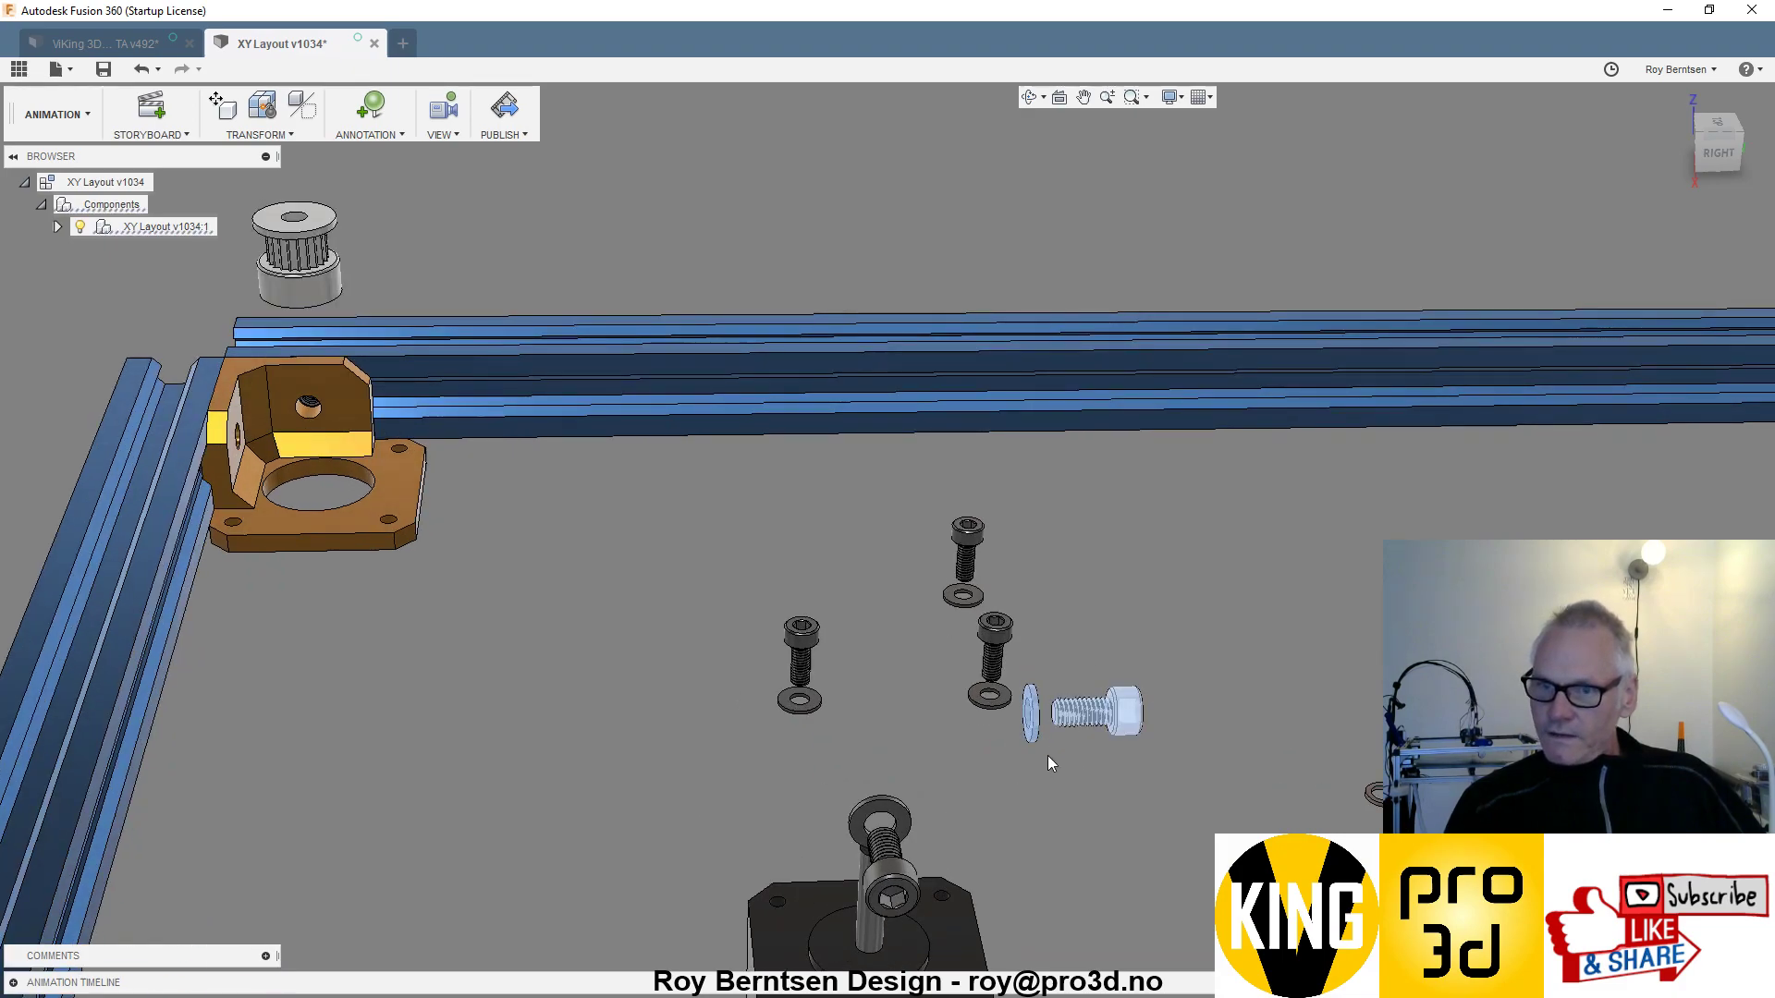
{"action": "left_click", "coordinate": [872, 814], "text": "ctrl"}
{"action": "left_click", "coordinate": [915, 876], "text": "ctrl"}
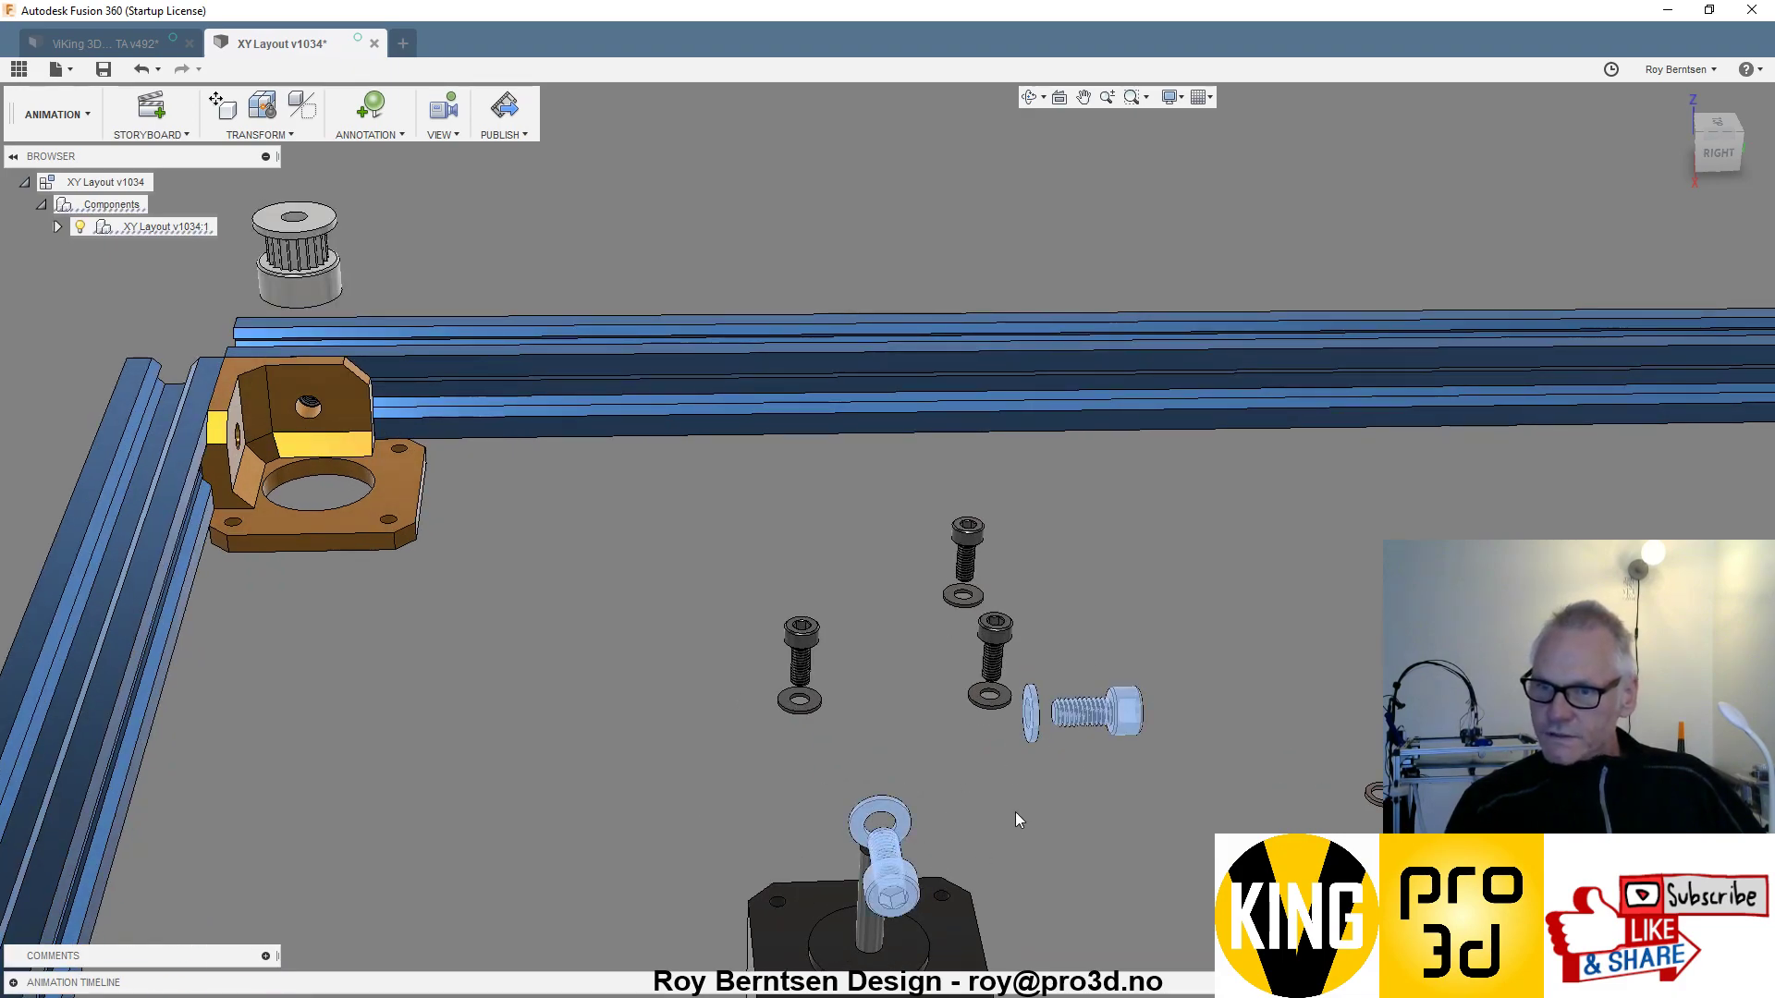
{"action": "right_click", "coordinate": [1015, 812]}
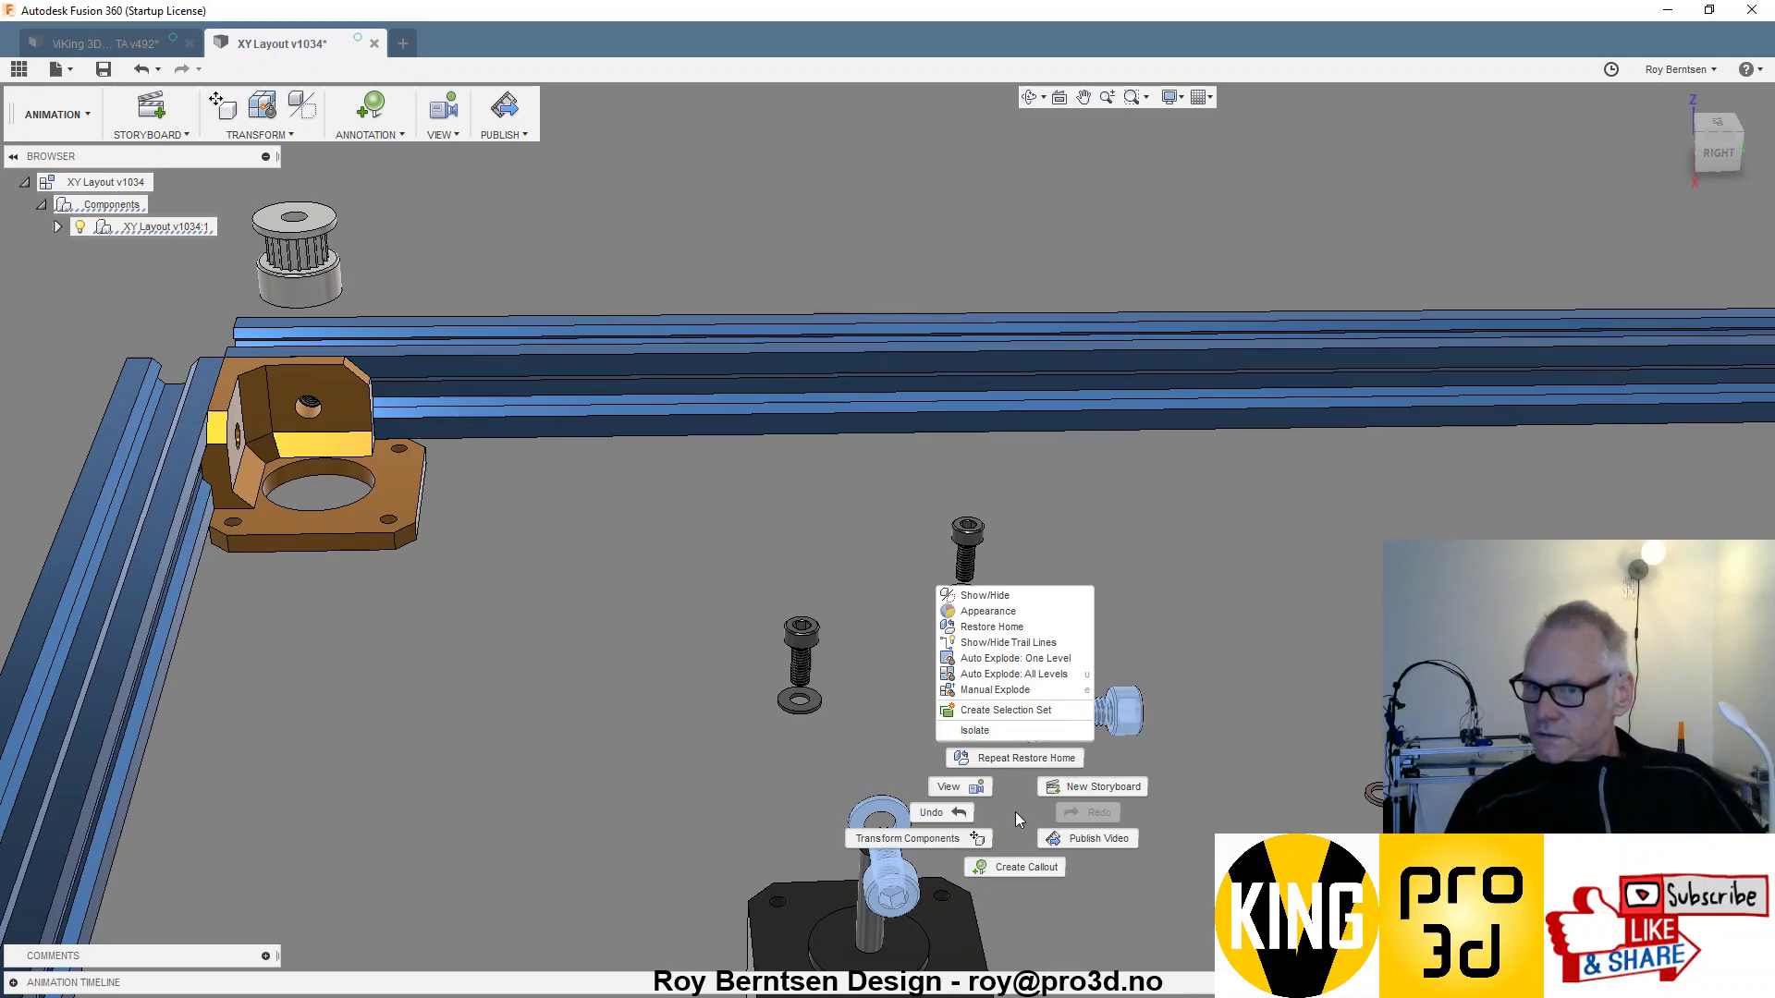
{"action": "left_click", "coordinate": [993, 638]}
{"action": "left_click", "coordinate": [632, 721]}
{"action": "scroll", "coordinate": [806, 798], "scroll_direction": "down", "scroll_amount": 1}
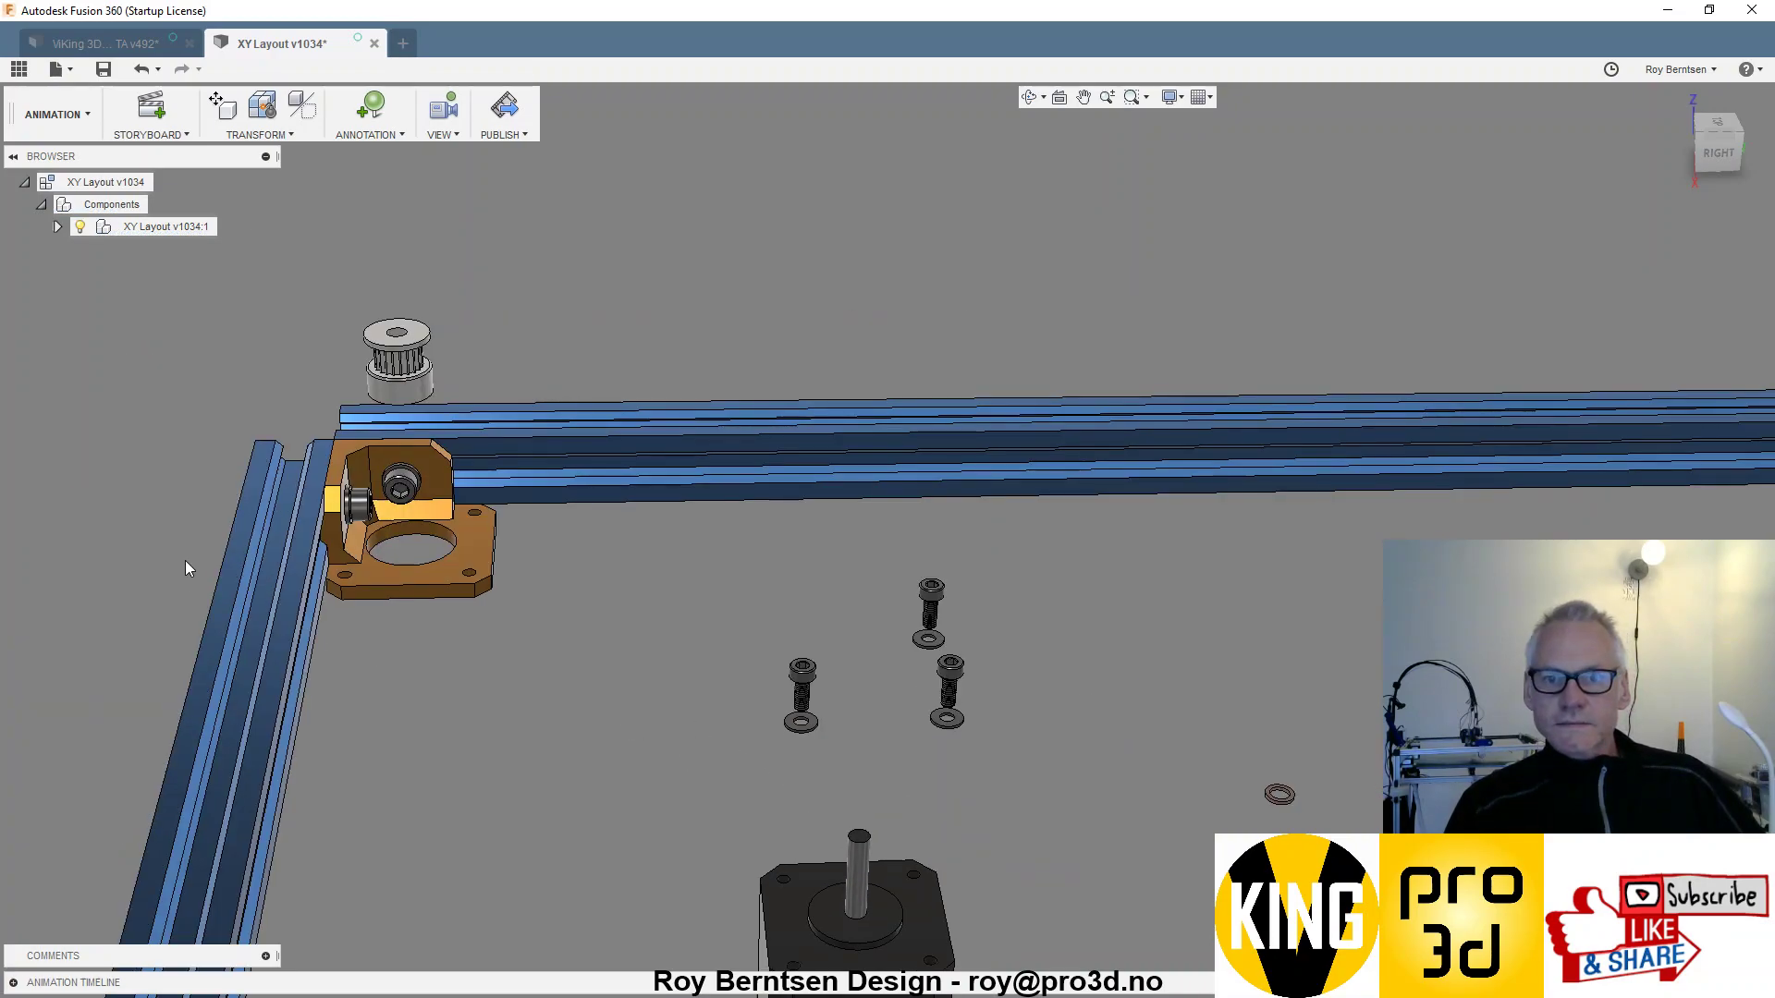
- Restore the stepper motor to its home position underneath the motor corner bracket
{"action": "scroll", "coordinate": [186, 562], "scroll_direction": "up", "scroll_amount": 3}
{"action": "scroll", "coordinate": [247, 475], "scroll_direction": "up", "scroll_amount": 2}
{"action": "left_click_drag", "start_coordinate": [319, 512], "coordinate": [231, 455]}
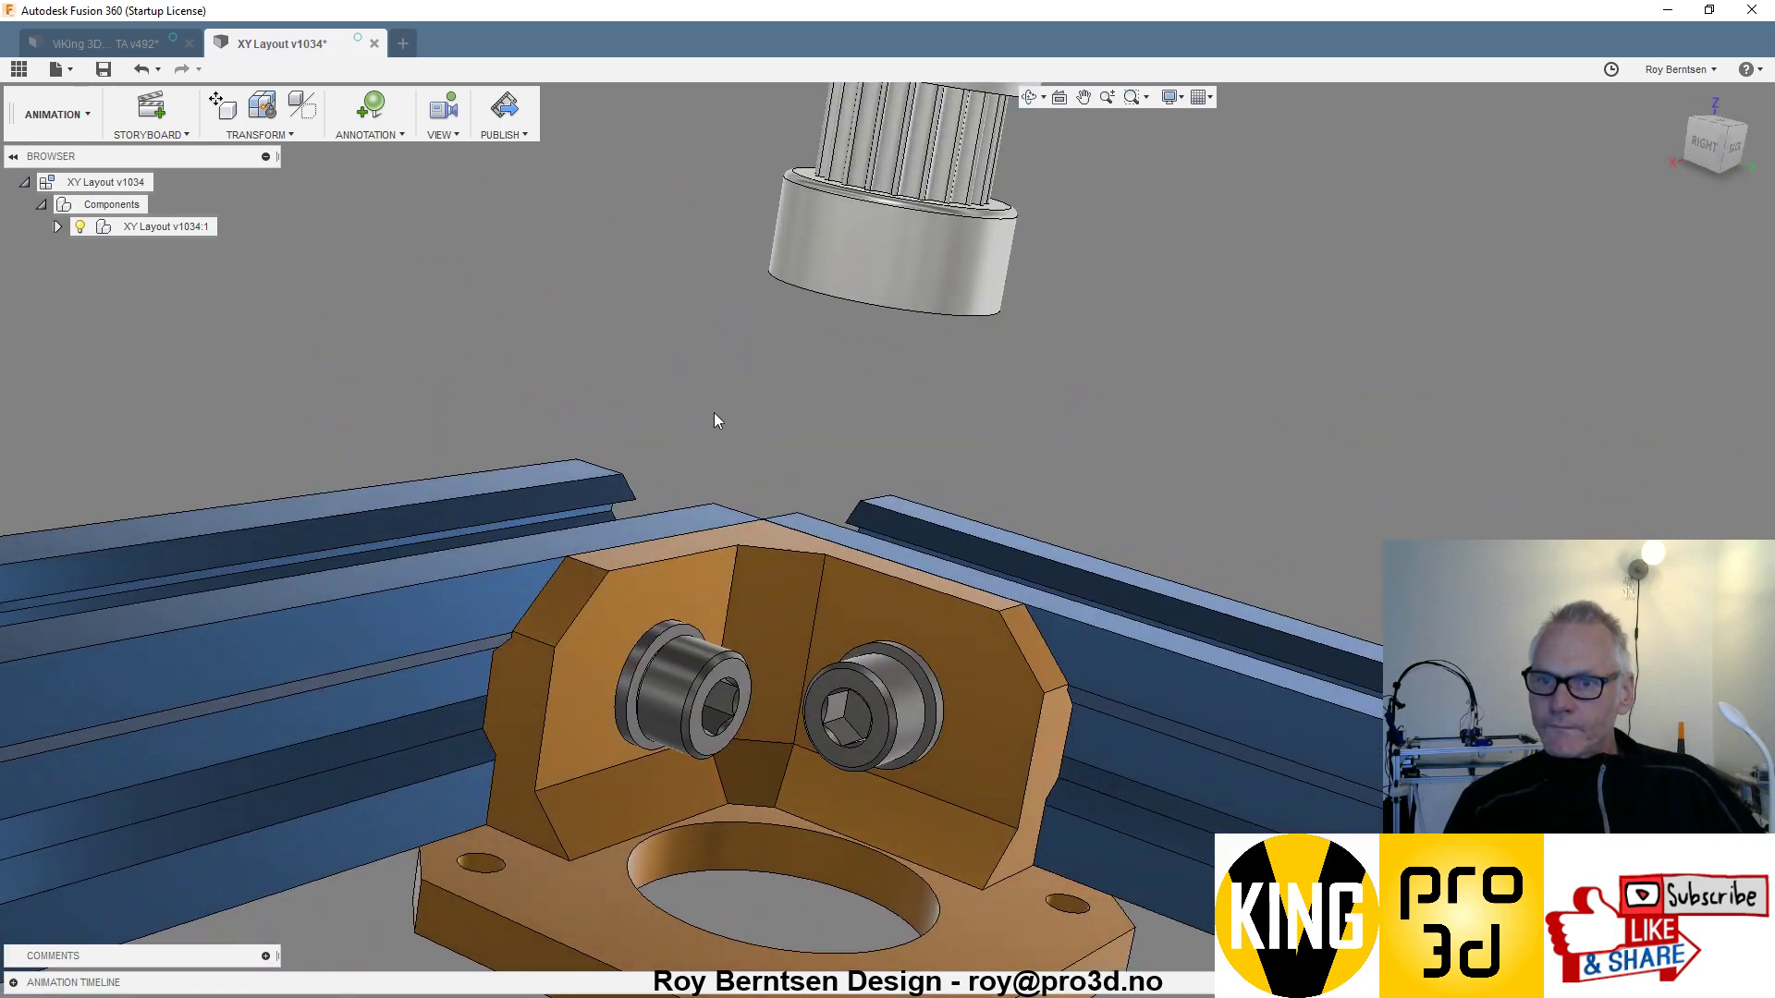
{"action": "scroll", "coordinate": [730, 409], "scroll_direction": "down", "scroll_amount": 3}
{"action": "mouse_move", "coordinate": [824, 492]}
{"action": "left_mouse_down"}
{"action": "mouse_move", "coordinate": [923, 357]}
{"action": "mouse_move", "coordinate": [855, 528]}
{"action": "mouse_move", "coordinate": [898, 592]}
{"action": "mouse_move", "coordinate": [795, 499]}
{"action": "left_mouse_up"}
{"action": "scroll", "coordinate": [707, 485], "scroll_direction": "down", "scroll_amount": 3}
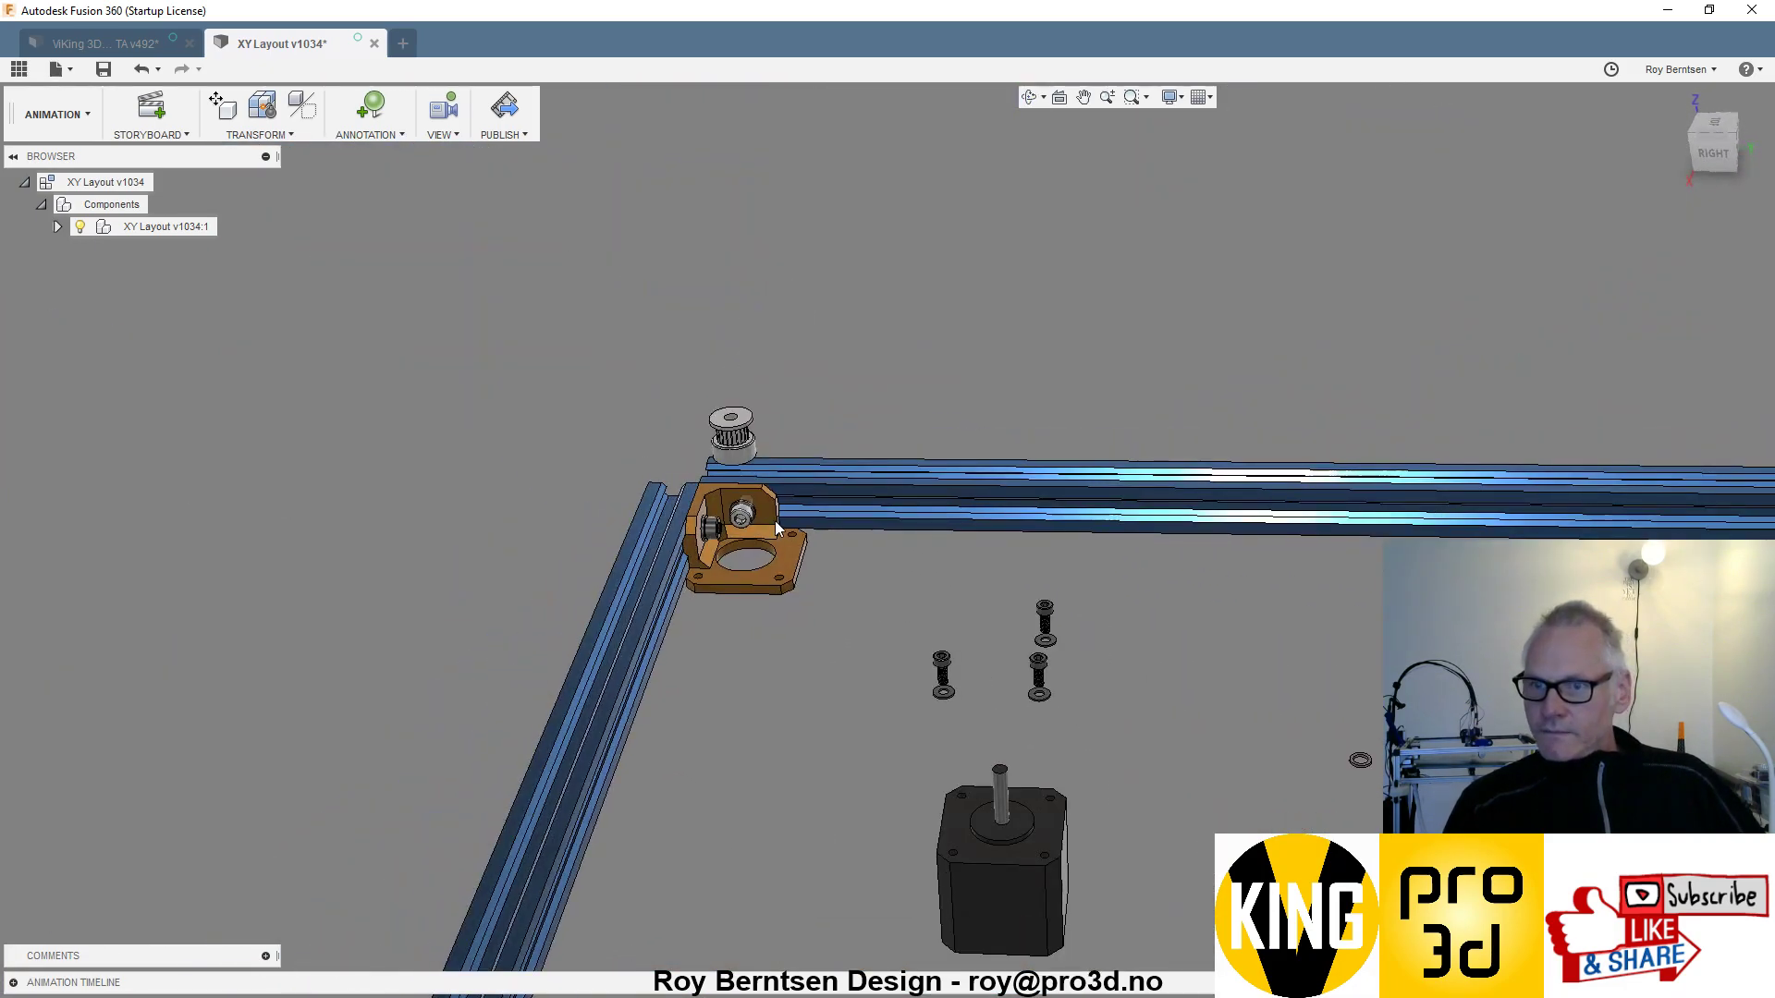
{"action": "scroll", "coordinate": [1120, 876], "scroll_direction": "up", "scroll_amount": 1}
{"action": "left_click", "coordinate": [1007, 879]}
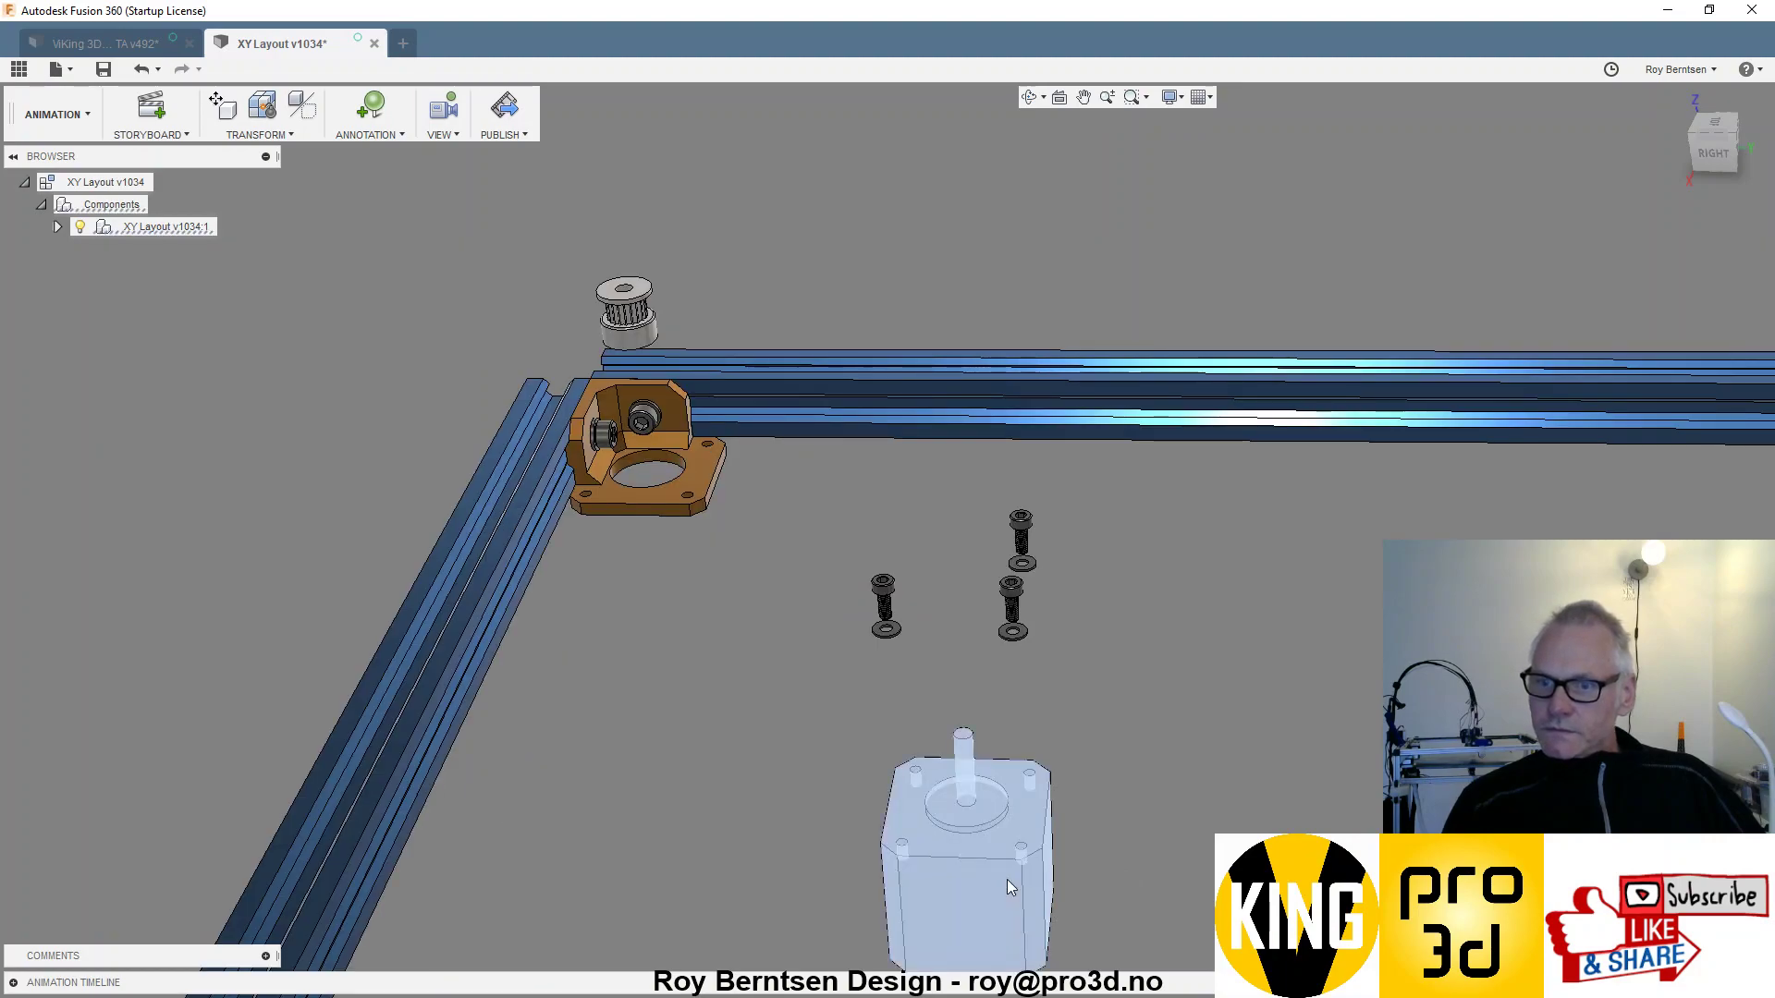
{"action": "right_click", "coordinate": [1007, 879]}
{"action": "left_click", "coordinate": [994, 689]}
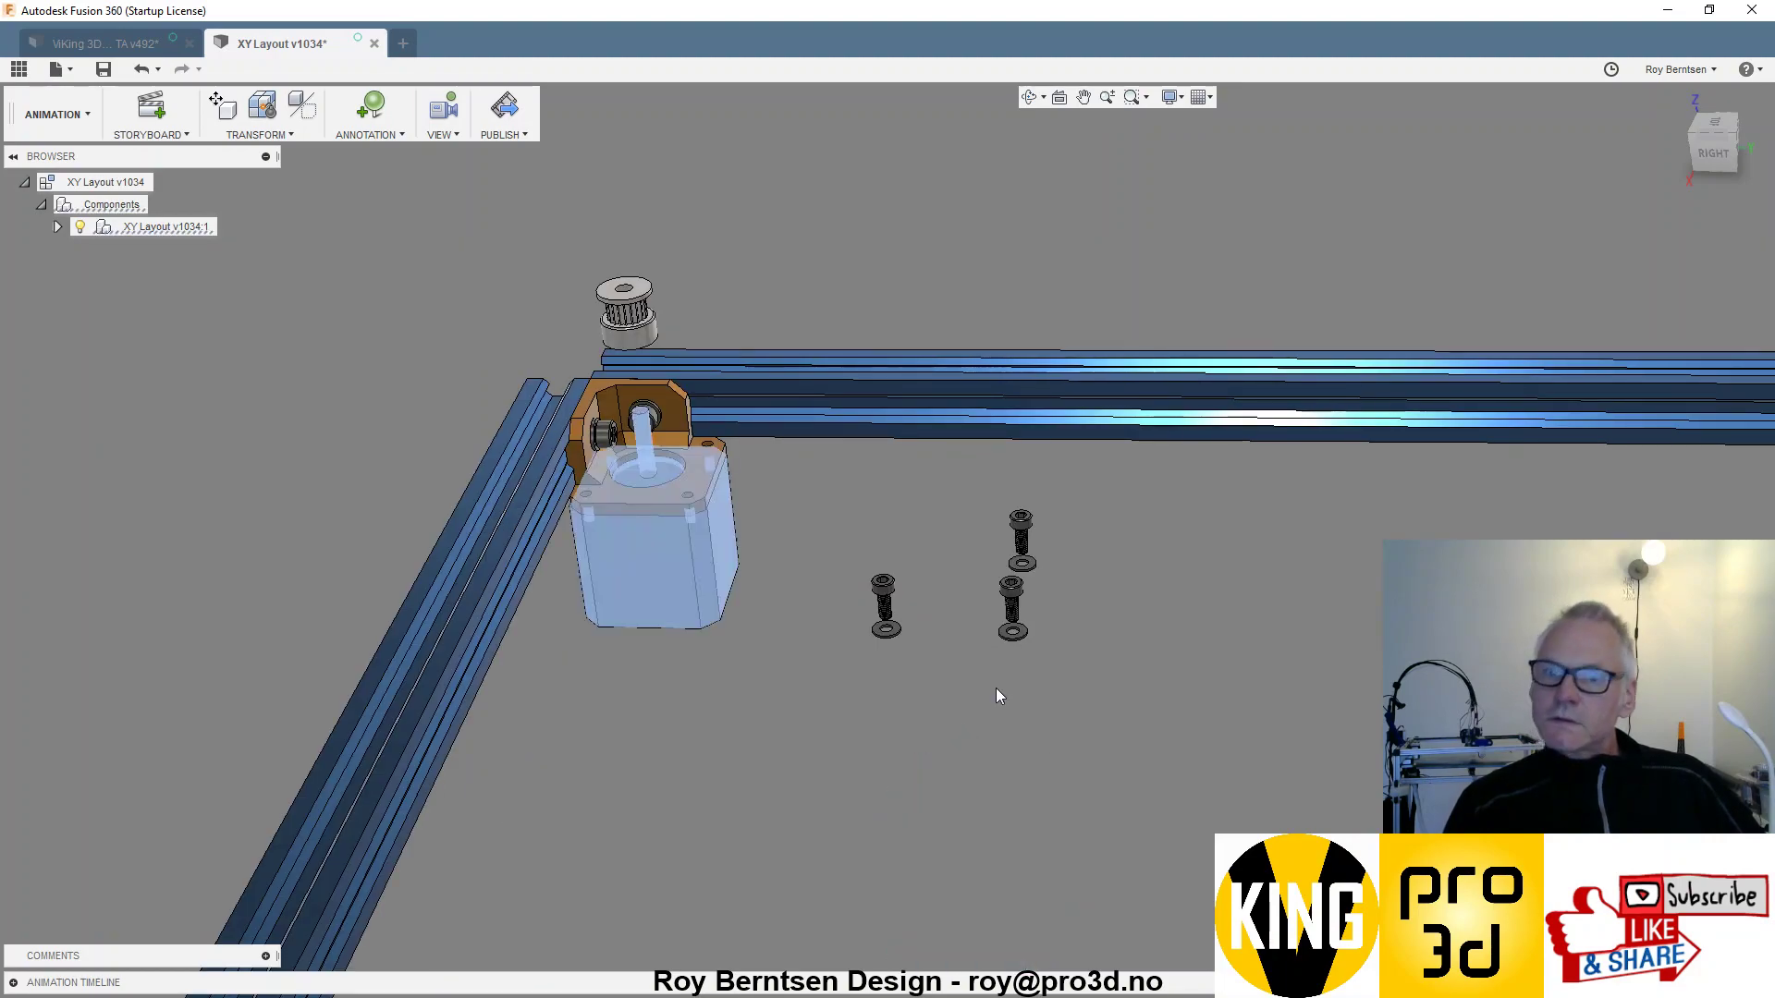
- Restore the three motor mounting screws and their washers to their home positions on the motor bracket
{"action": "scroll", "coordinate": [955, 525], "scroll_direction": "up", "scroll_amount": 2}
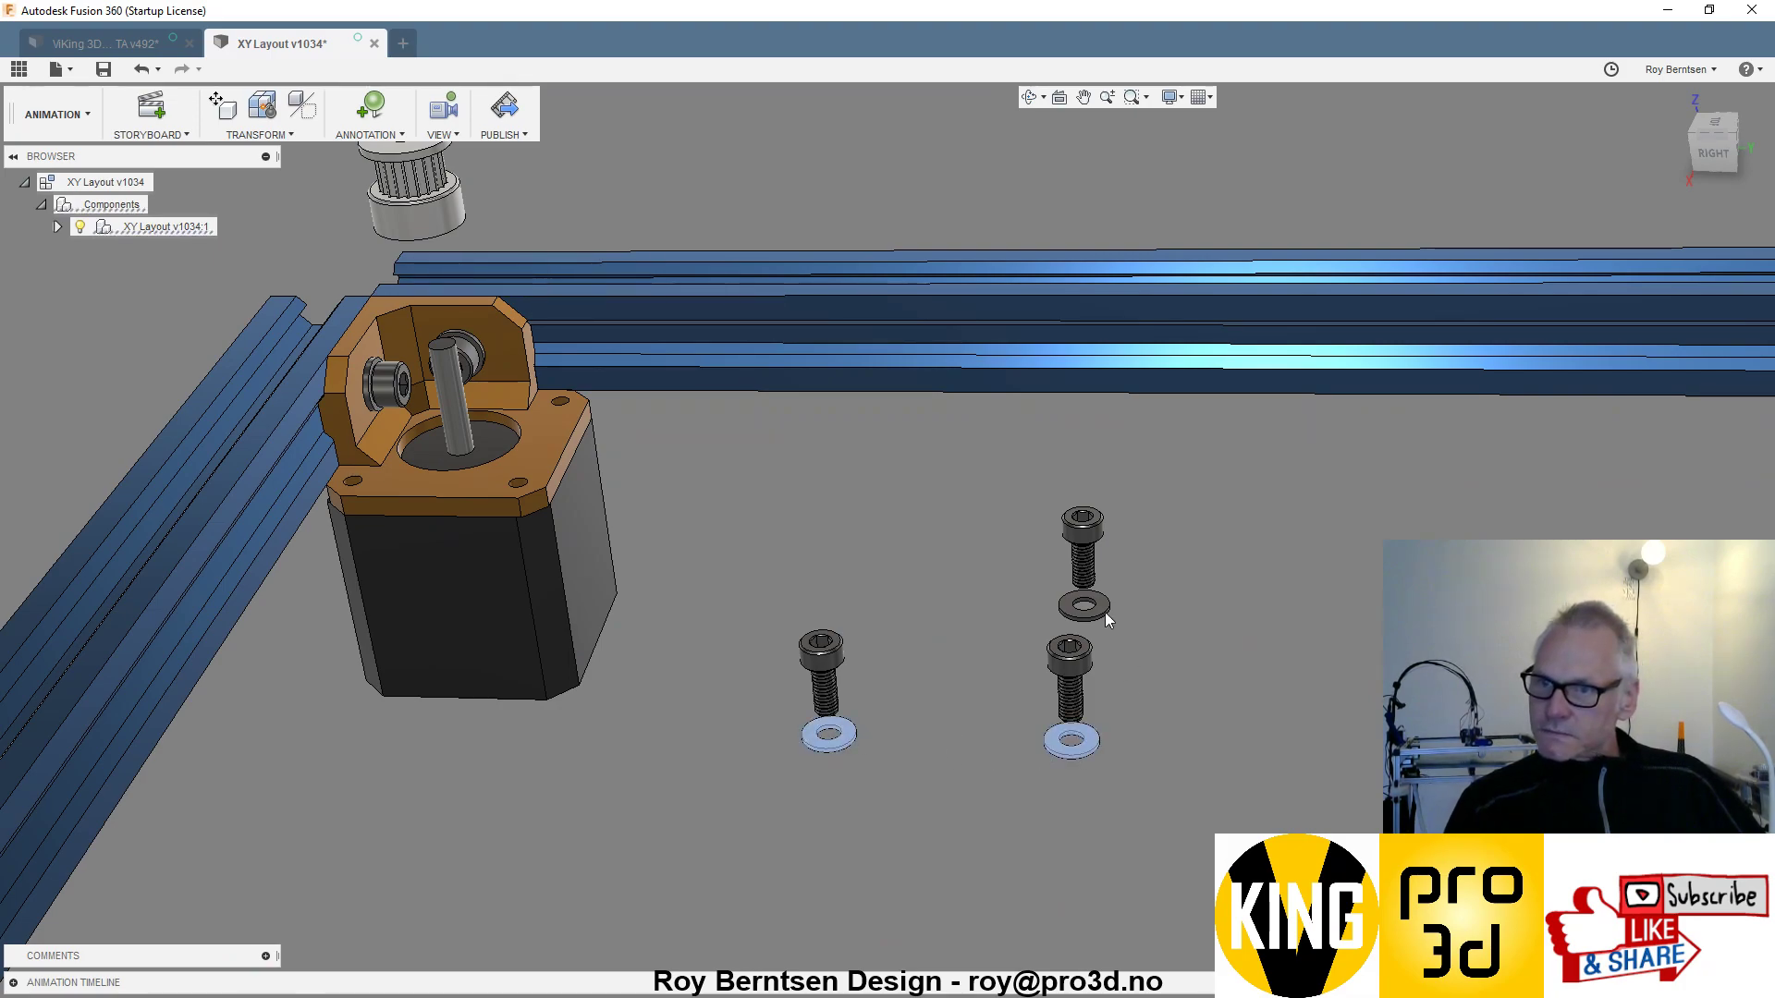
{"action": "left_click", "coordinate": [1095, 529]}
{"action": "left_click", "coordinate": [1070, 661], "text": "ctrl"}
{"action": "left_click", "coordinate": [837, 647], "text": "ctrl"}
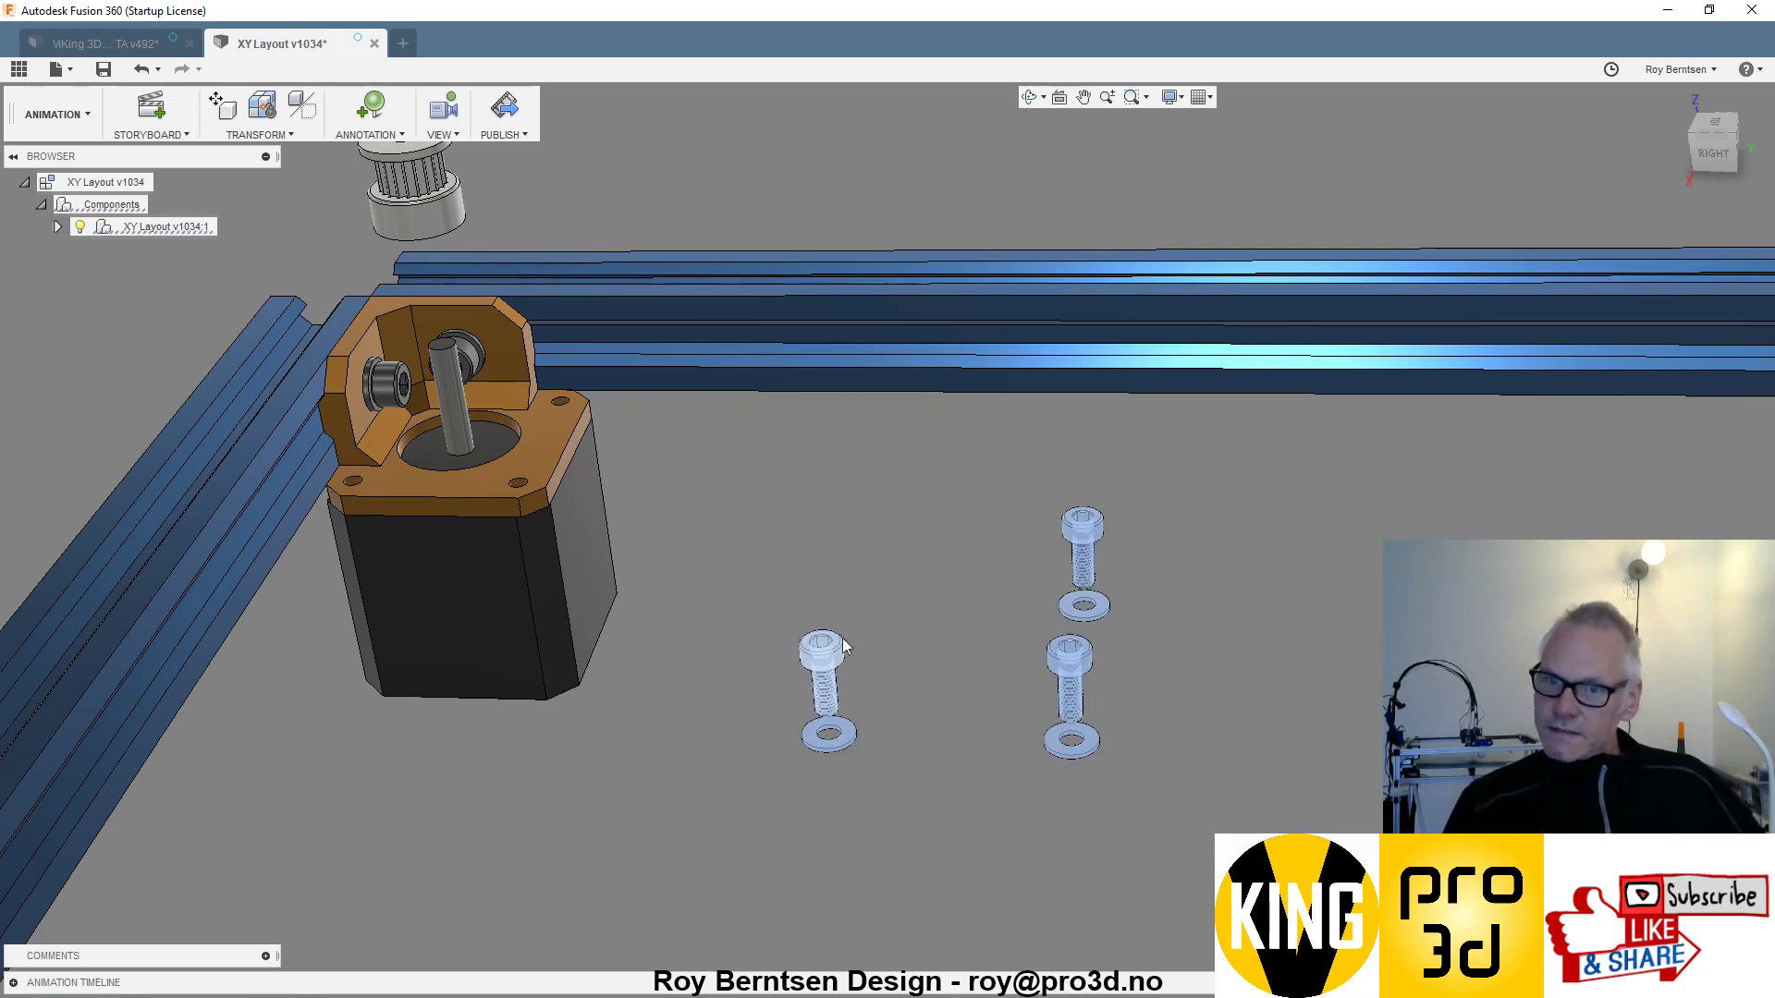
{"action": "right_click", "coordinate": [882, 580]}
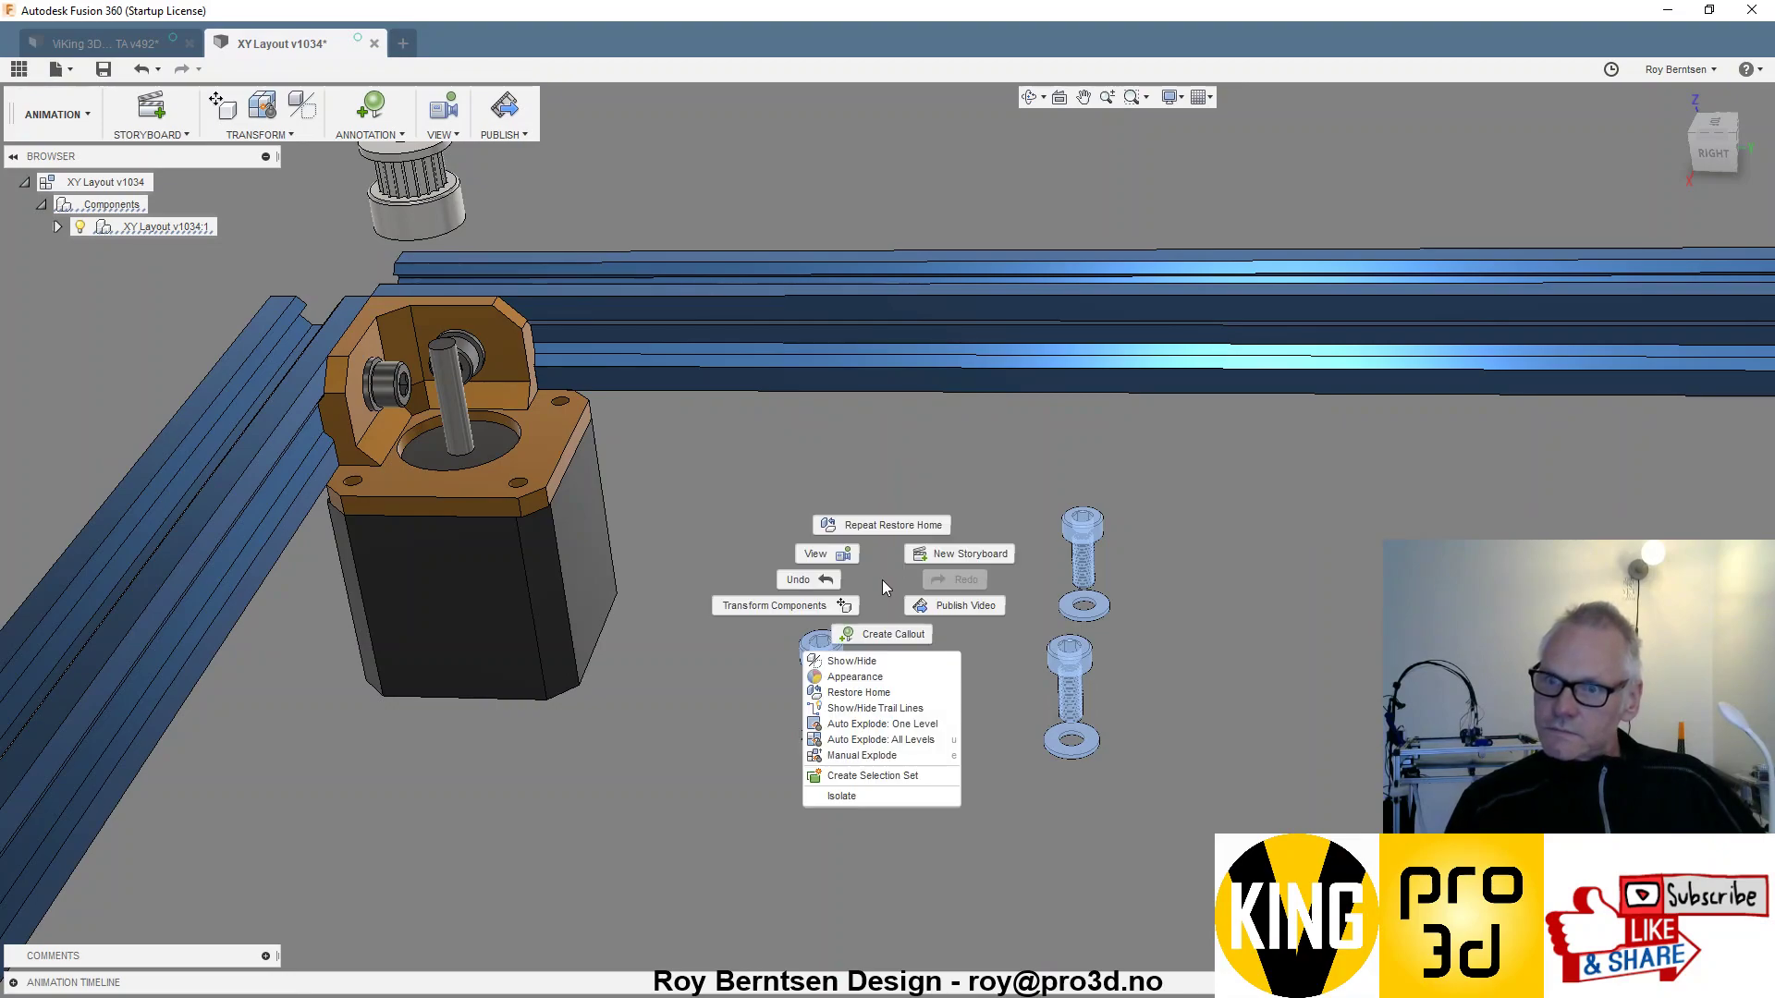
{"action": "left_click", "coordinate": [883, 693]}
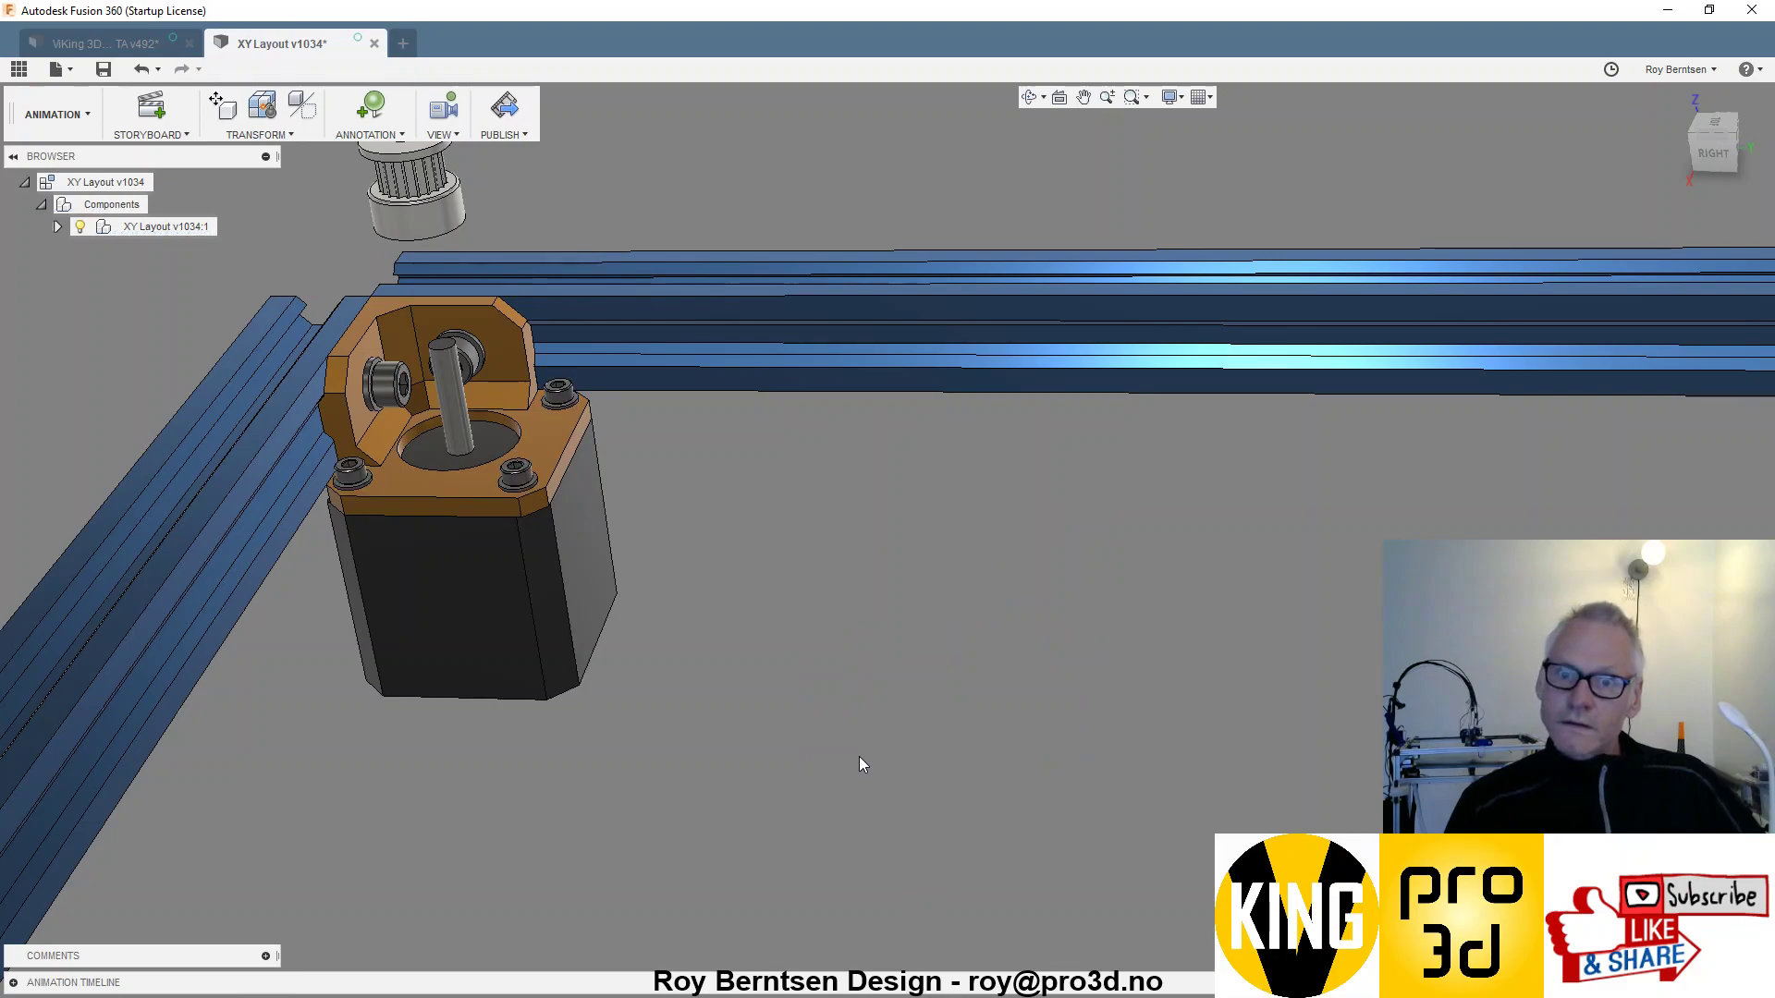
- Restore the toothed belt pulley to its home position on the motor shaft
{"action": "scroll", "coordinate": [961, 787], "scroll_direction": "down", "scroll_amount": 3}
{"action": "scroll", "coordinate": [661, 555], "scroll_direction": "up", "scroll_amount": 3}
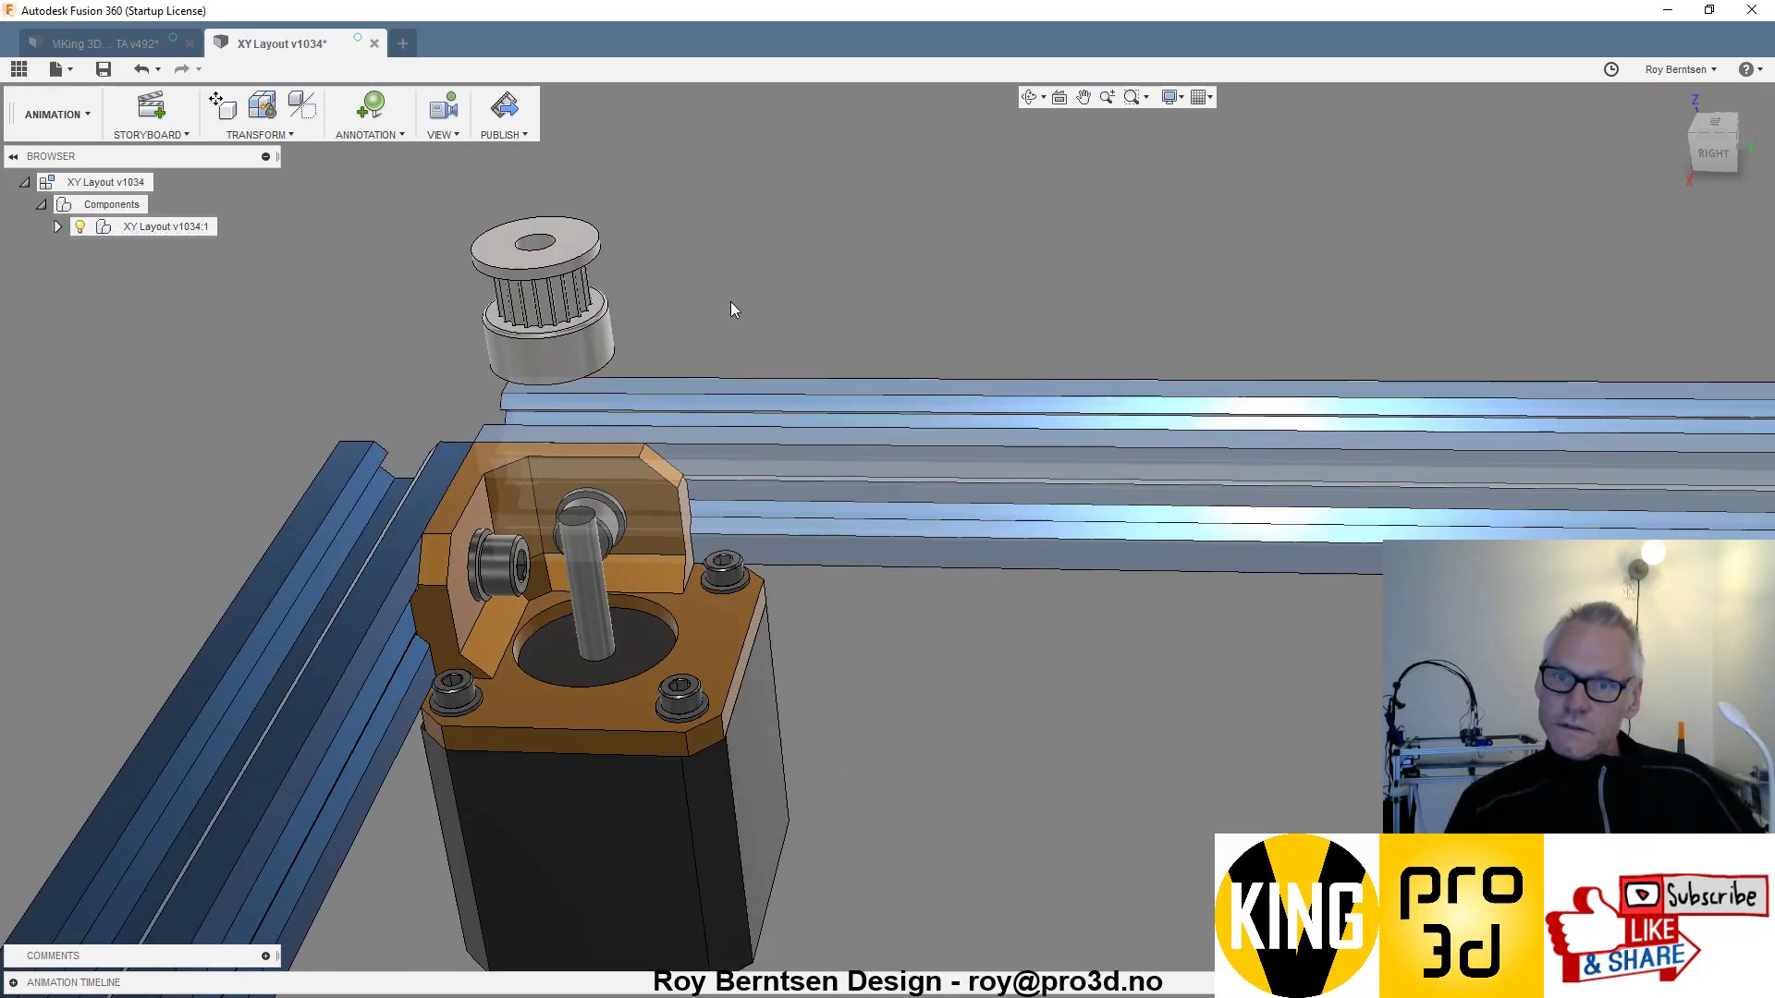
{"action": "right_click", "coordinate": [590, 325]}
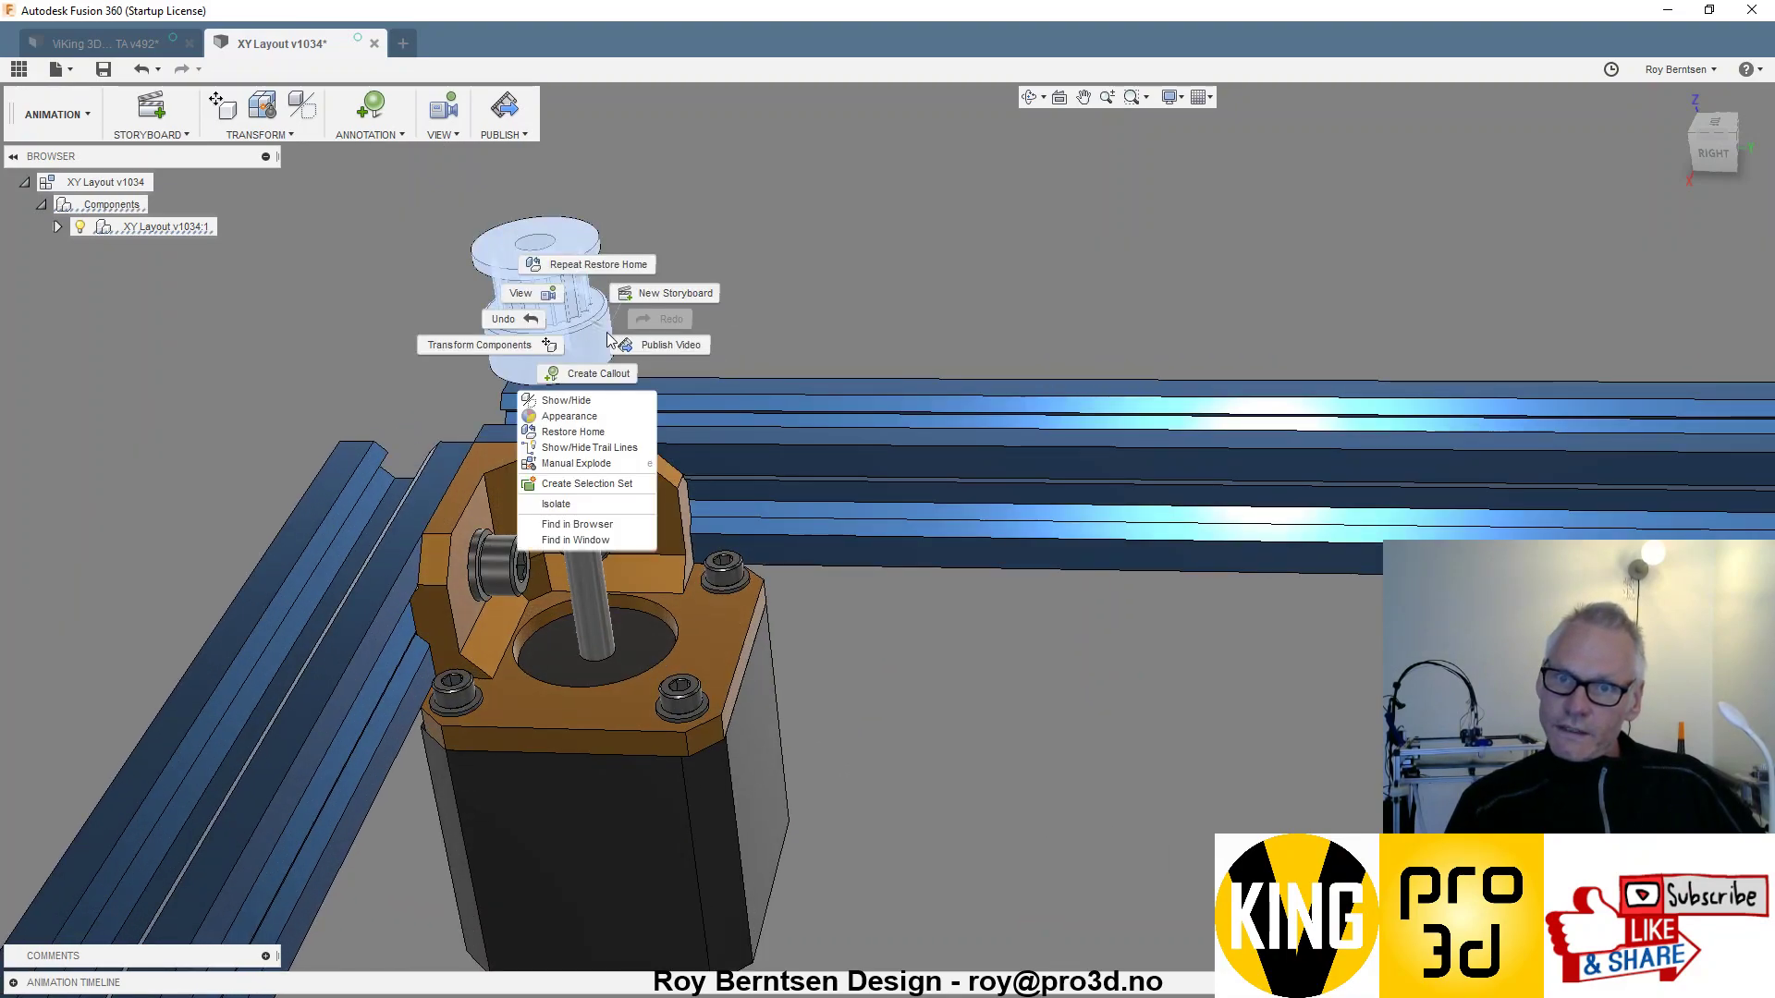
{"action": "left_click", "coordinate": [579, 432]}
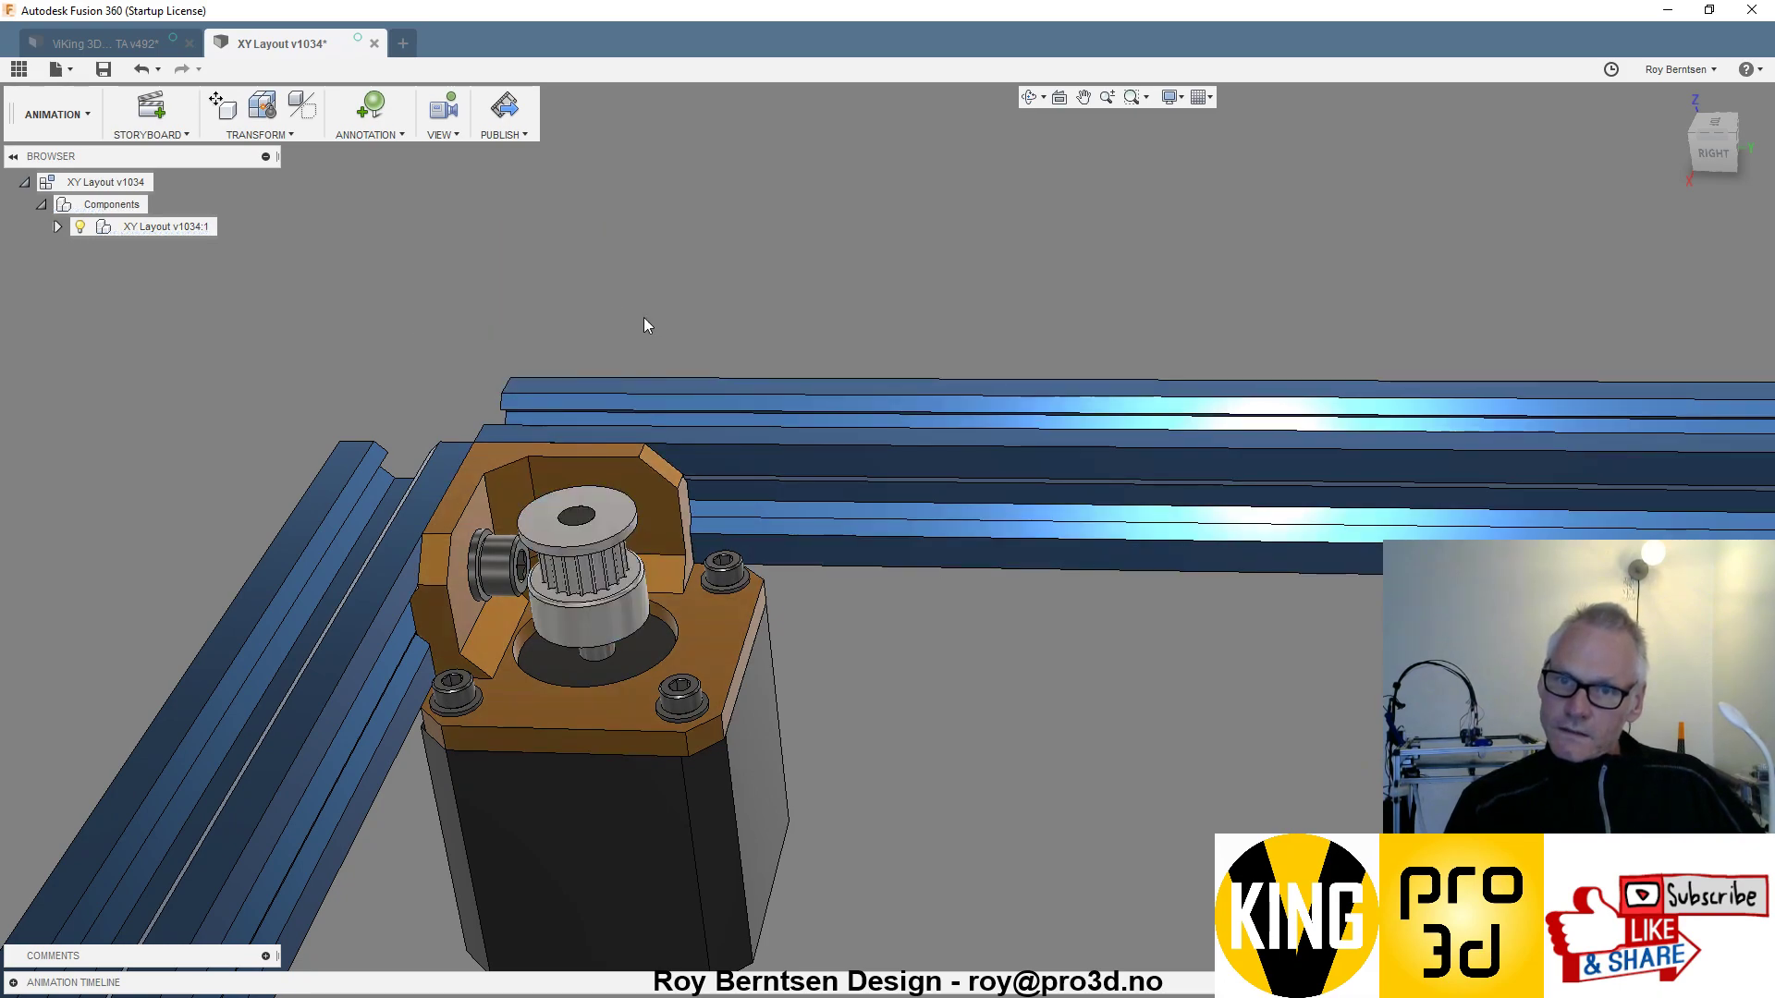
- Examine the other assembled motor corners of the frame, including how the pulley sits on the motor shaft
{"action": "scroll", "coordinate": [643, 318], "scroll_direction": "down", "scroll_amount": 5}
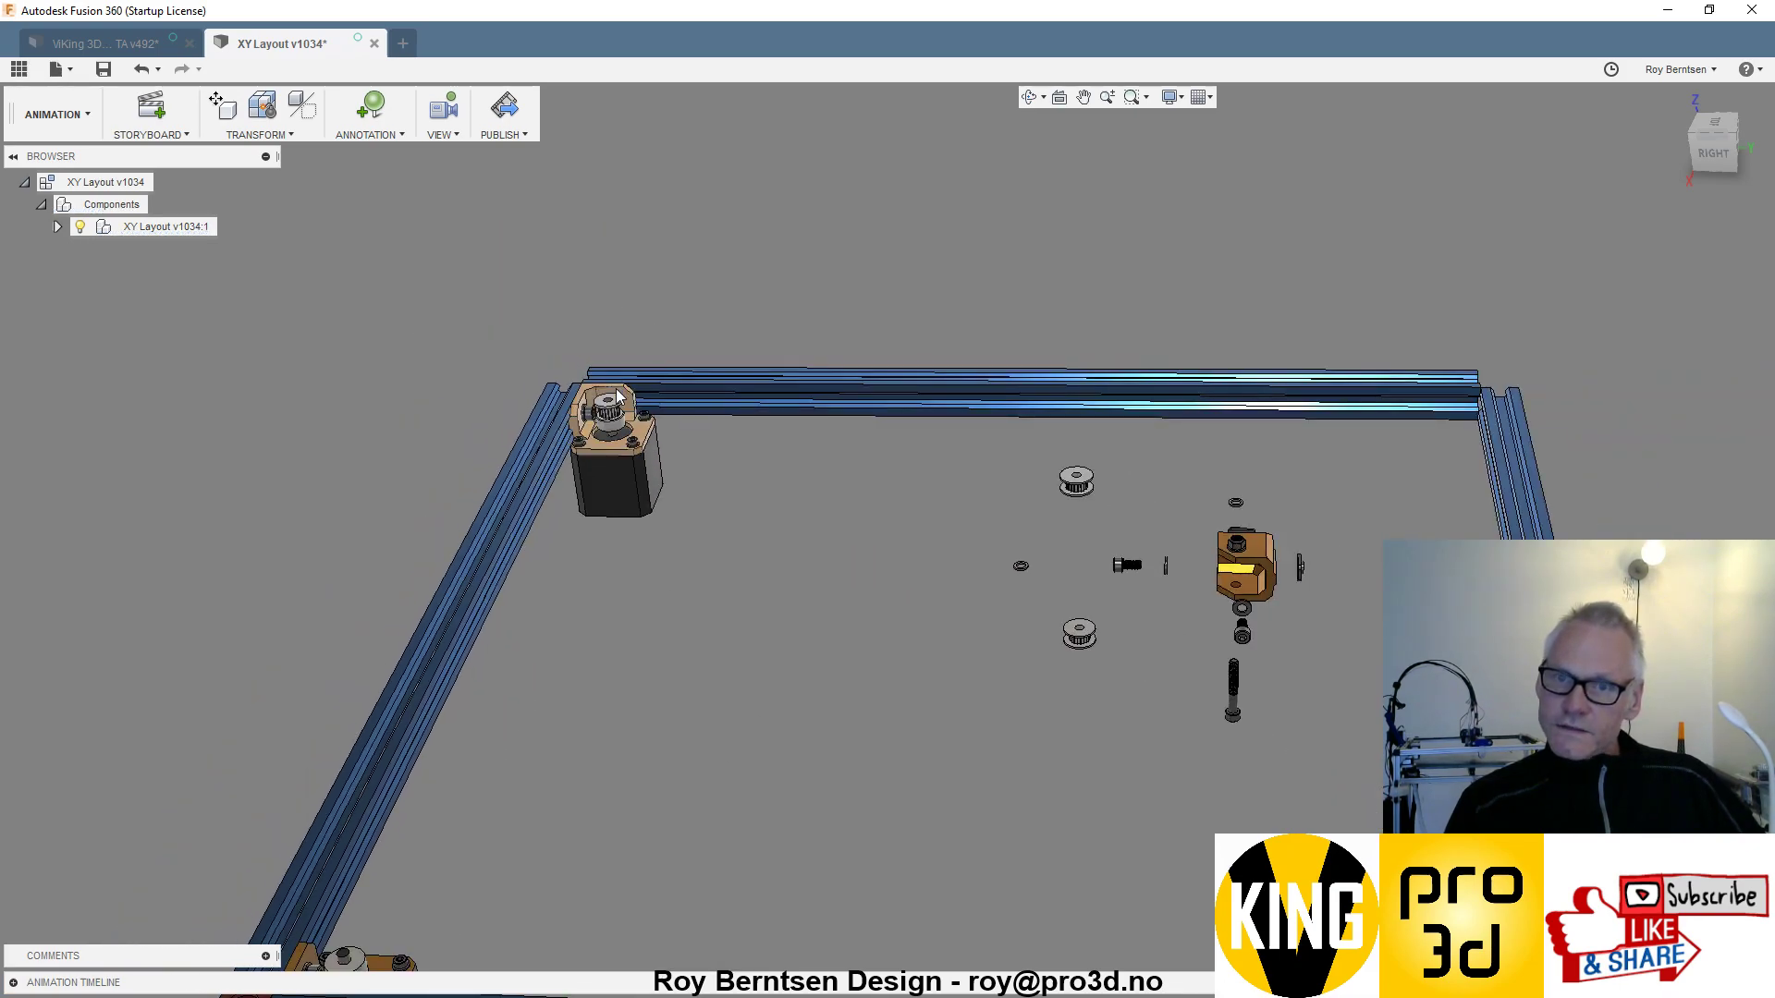
{"action": "scroll", "coordinate": [634, 382], "scroll_direction": "down", "scroll_amount": 3}
{"action": "scroll", "coordinate": [490, 876], "scroll_direction": "up", "scroll_amount": 1}
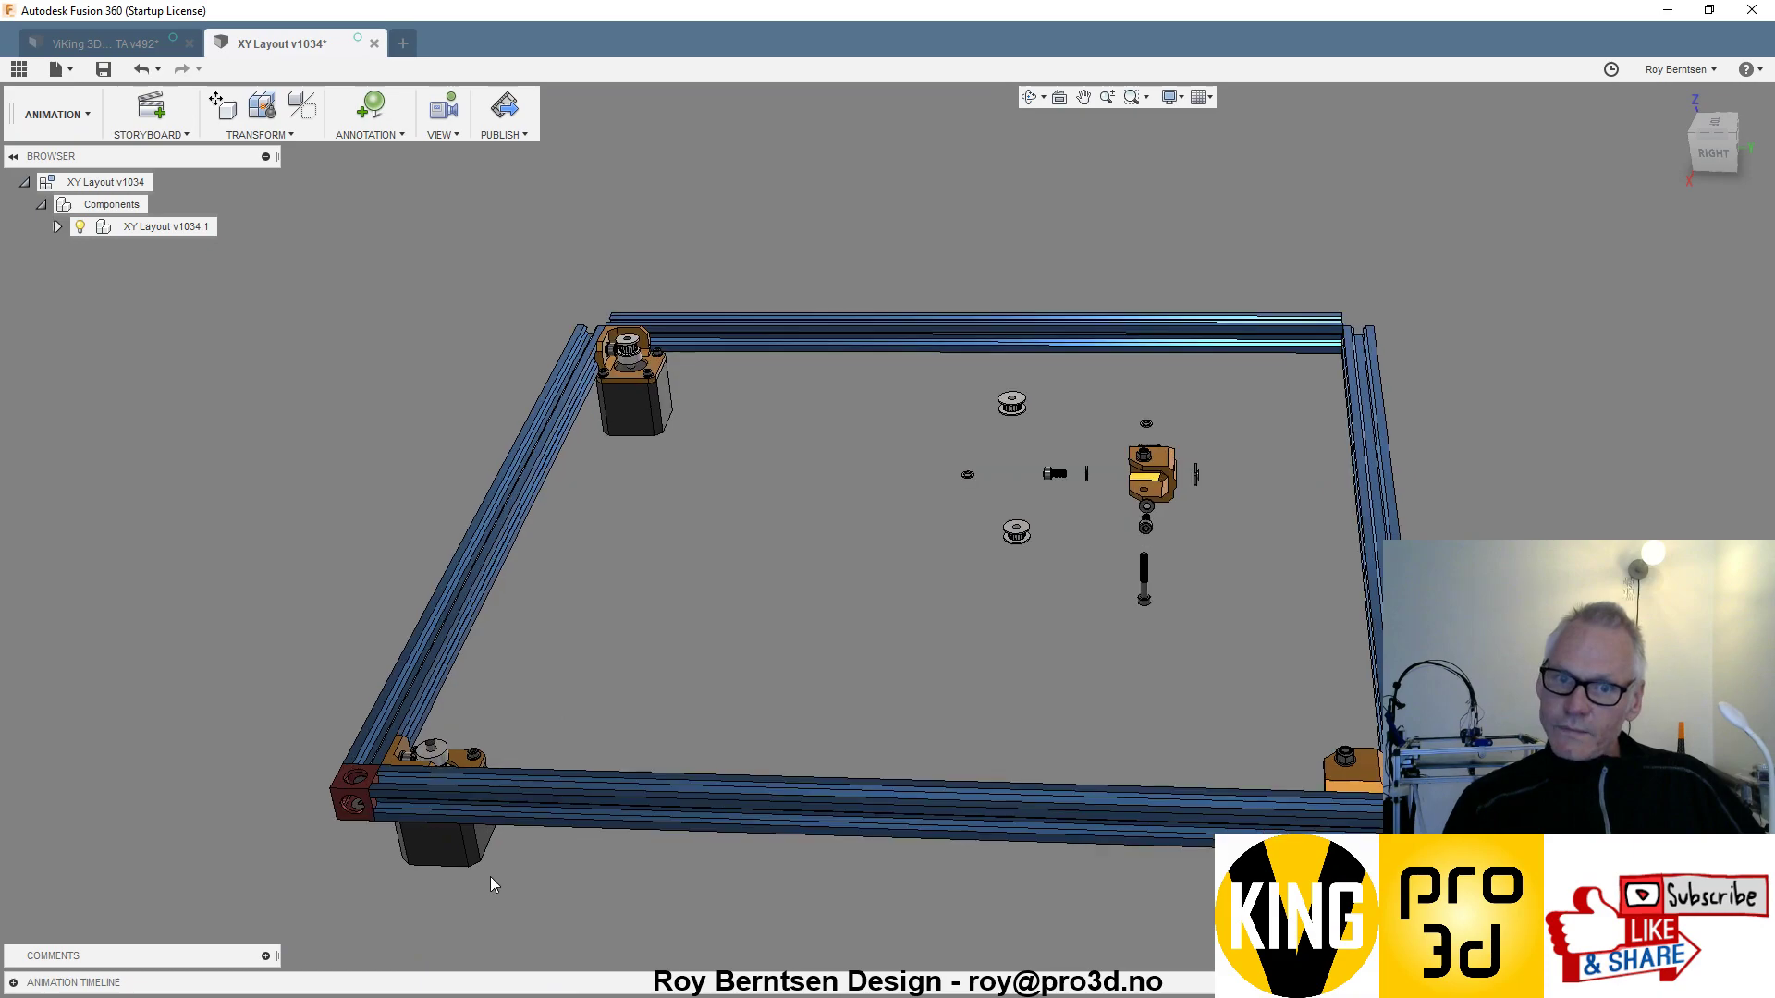
{"action": "scroll", "coordinate": [490, 877], "scroll_direction": "up", "scroll_amount": 1}
{"action": "left_click_drag", "start_coordinate": [535, 779], "coordinate": [323, 781]}
{"action": "scroll", "coordinate": [568, 222], "scroll_direction": "up", "scroll_amount": 3}
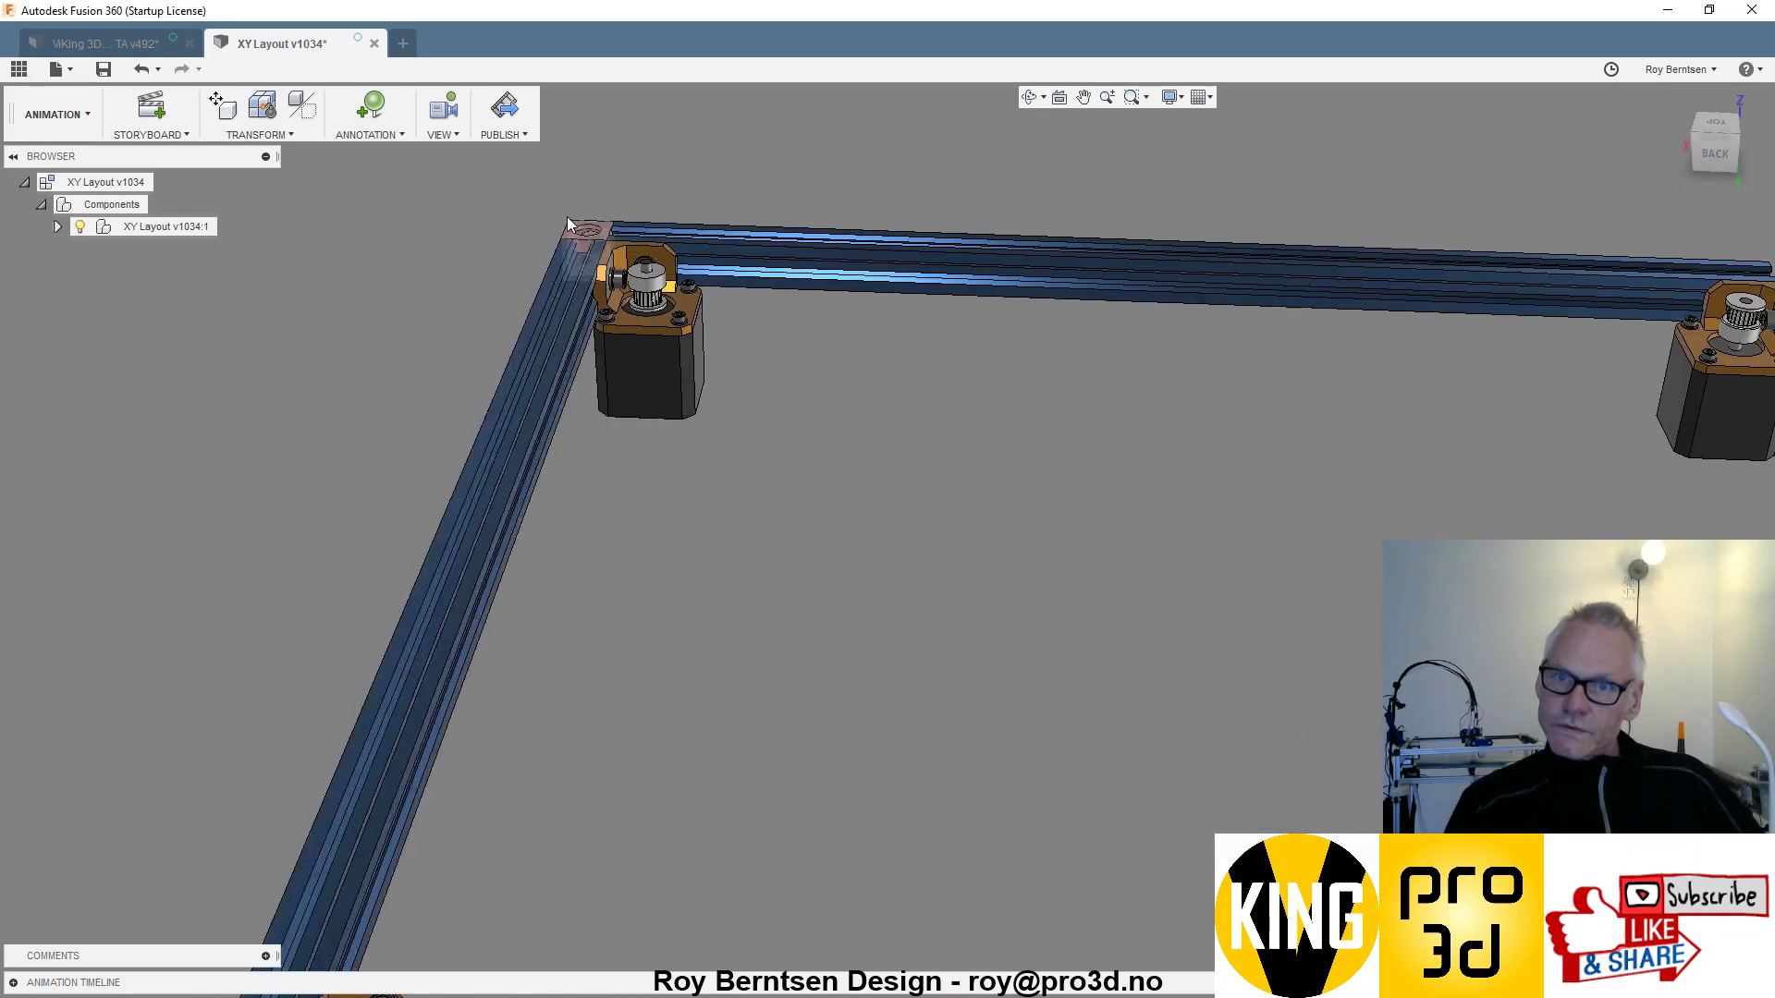
{"action": "scroll", "coordinate": [576, 215], "scroll_direction": "up", "scroll_amount": 5}
{"action": "left_click_drag", "start_coordinate": [994, 619], "coordinate": [889, 583]}
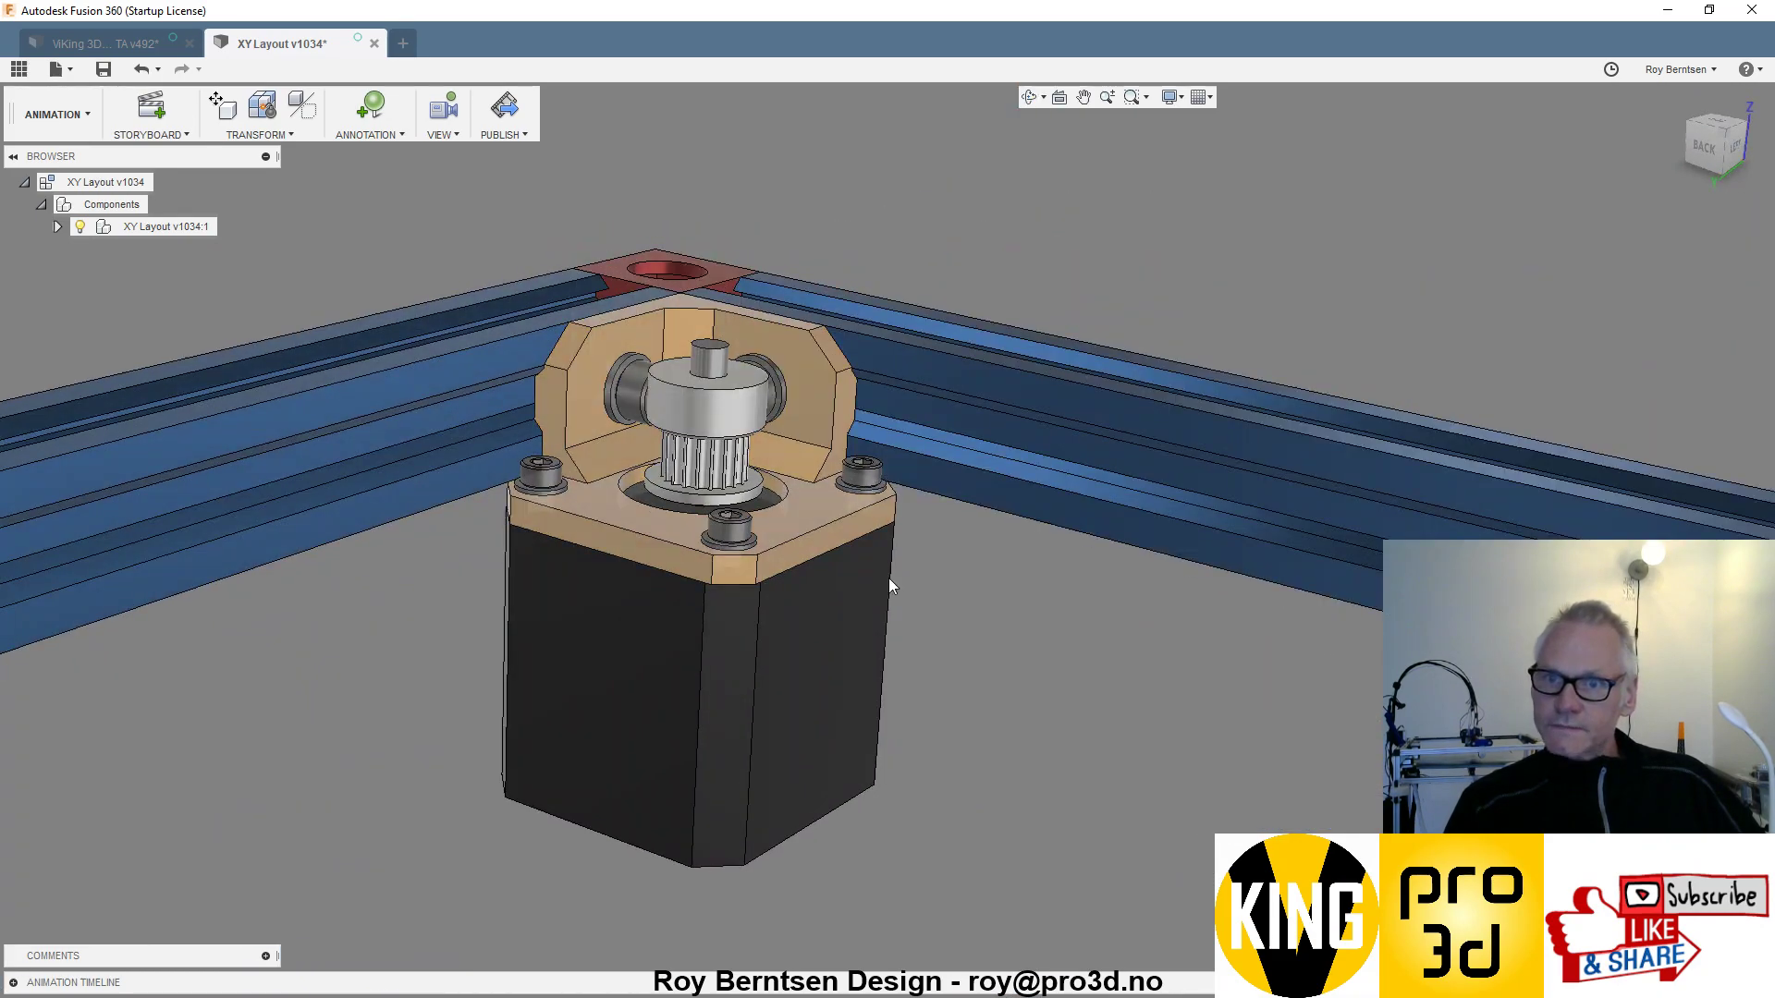
{"action": "scroll", "coordinate": [629, 535], "scroll_direction": "down", "scroll_amount": 3}
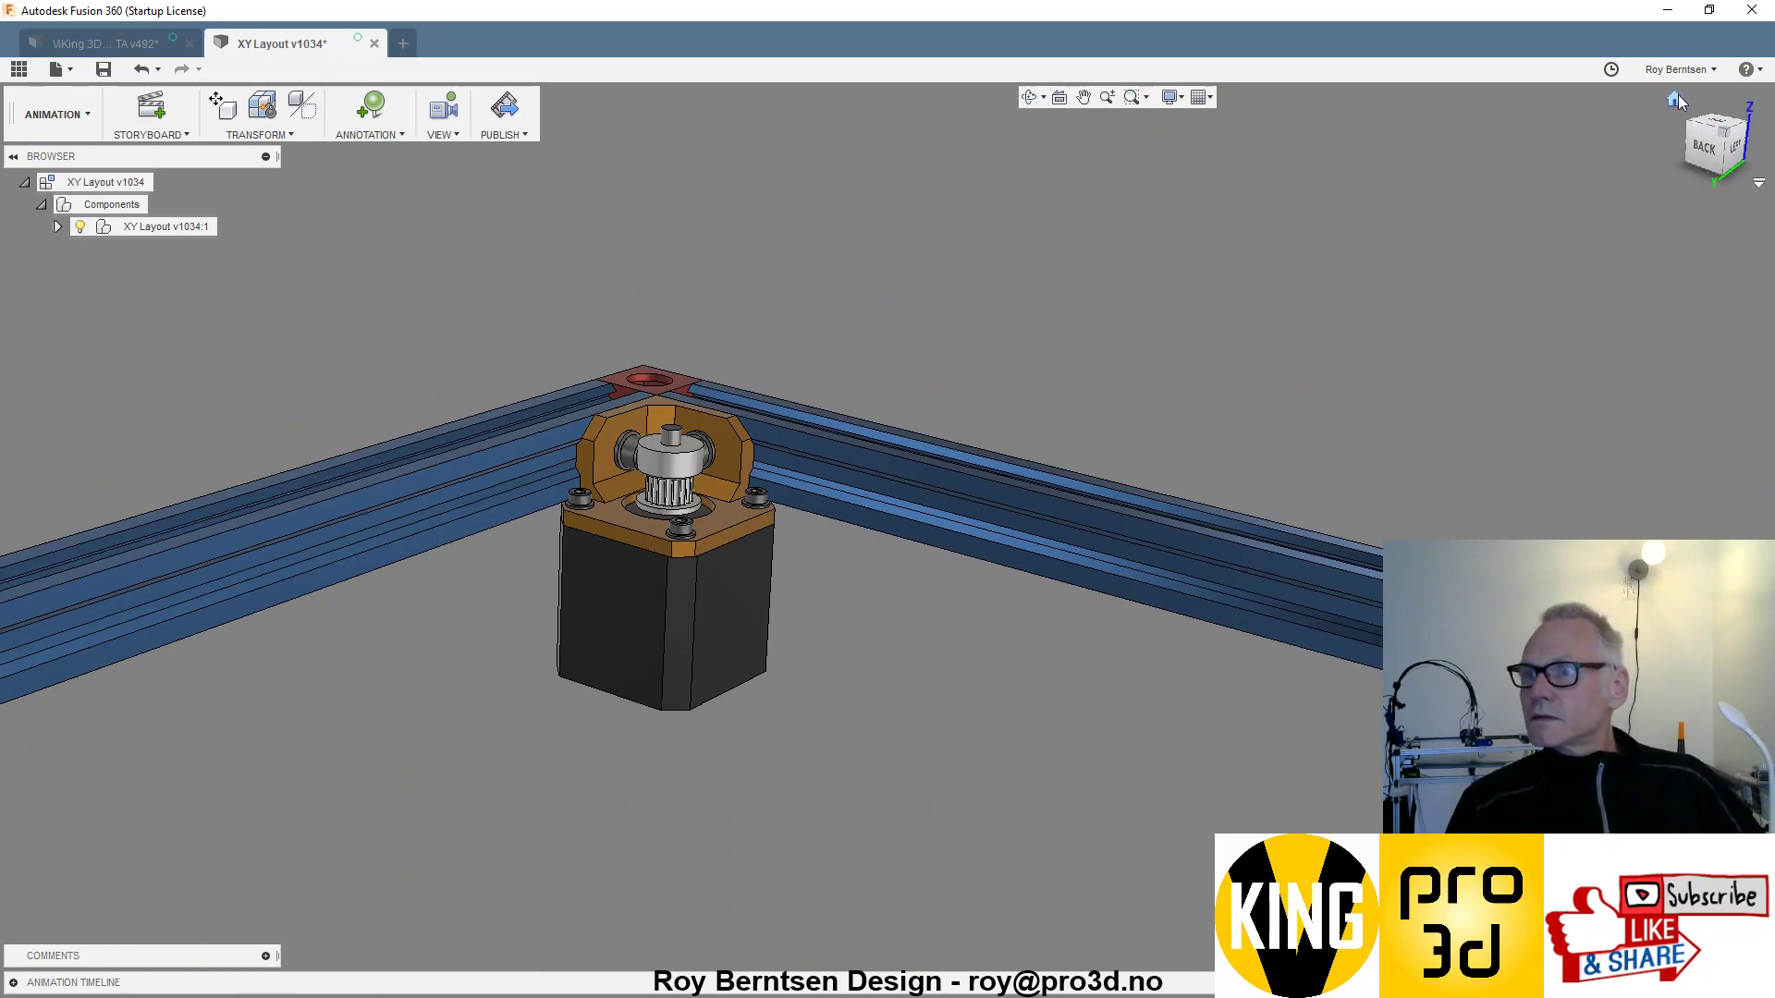
- Restore the two slot nuts behind the exploded idler pulley bracket to their home positions in the V-slot frame profiles
{"action": "left_click", "coordinate": [1676, 99]}
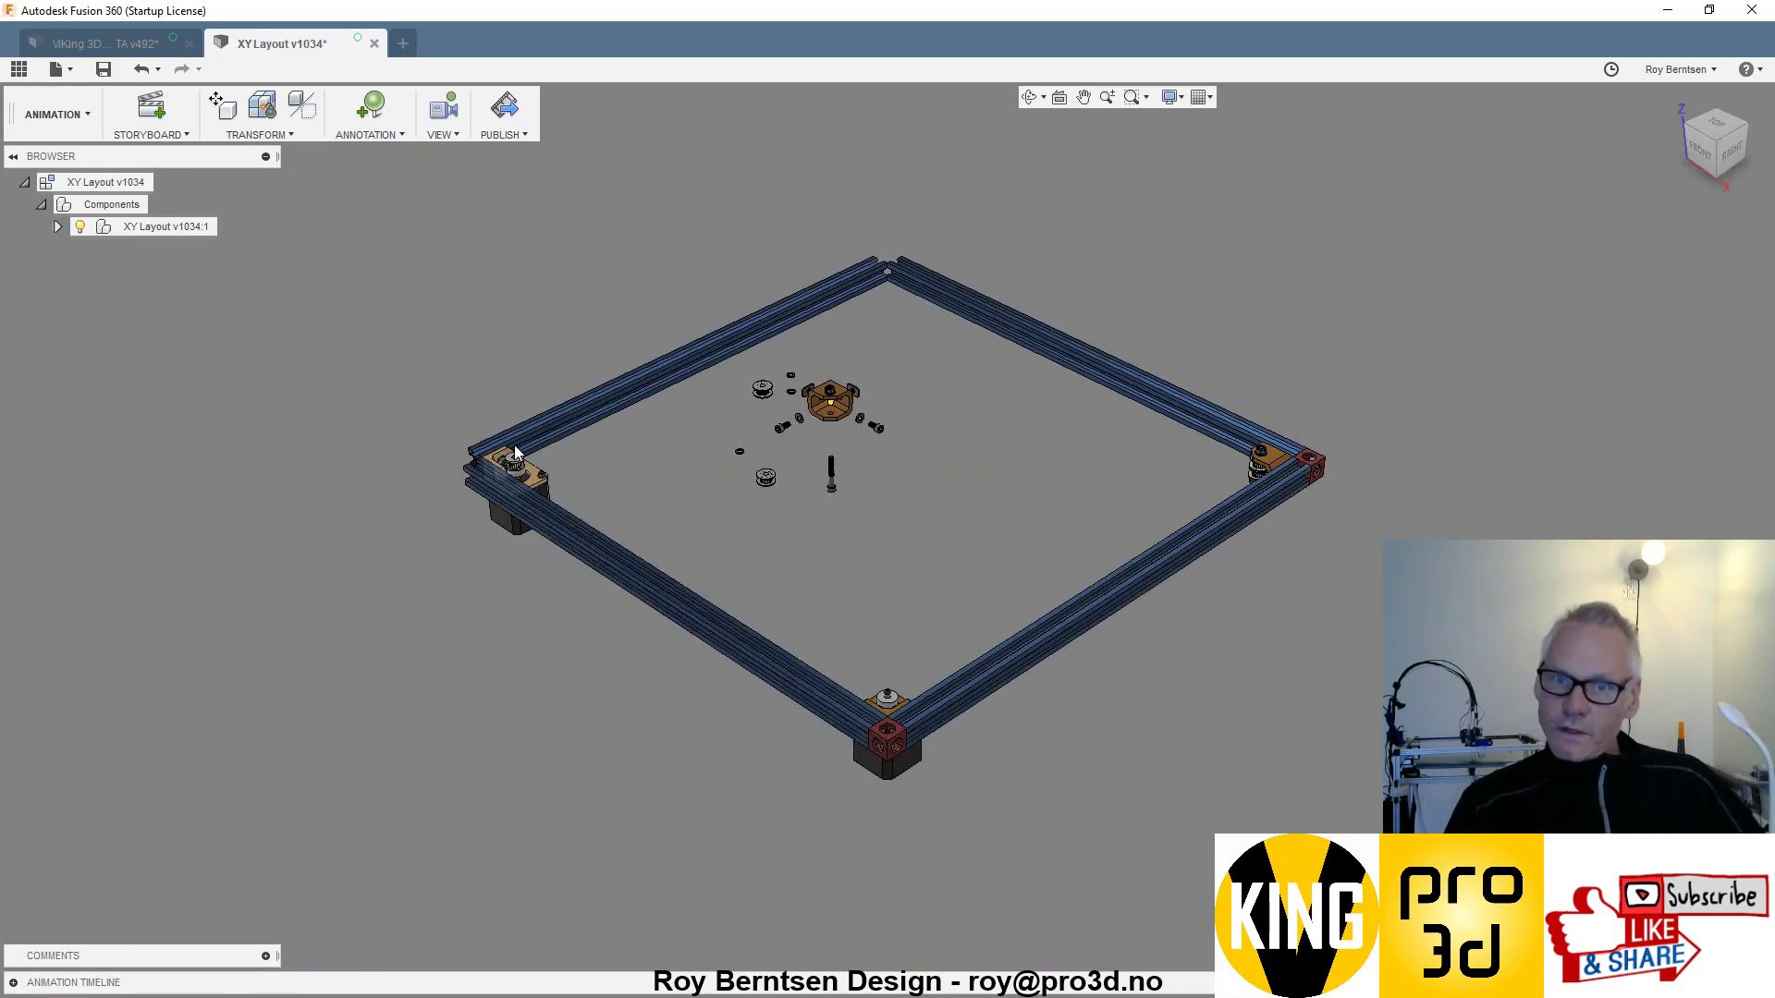
{"action": "scroll", "coordinate": [514, 448], "scroll_direction": "up", "scroll_amount": 3}
{"action": "scroll", "coordinate": [1089, 898], "scroll_direction": "down", "scroll_amount": 2}
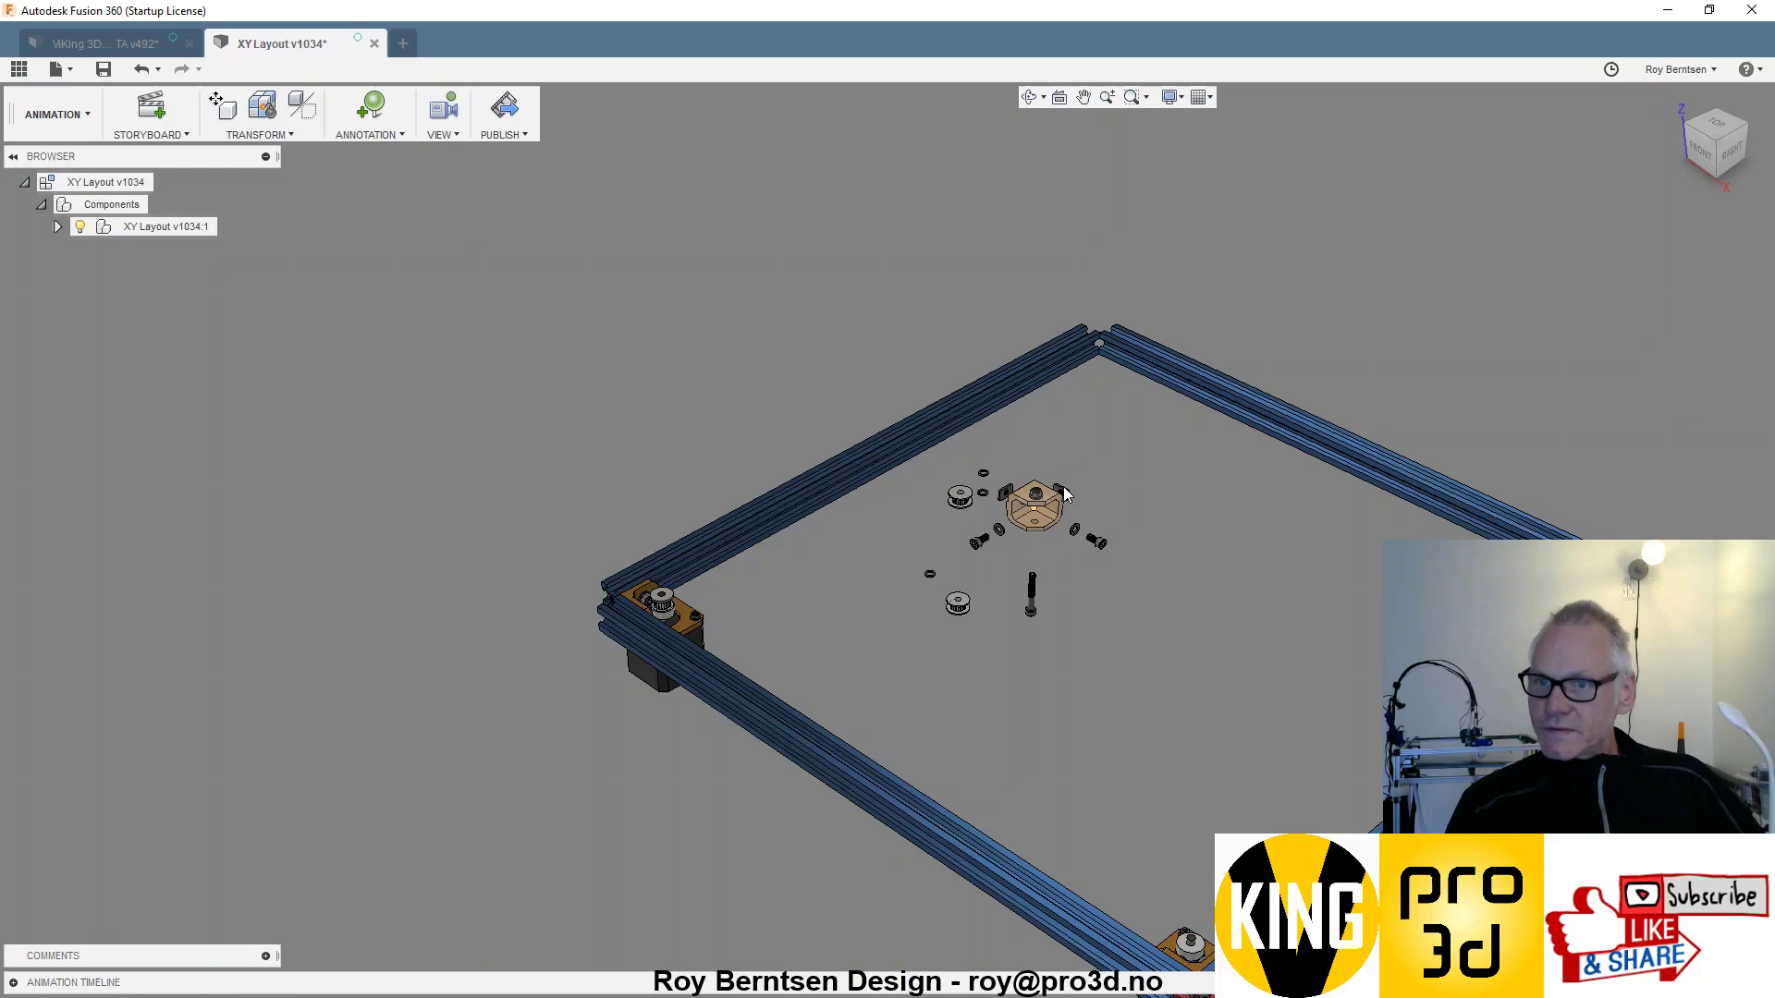
{"action": "scroll", "coordinate": [1058, 468], "scroll_direction": "up", "scroll_amount": 4}
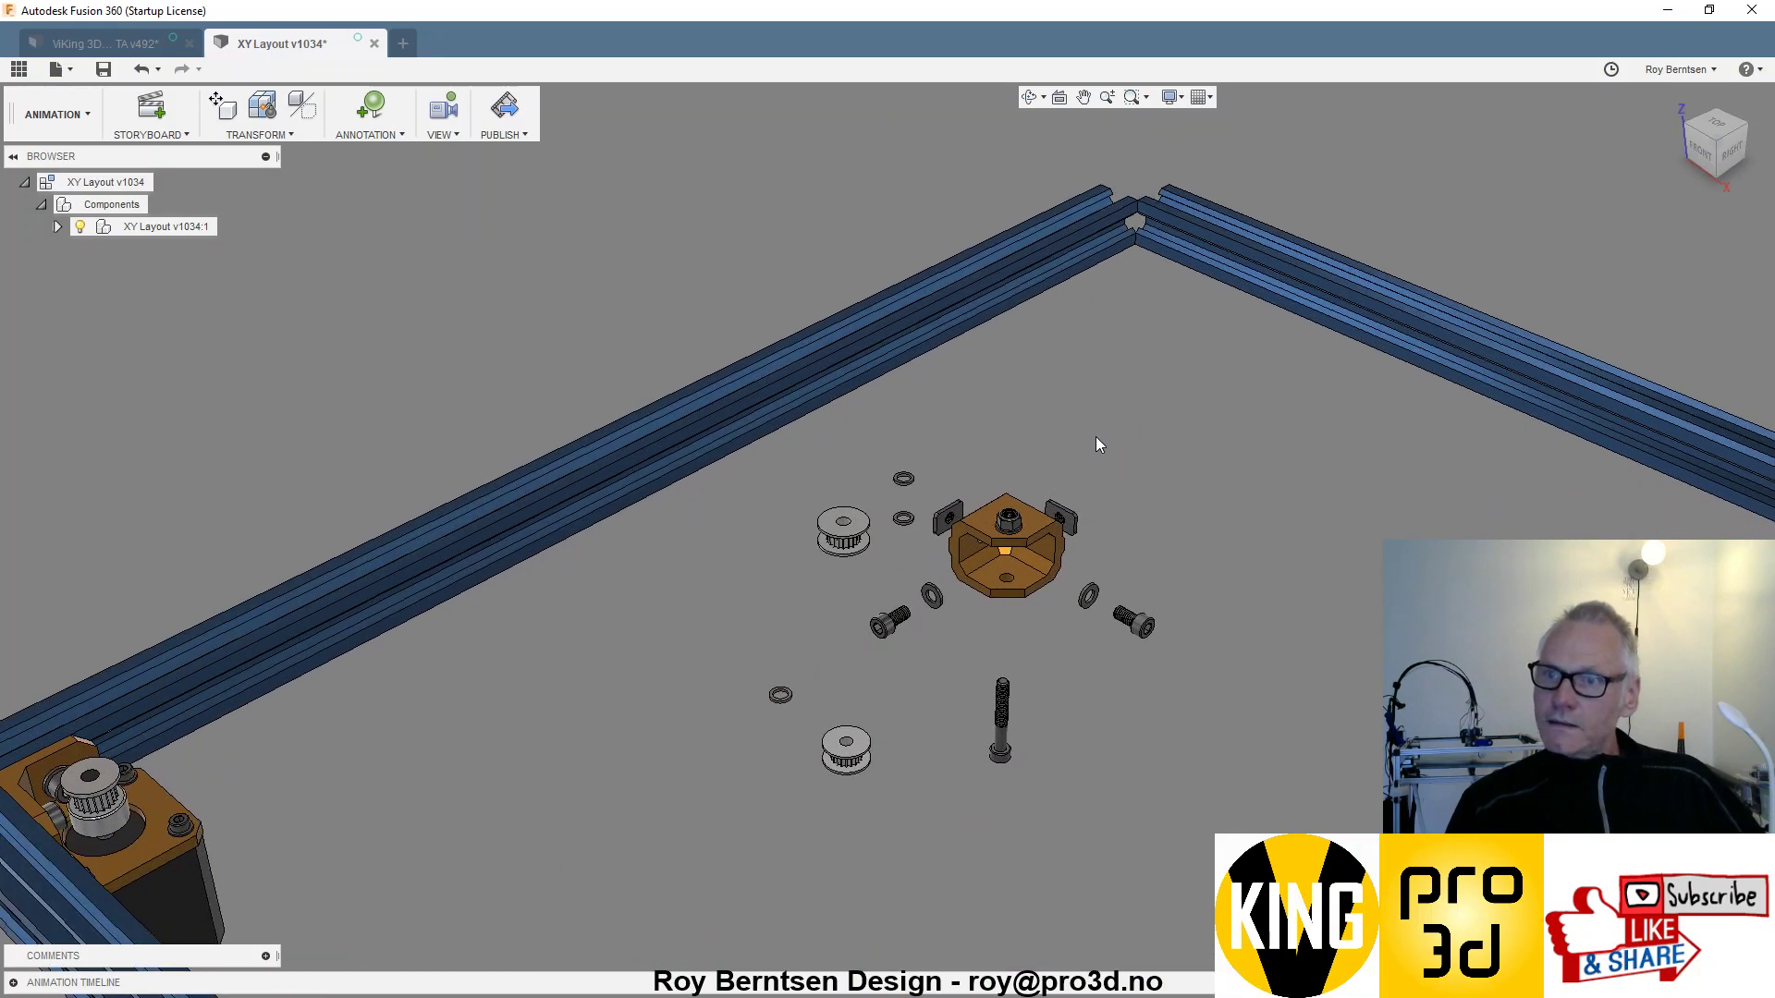
{"action": "scroll", "coordinate": [1114, 484], "scroll_direction": "up", "scroll_amount": 2}
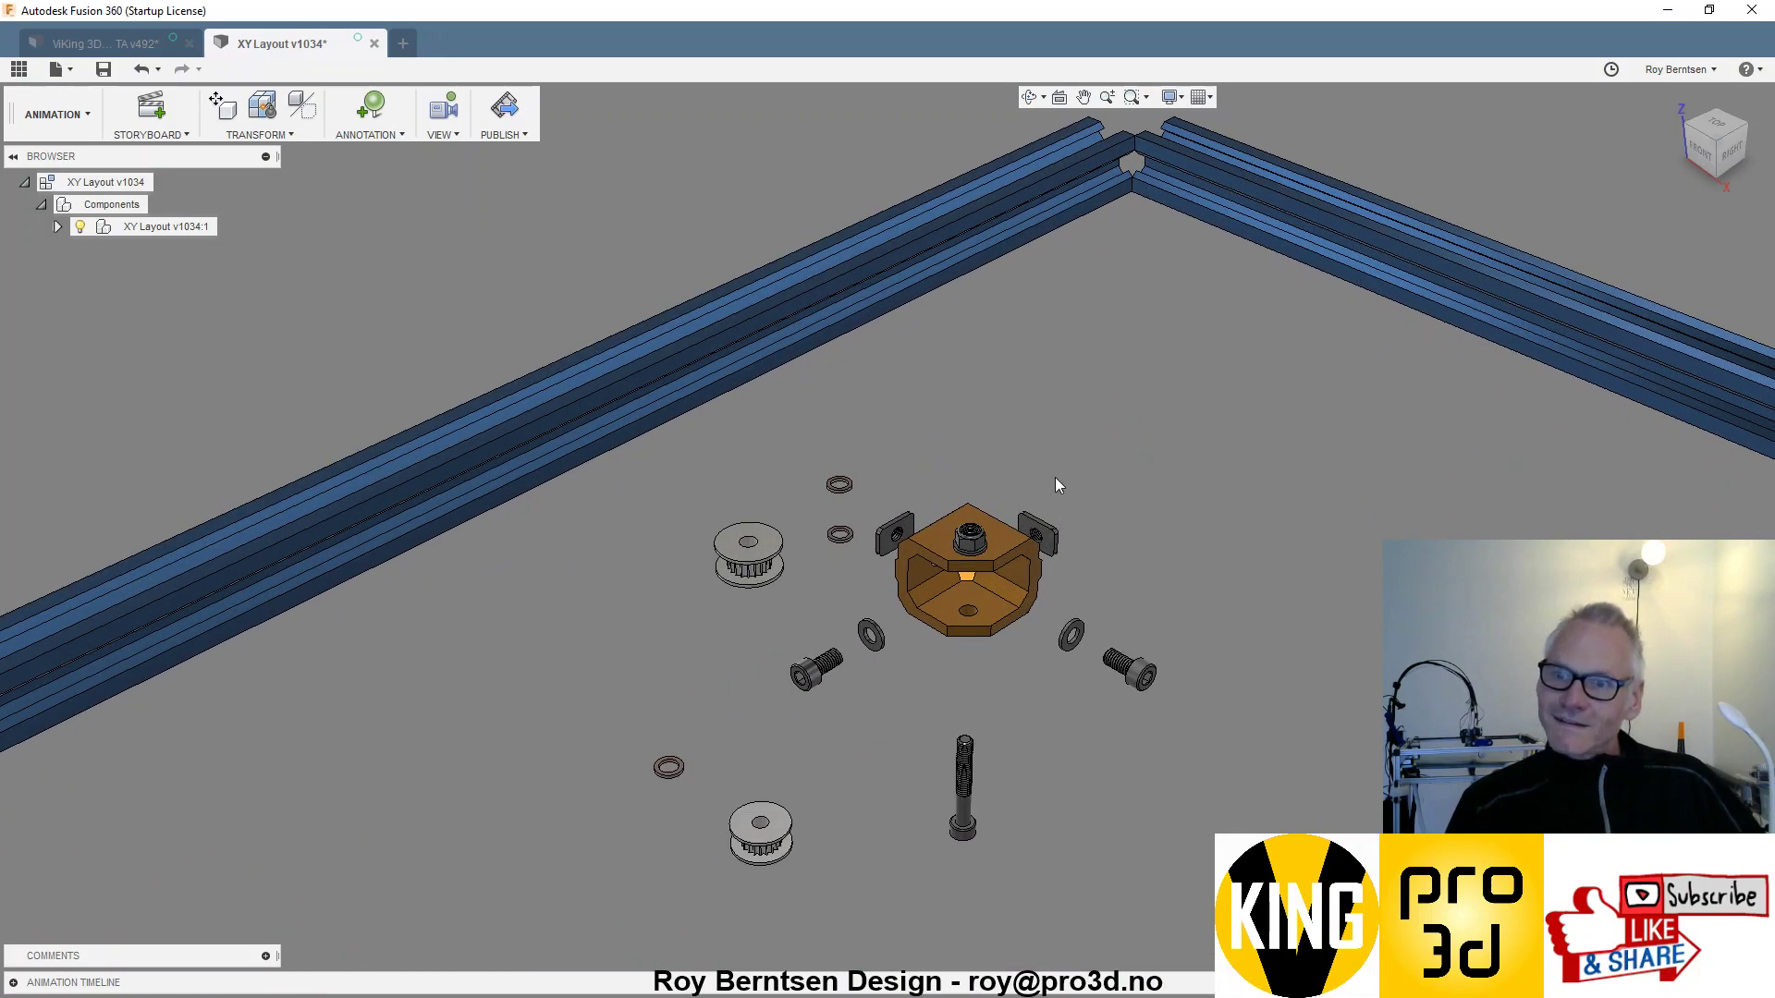
{"action": "left_click_drag", "start_coordinate": [1056, 479], "coordinate": [997, 465]}
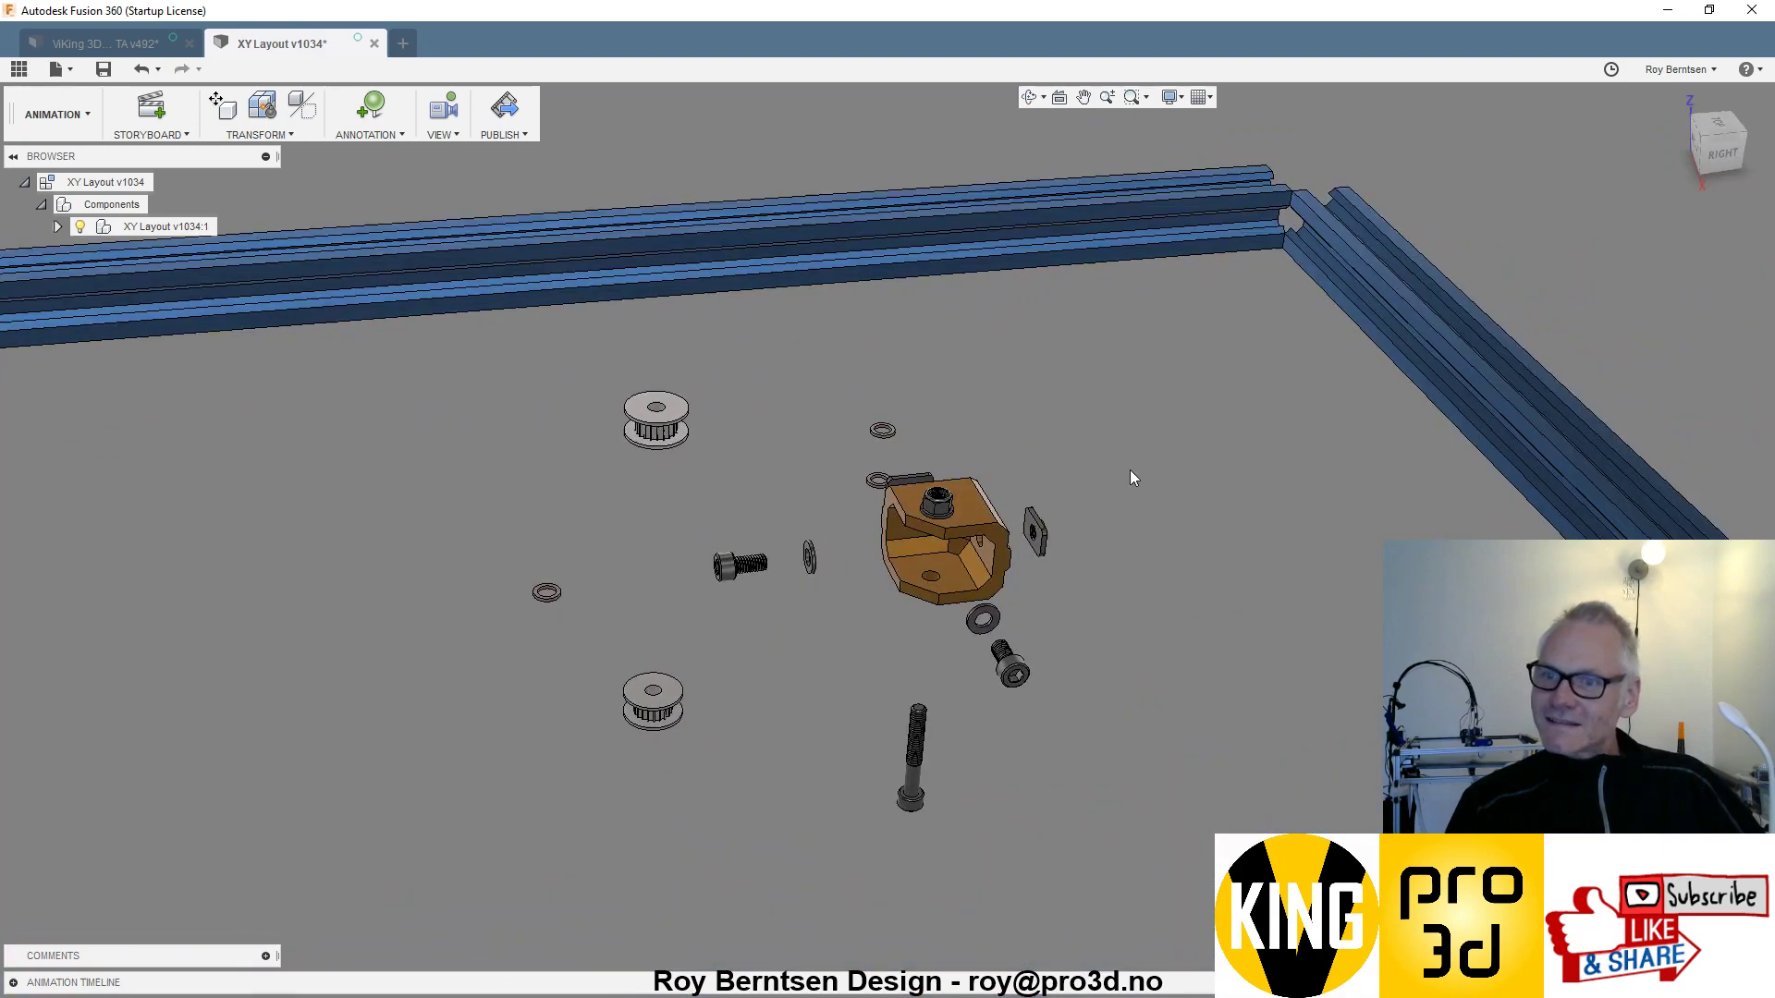
{"action": "left_click_drag", "start_coordinate": [1129, 470], "coordinate": [1002, 468]}
{"action": "scroll", "coordinate": [1110, 470], "scroll_direction": "up", "scroll_amount": 2}
{"action": "scroll", "coordinate": [1107, 466], "scroll_direction": "up", "scroll_amount": 2}
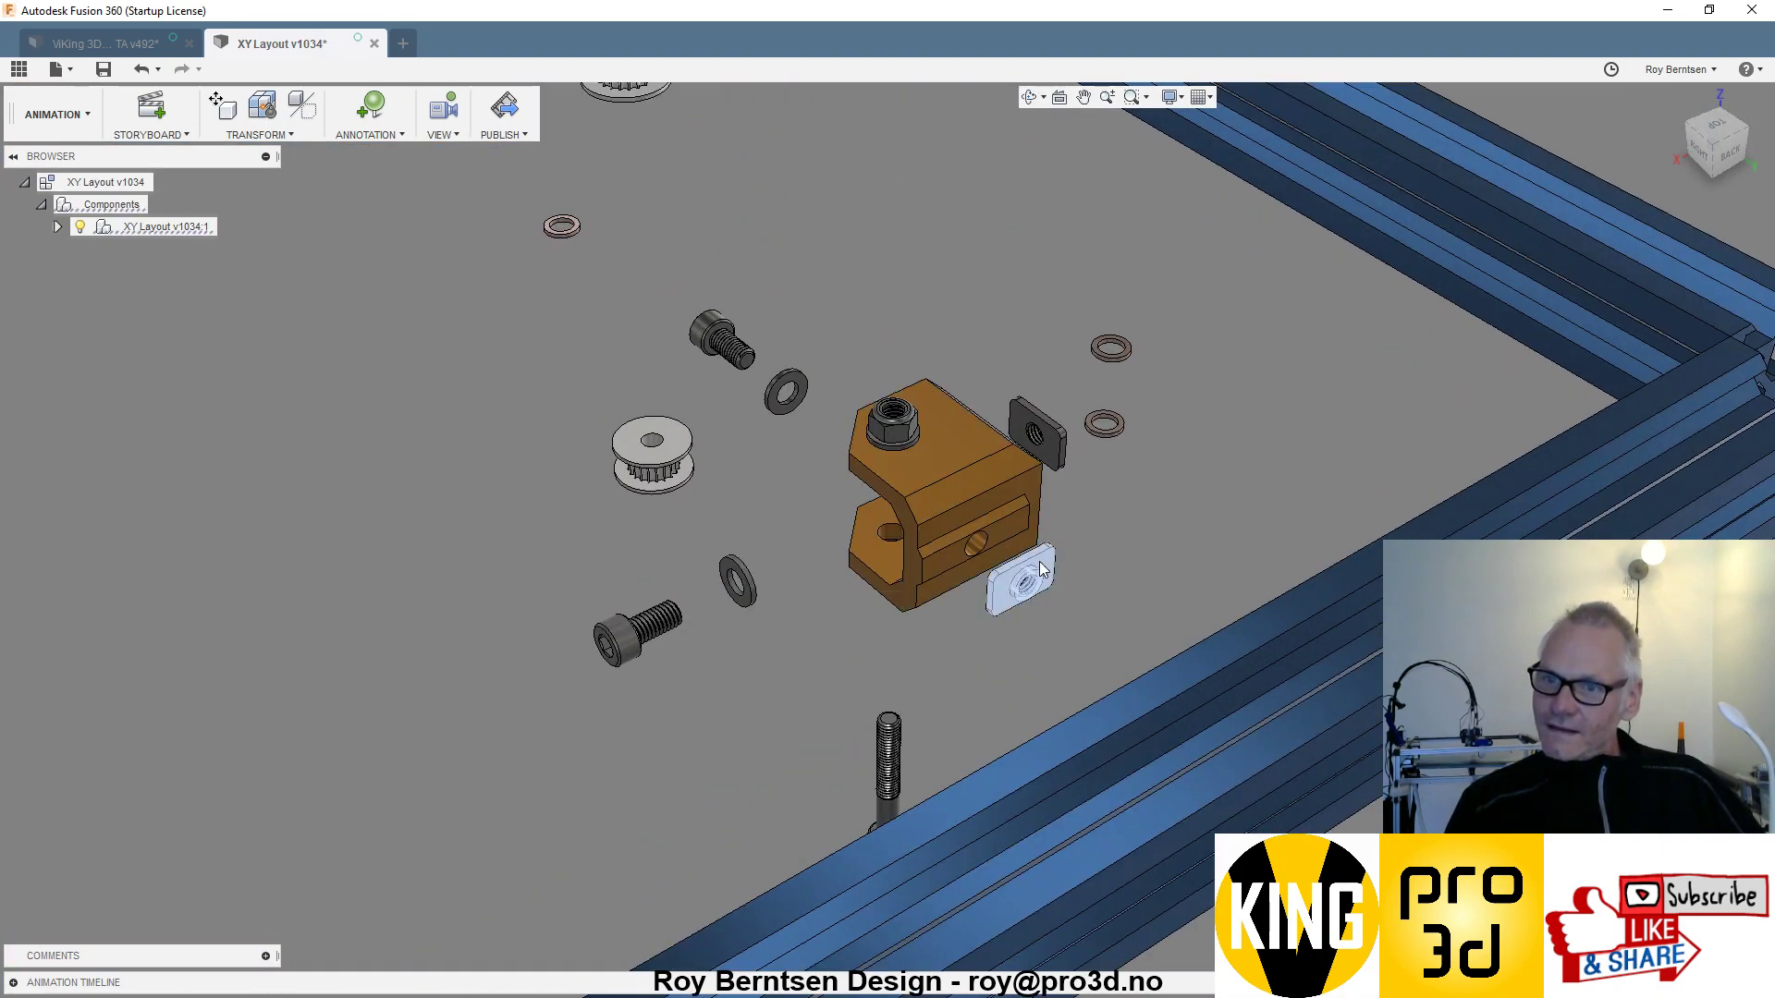
{"action": "left_click", "coordinate": [1052, 566]}
{"action": "left_click", "coordinate": [1063, 447], "text": "ctrl"}
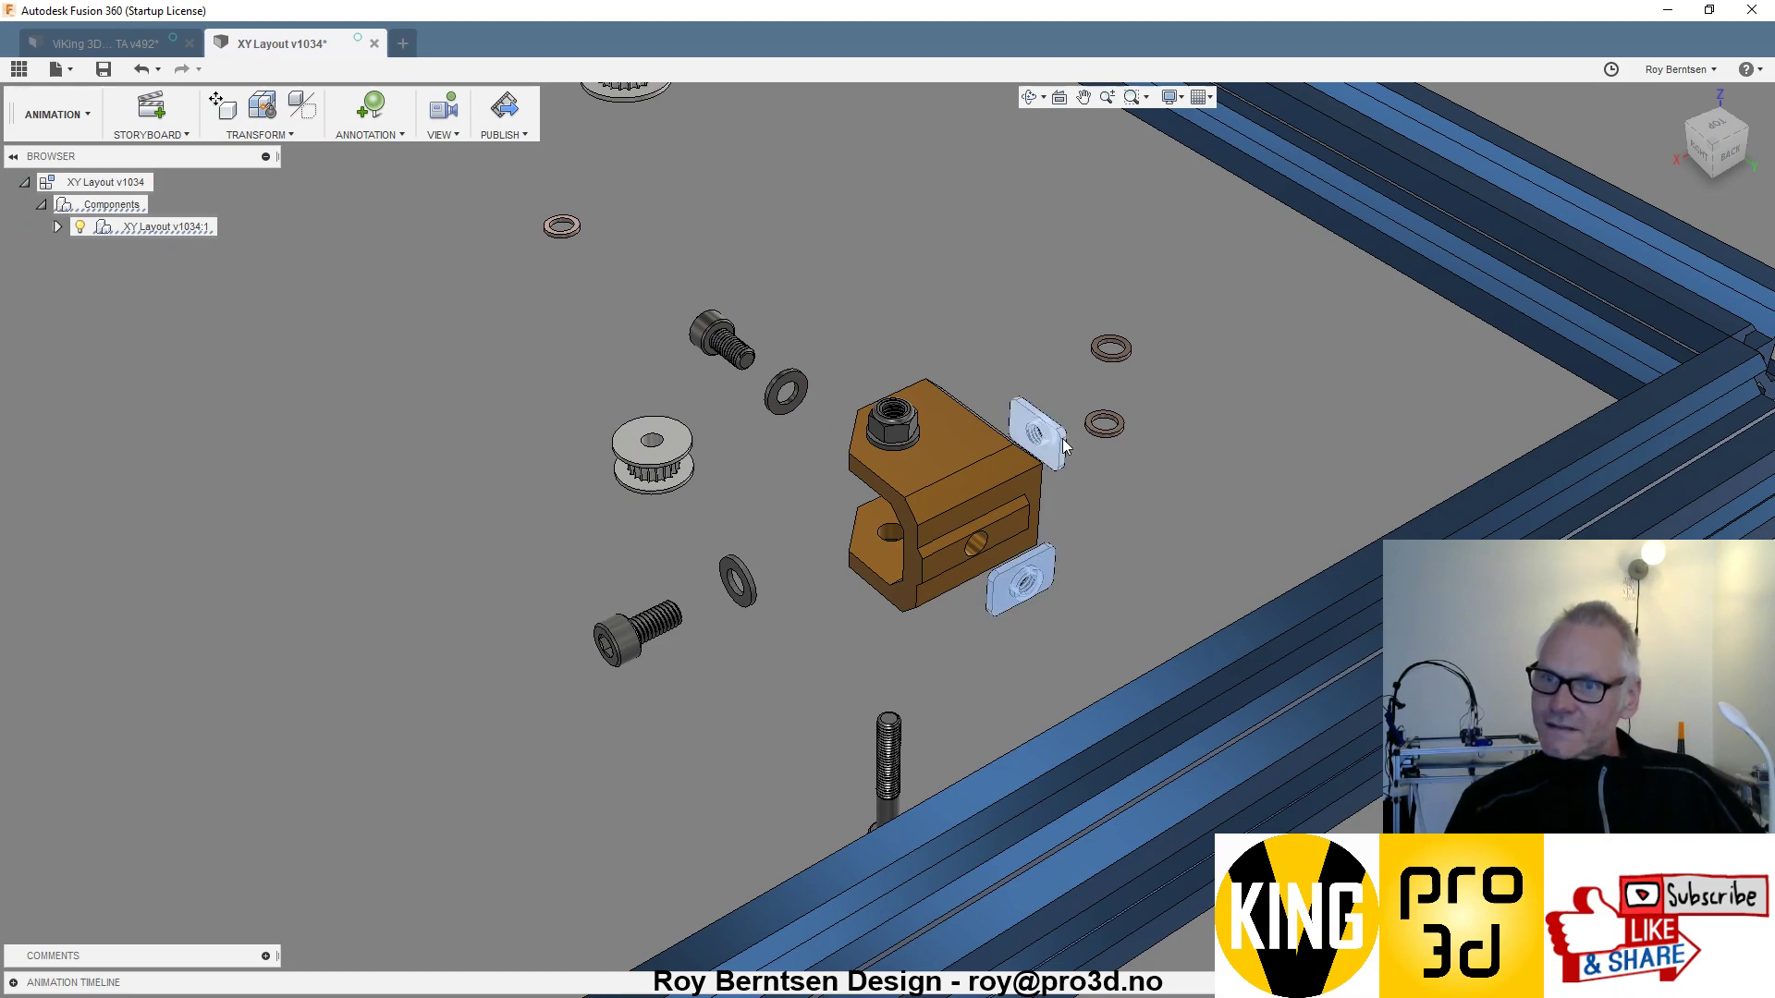
{"action": "right_click", "coordinate": [1063, 446]}
{"action": "left_click", "coordinate": [1039, 551]}
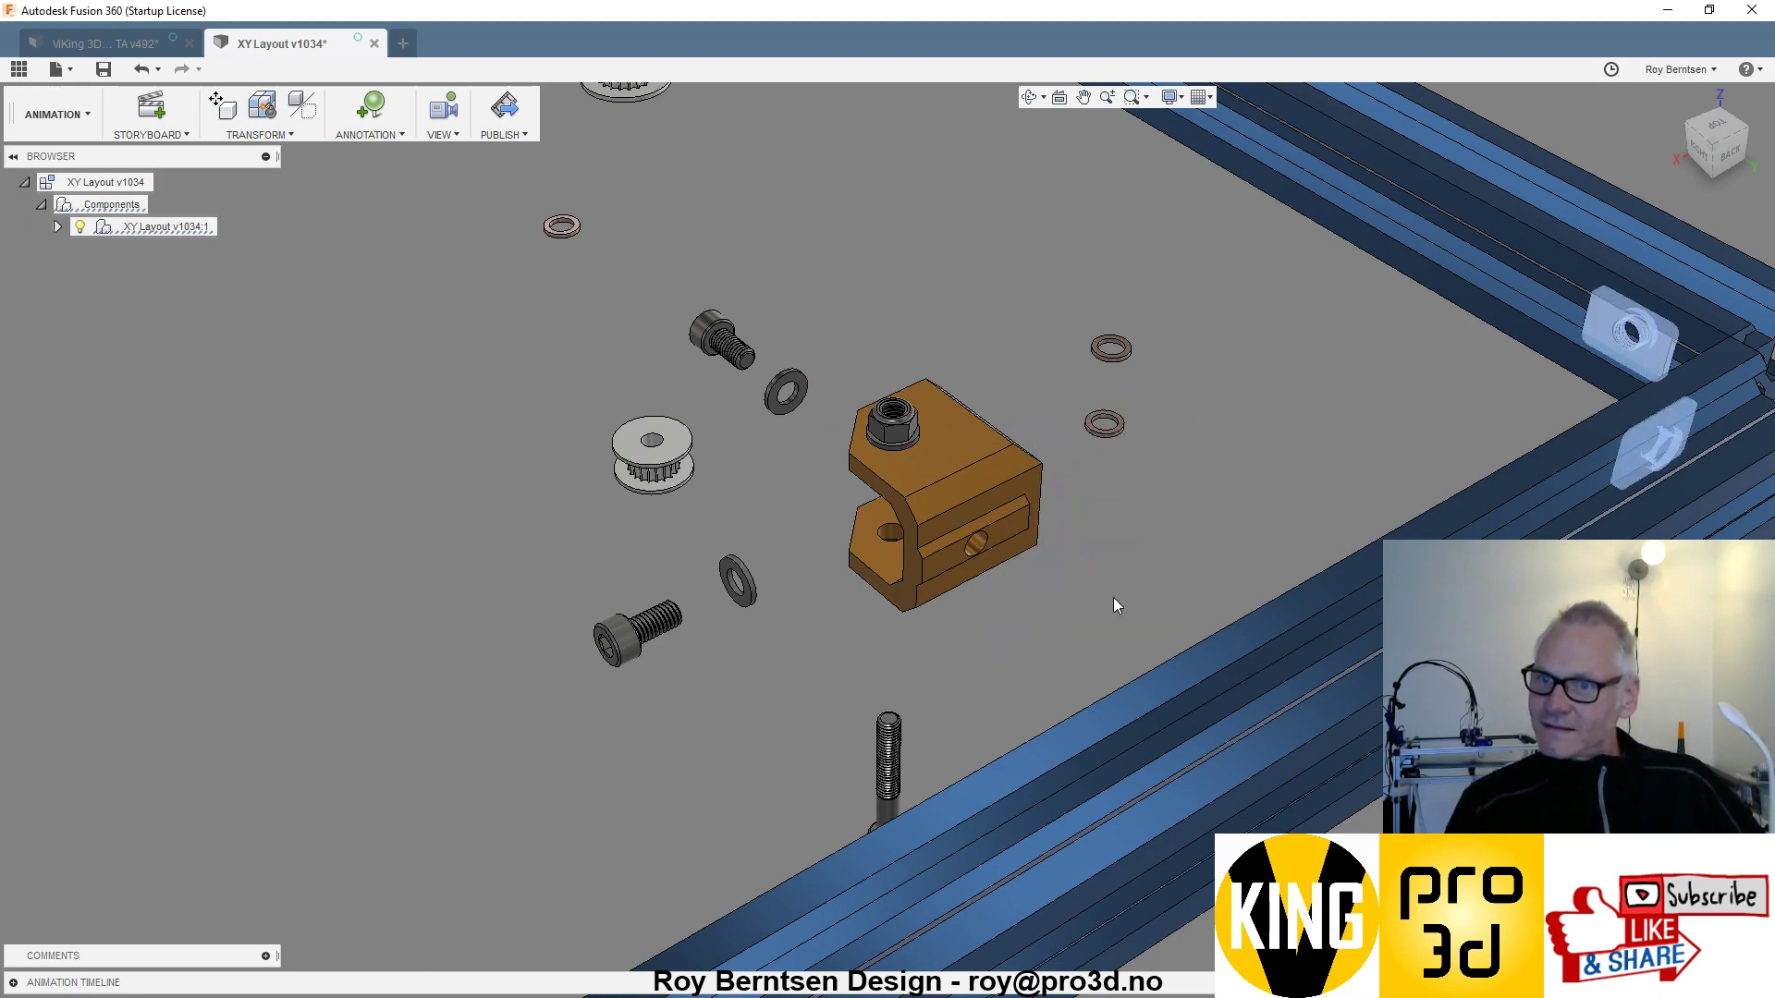
- Restore the idler pulley corner bracket to its home position in the V-slot frame corner
{"action": "left_click", "coordinate": [976, 484]}
{"action": "right_click", "coordinate": [976, 482]}
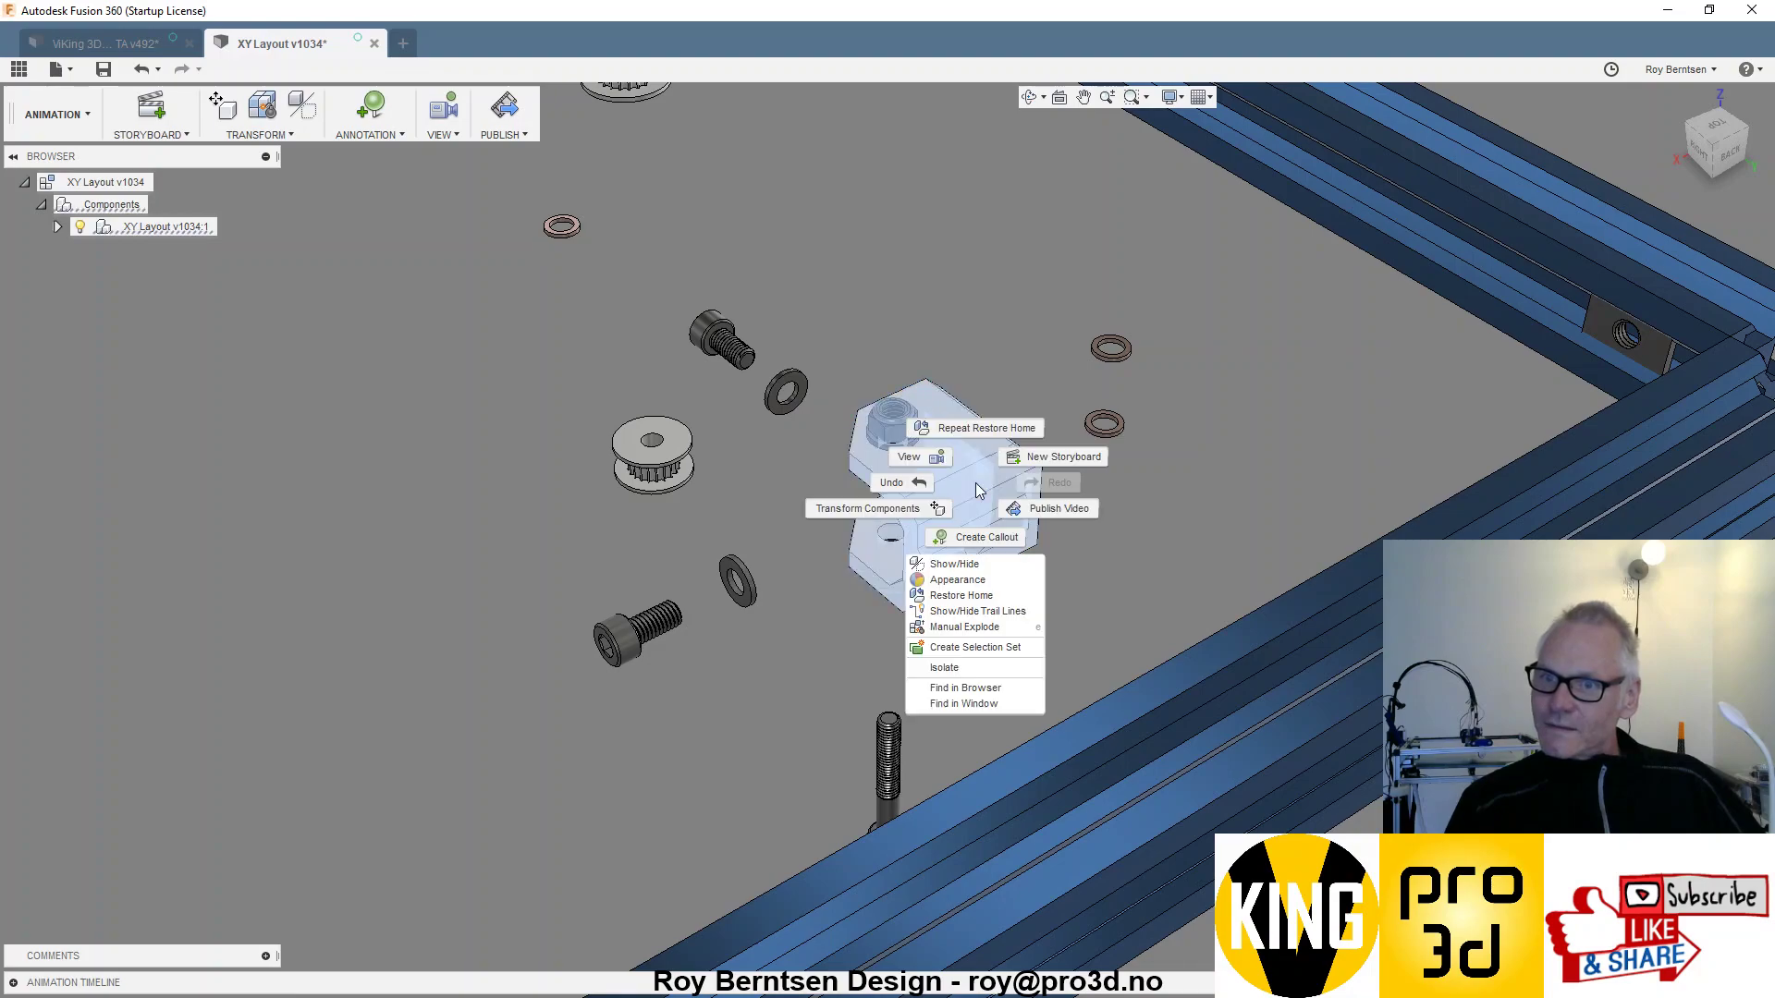
{"action": "left_click", "coordinate": [985, 596]}
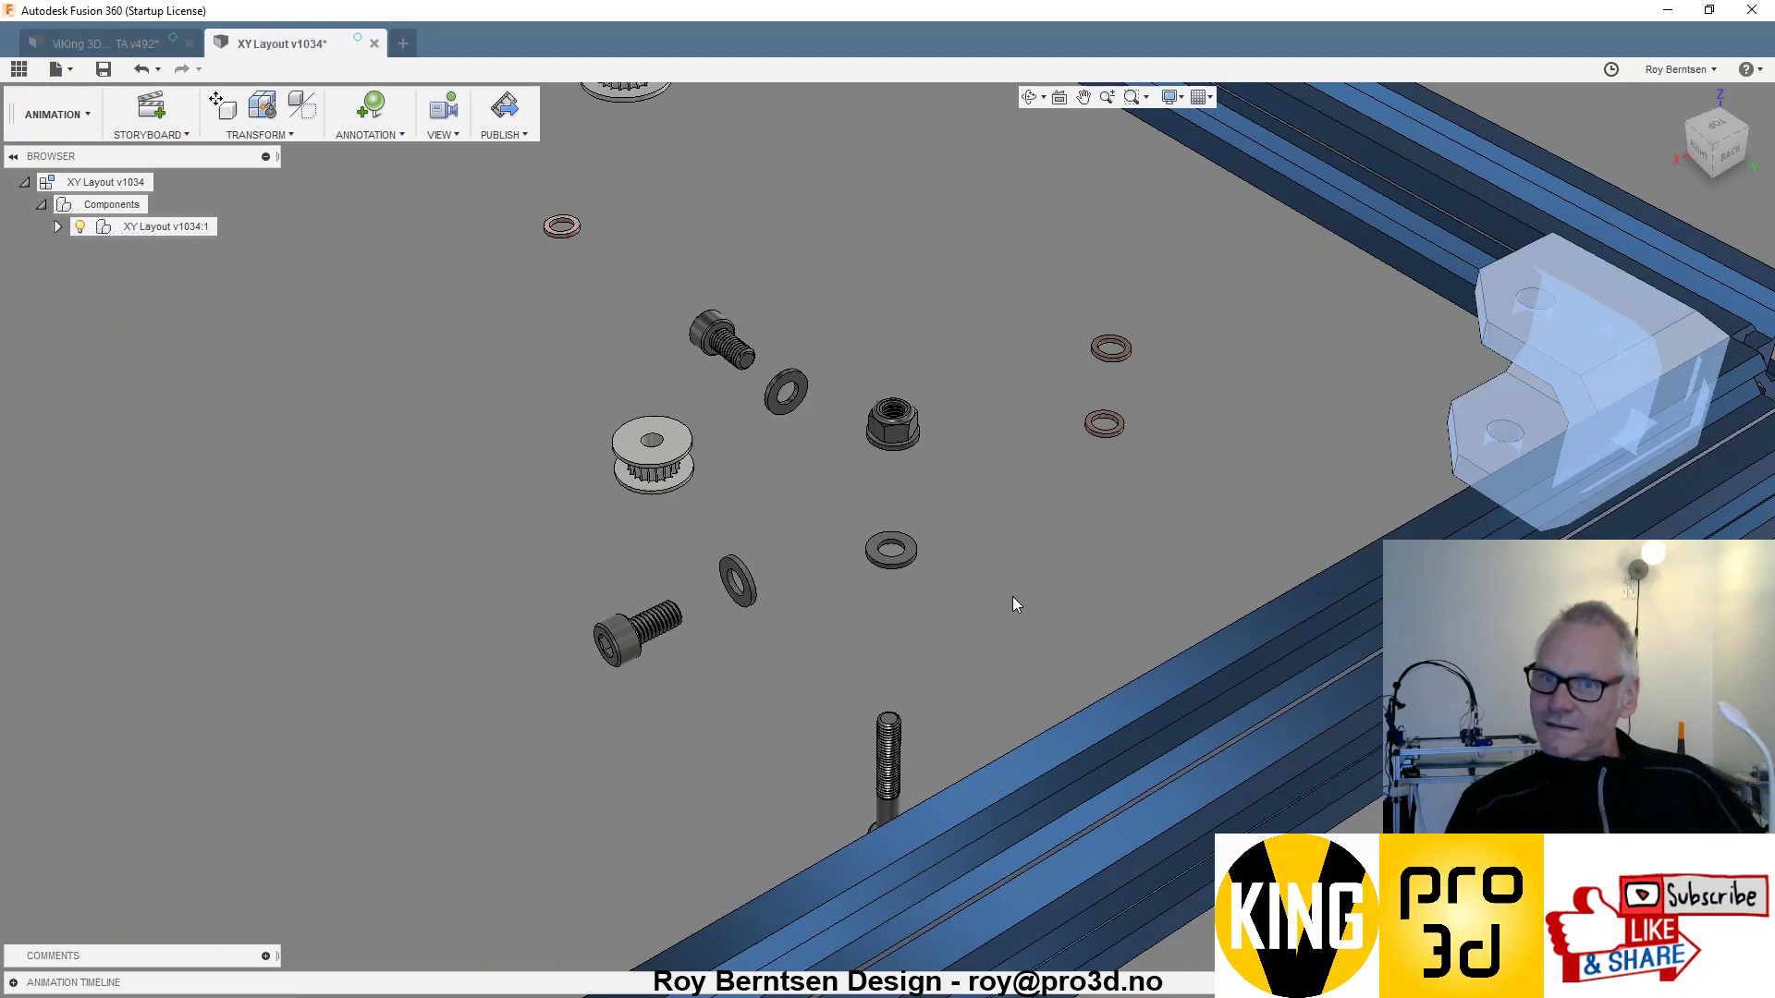
- Restore the two short cap screws and their washers to their home positions in the idler corner bracket
{"action": "left_click", "coordinate": [788, 388]}
{"action": "left_click", "coordinate": [745, 583], "text": "ctrl"}
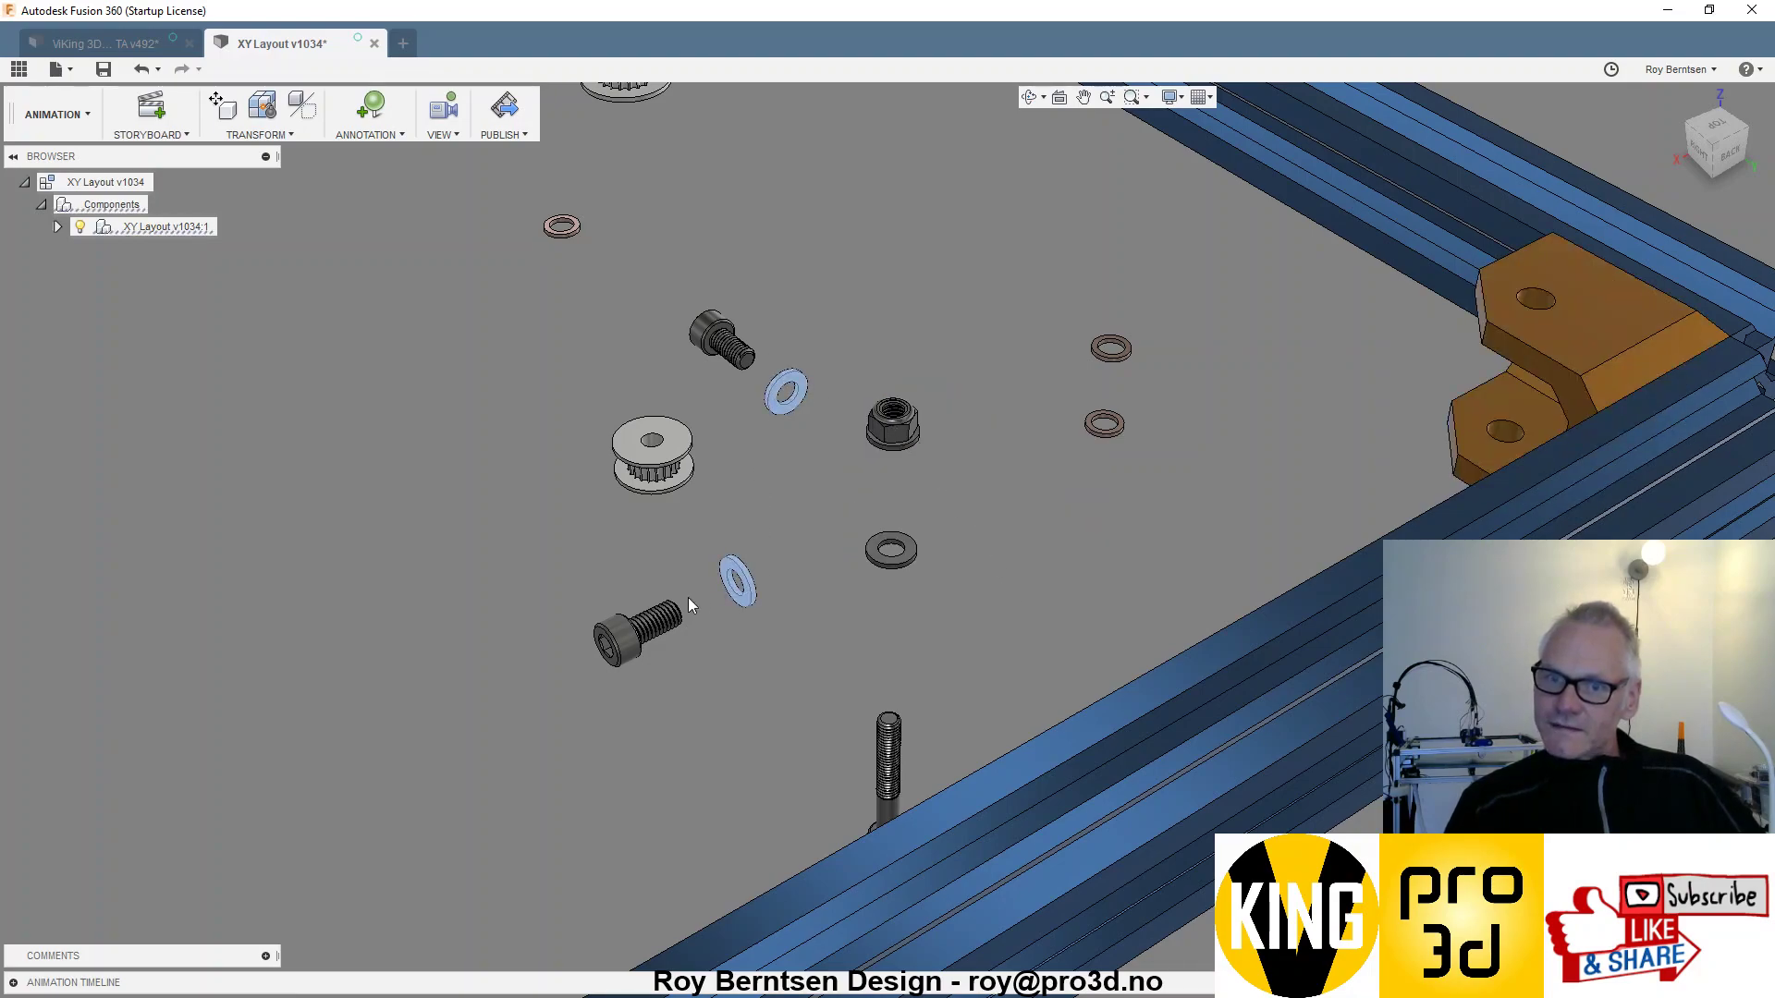
{"action": "left_click", "coordinate": [662, 619], "text": "ctrl"}
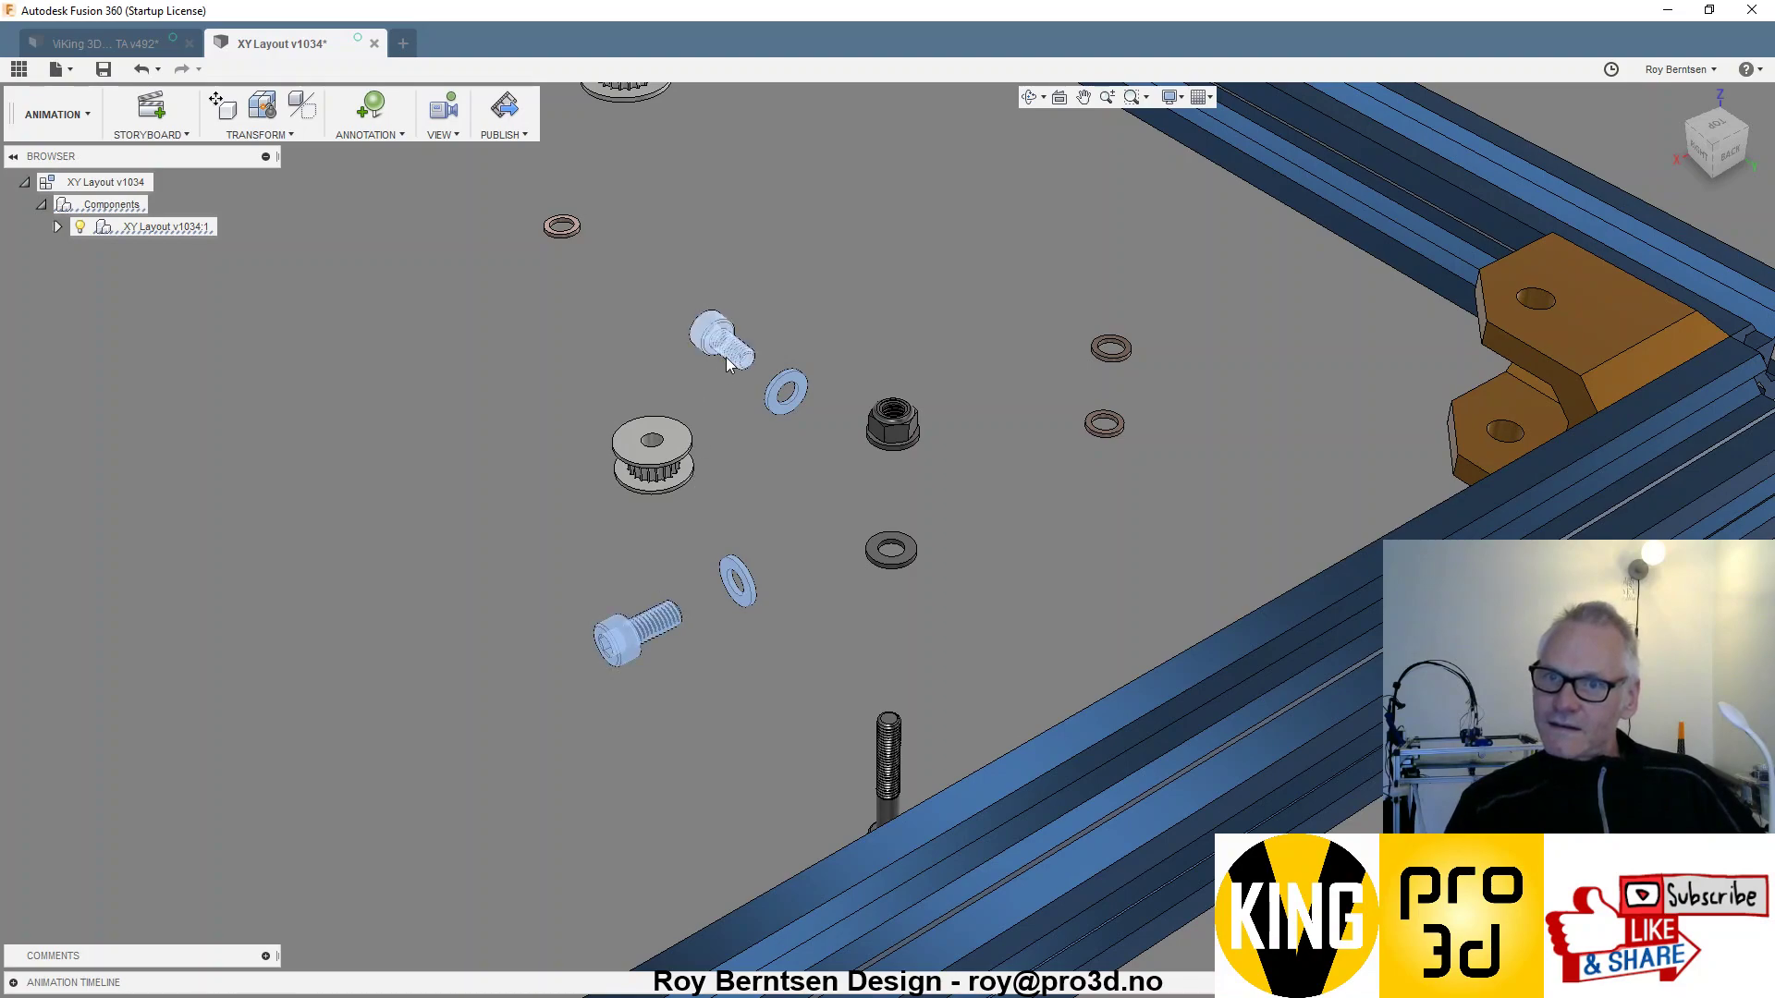
{"action": "right_click", "coordinate": [727, 363]}
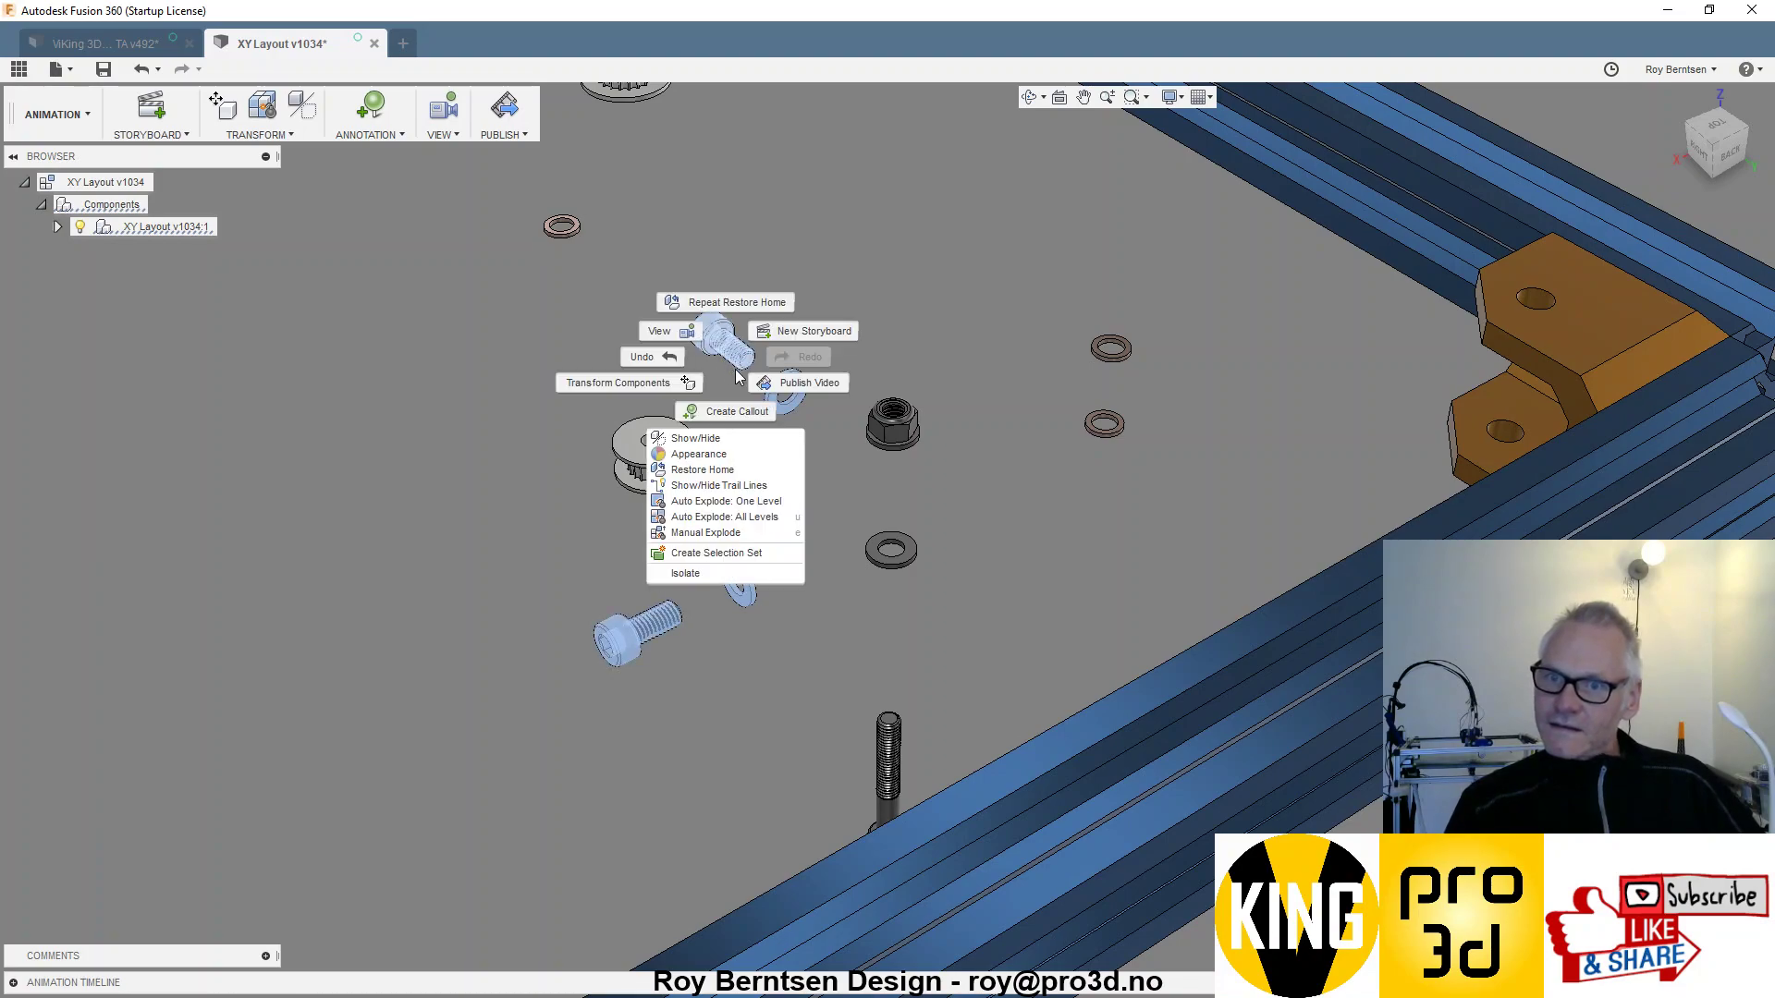
{"action": "left_click", "coordinate": [726, 462]}
{"action": "left_click", "coordinate": [1058, 535]}
- Restore the lower of the two thin copper-coloured washers beside the flange nut to its home position on the idler bracket's lower arm
{"action": "left_click_drag", "start_coordinate": [1057, 535], "coordinate": [1068, 573]}
{"action": "scroll", "coordinate": [1068, 573], "scroll_direction": "down", "scroll_amount": 2}
{"action": "scroll", "coordinate": [1026, 634], "scroll_direction": "up", "scroll_amount": 1}
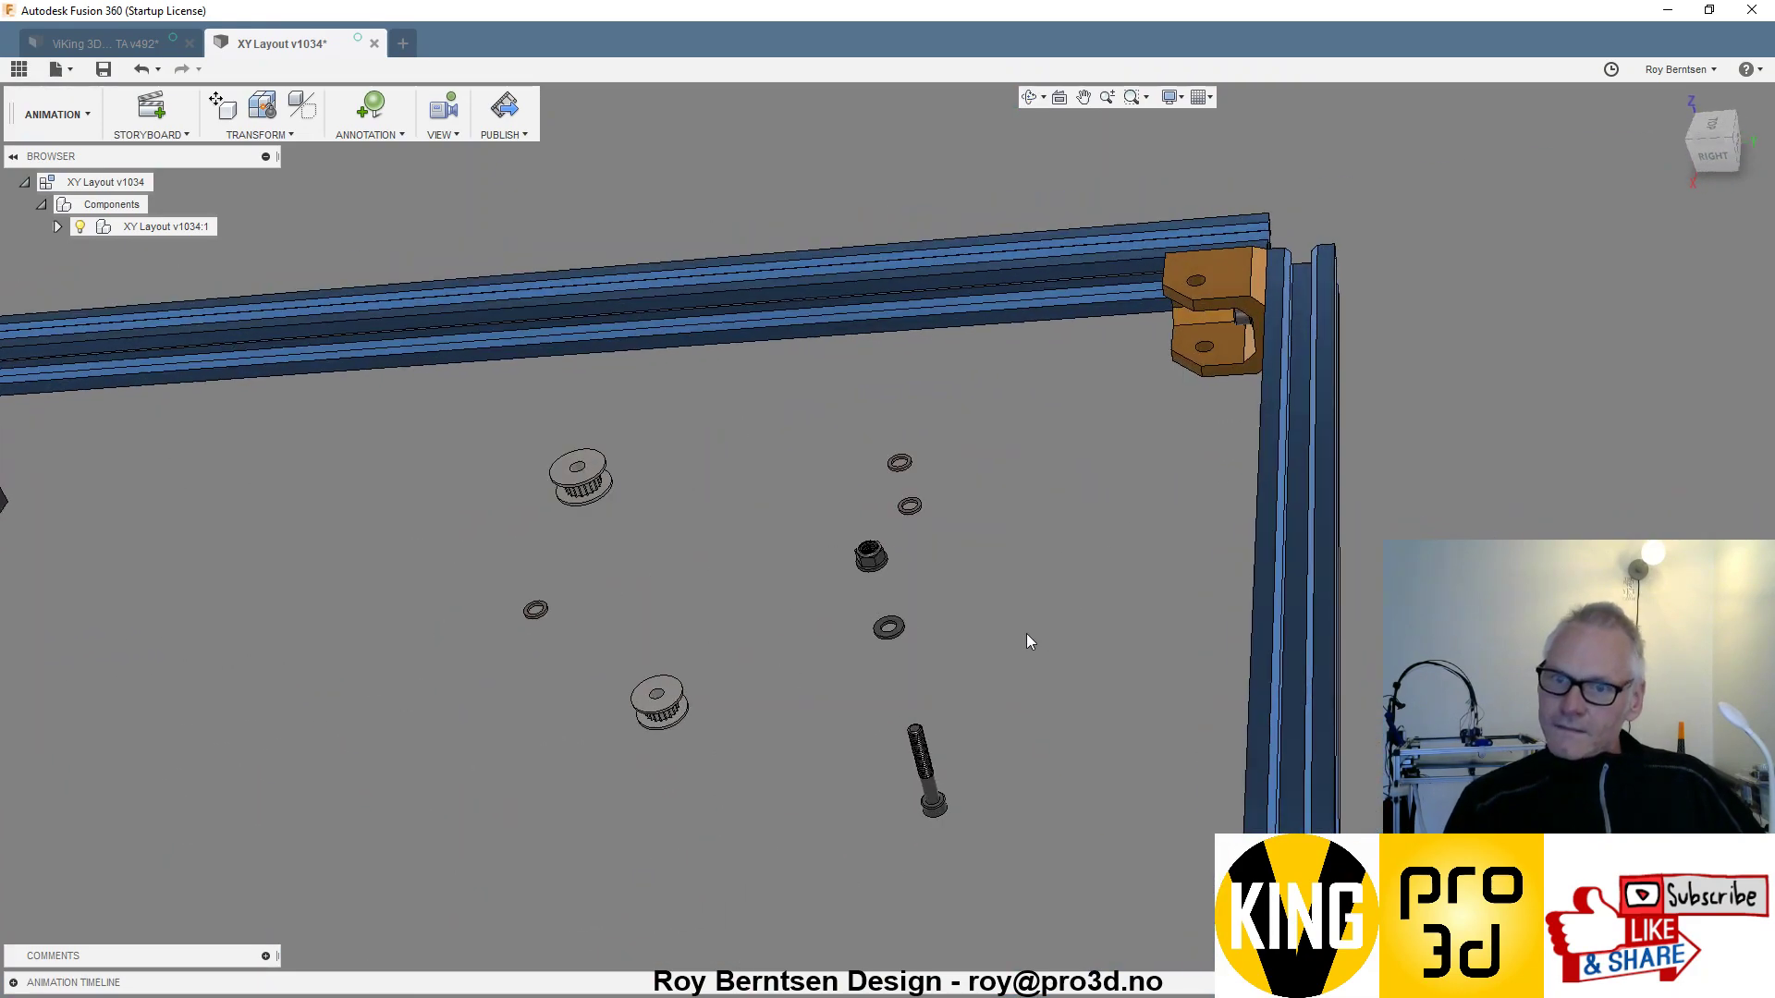
{"action": "scroll", "coordinate": [959, 477], "scroll_direction": "up", "scroll_amount": 4}
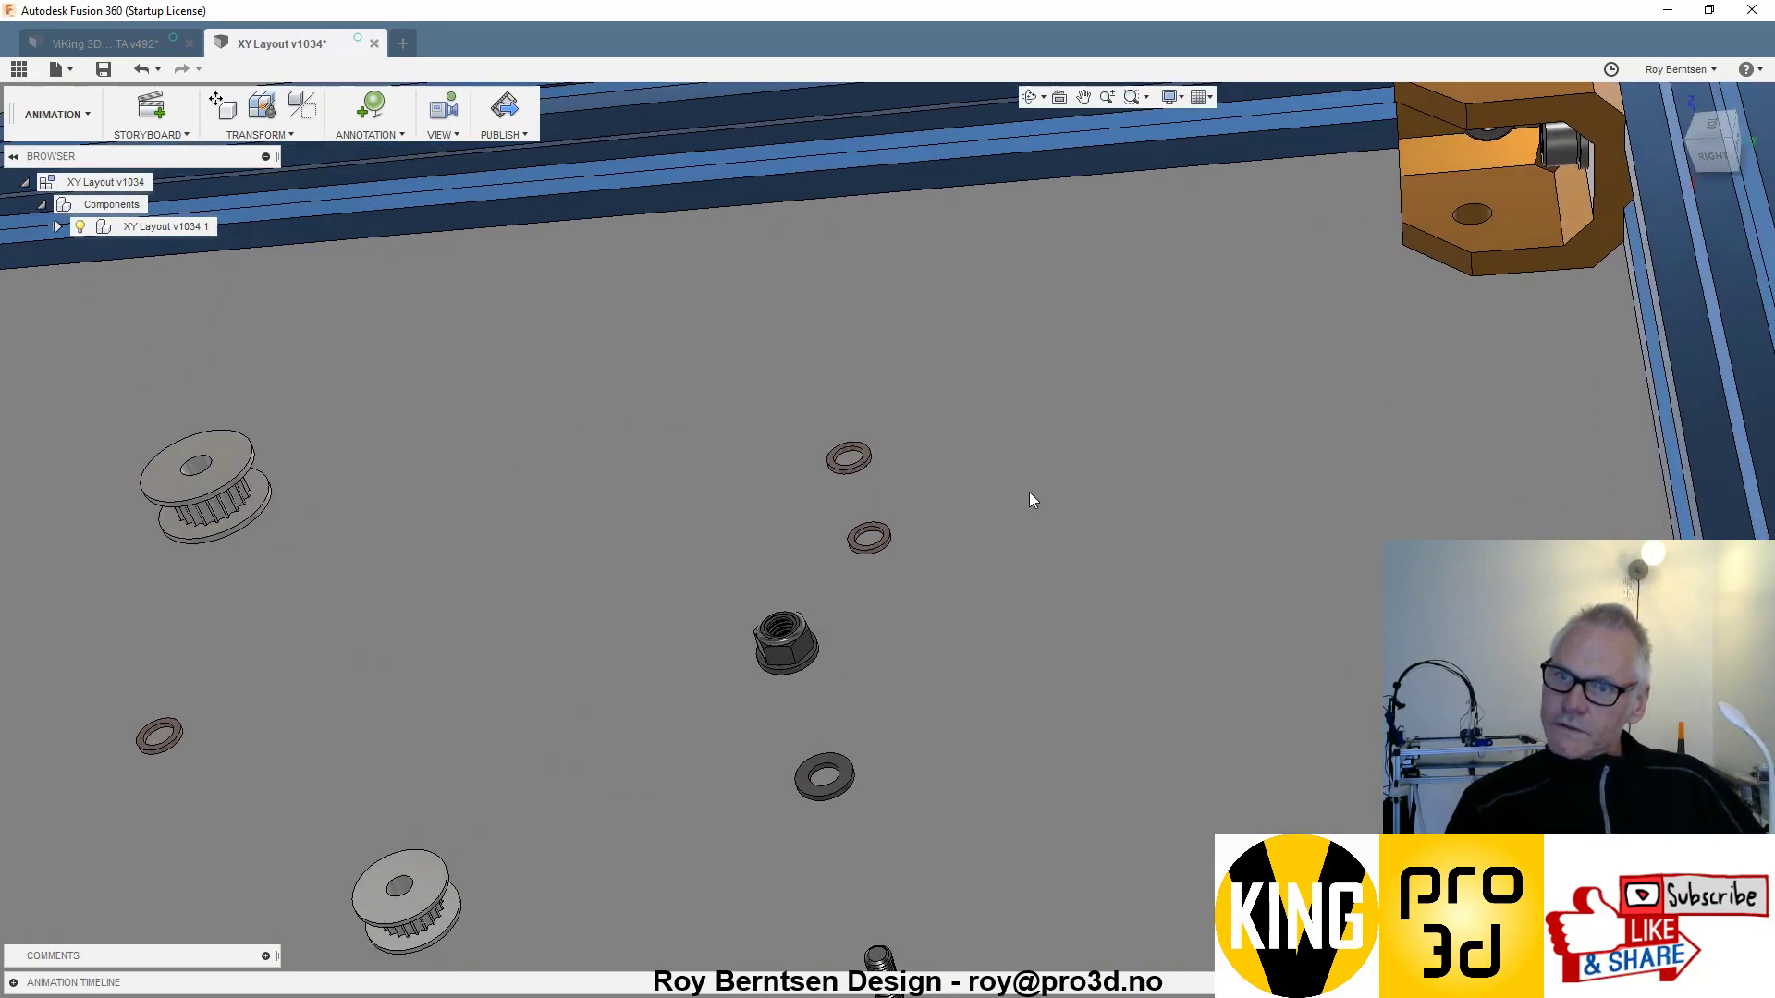
{"action": "left_click_drag", "start_coordinate": [1028, 492], "coordinate": [958, 536]}
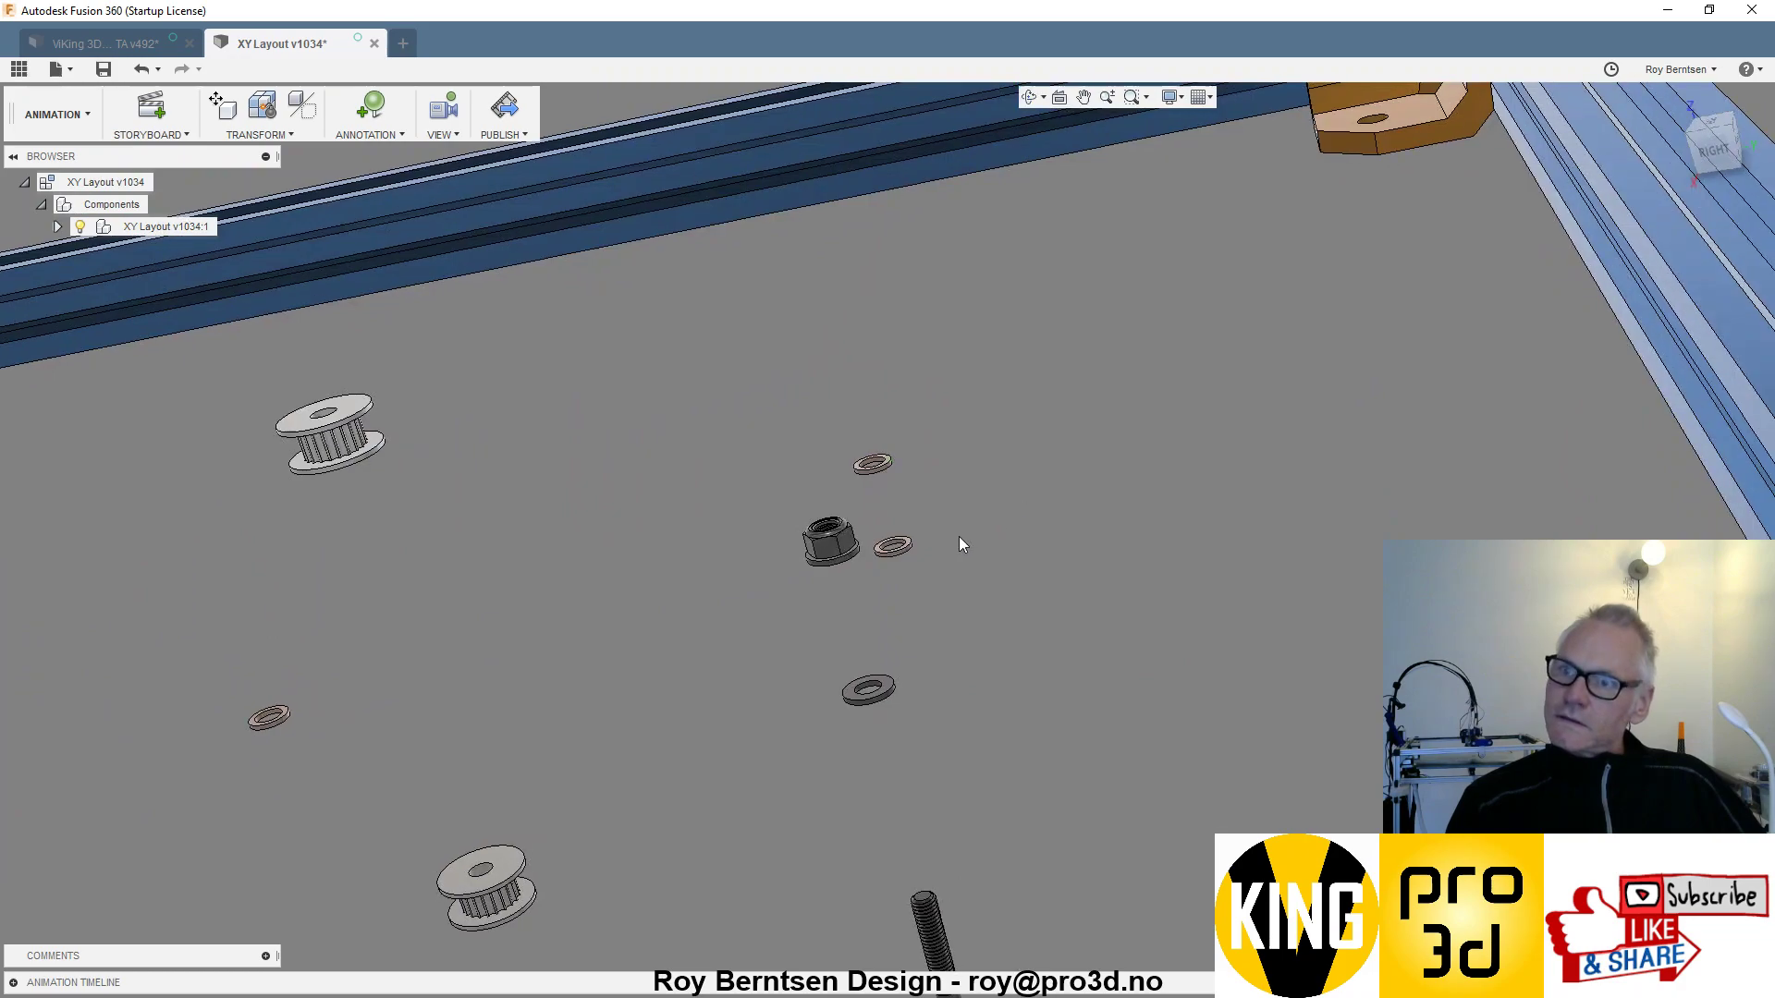
{"action": "scroll", "coordinate": [889, 726], "scroll_direction": "down", "scroll_amount": 2}
{"action": "scroll", "coordinate": [1072, 467], "scroll_direction": "up", "scroll_amount": 4}
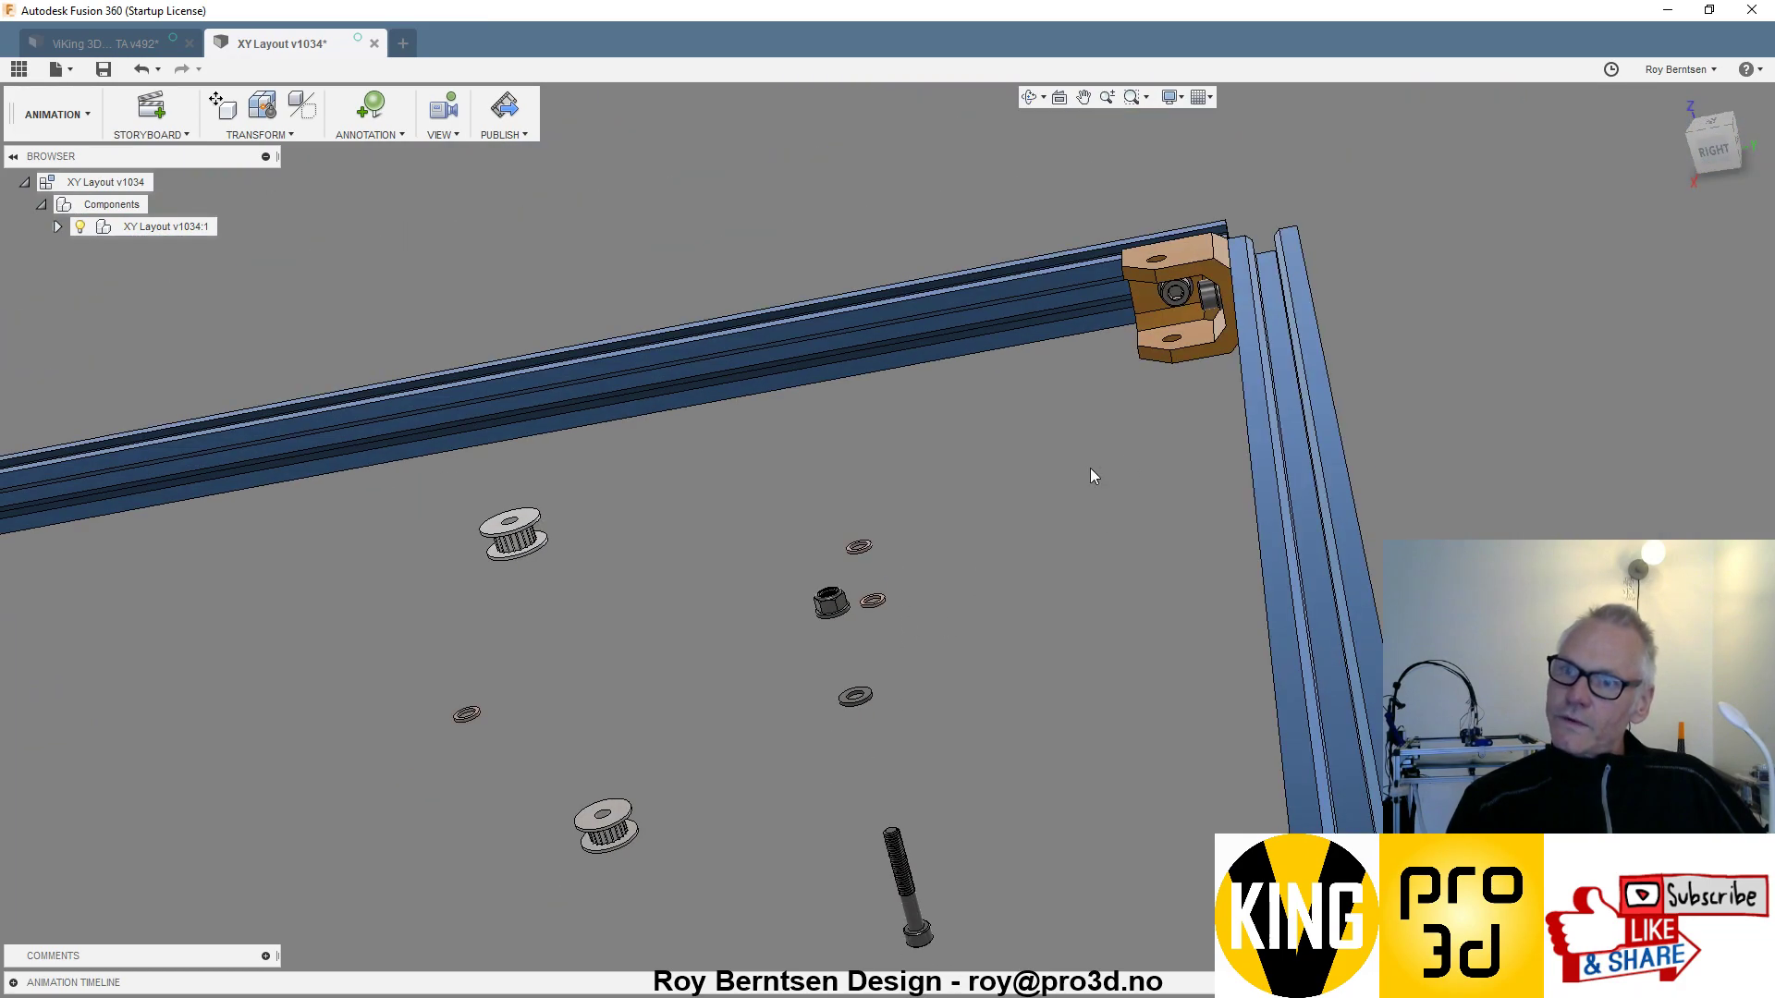
{"action": "left_click", "coordinate": [792, 681]}
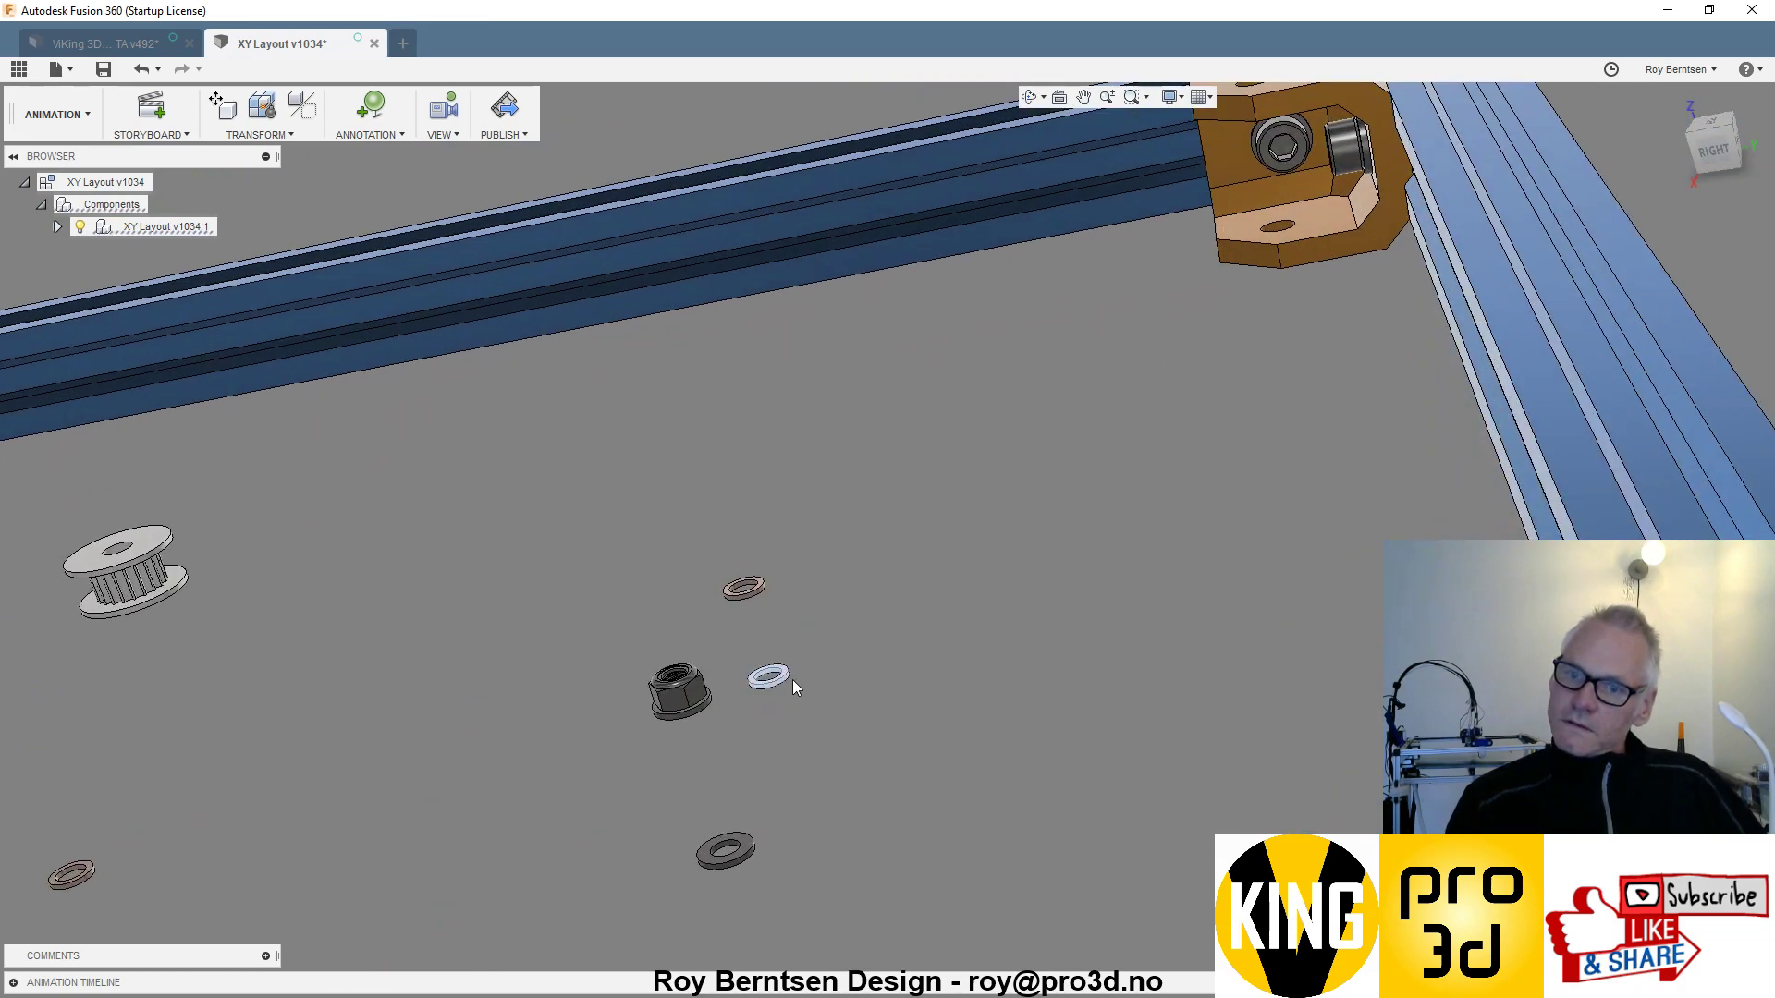
{"action": "right_click", "coordinate": [792, 682]}
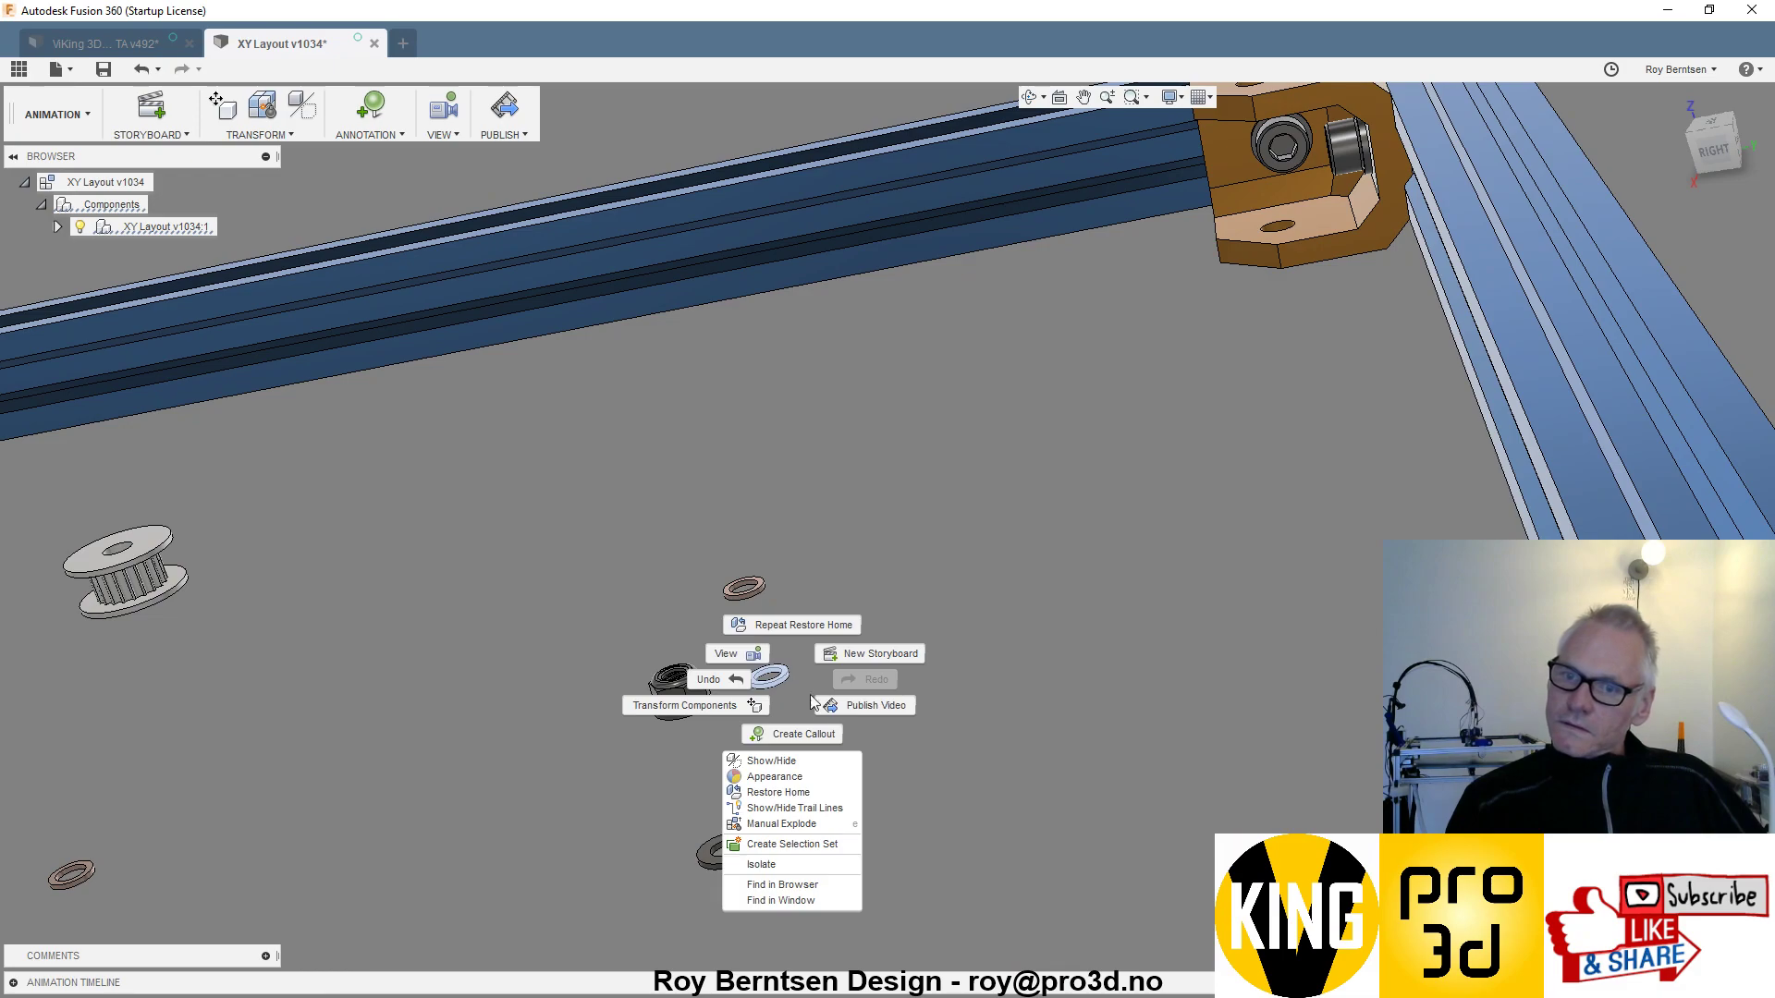
{"action": "left_click", "coordinate": [805, 809]}
- Restore the lower idler pulley to its home position inside the corner bracket, above the thin washer
{"action": "scroll", "coordinate": [883, 702], "scroll_direction": "down", "scroll_amount": 2}
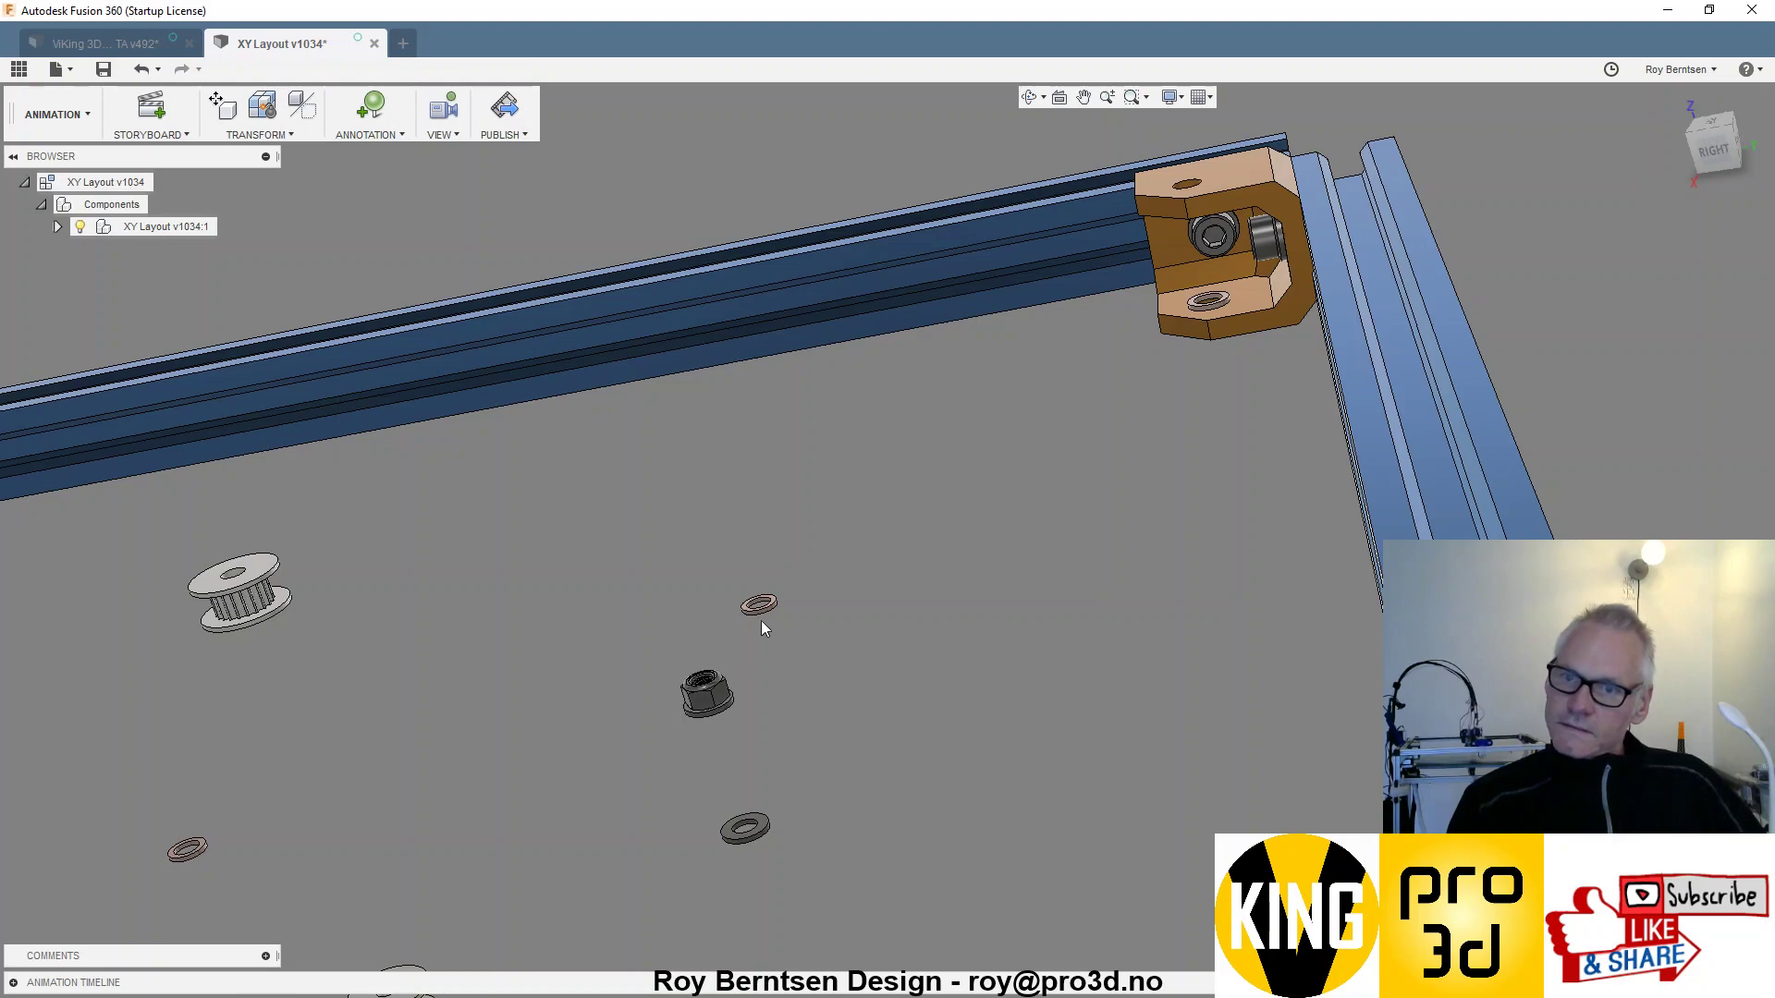
{"action": "scroll", "coordinate": [874, 629], "scroll_direction": "down", "scroll_amount": 4}
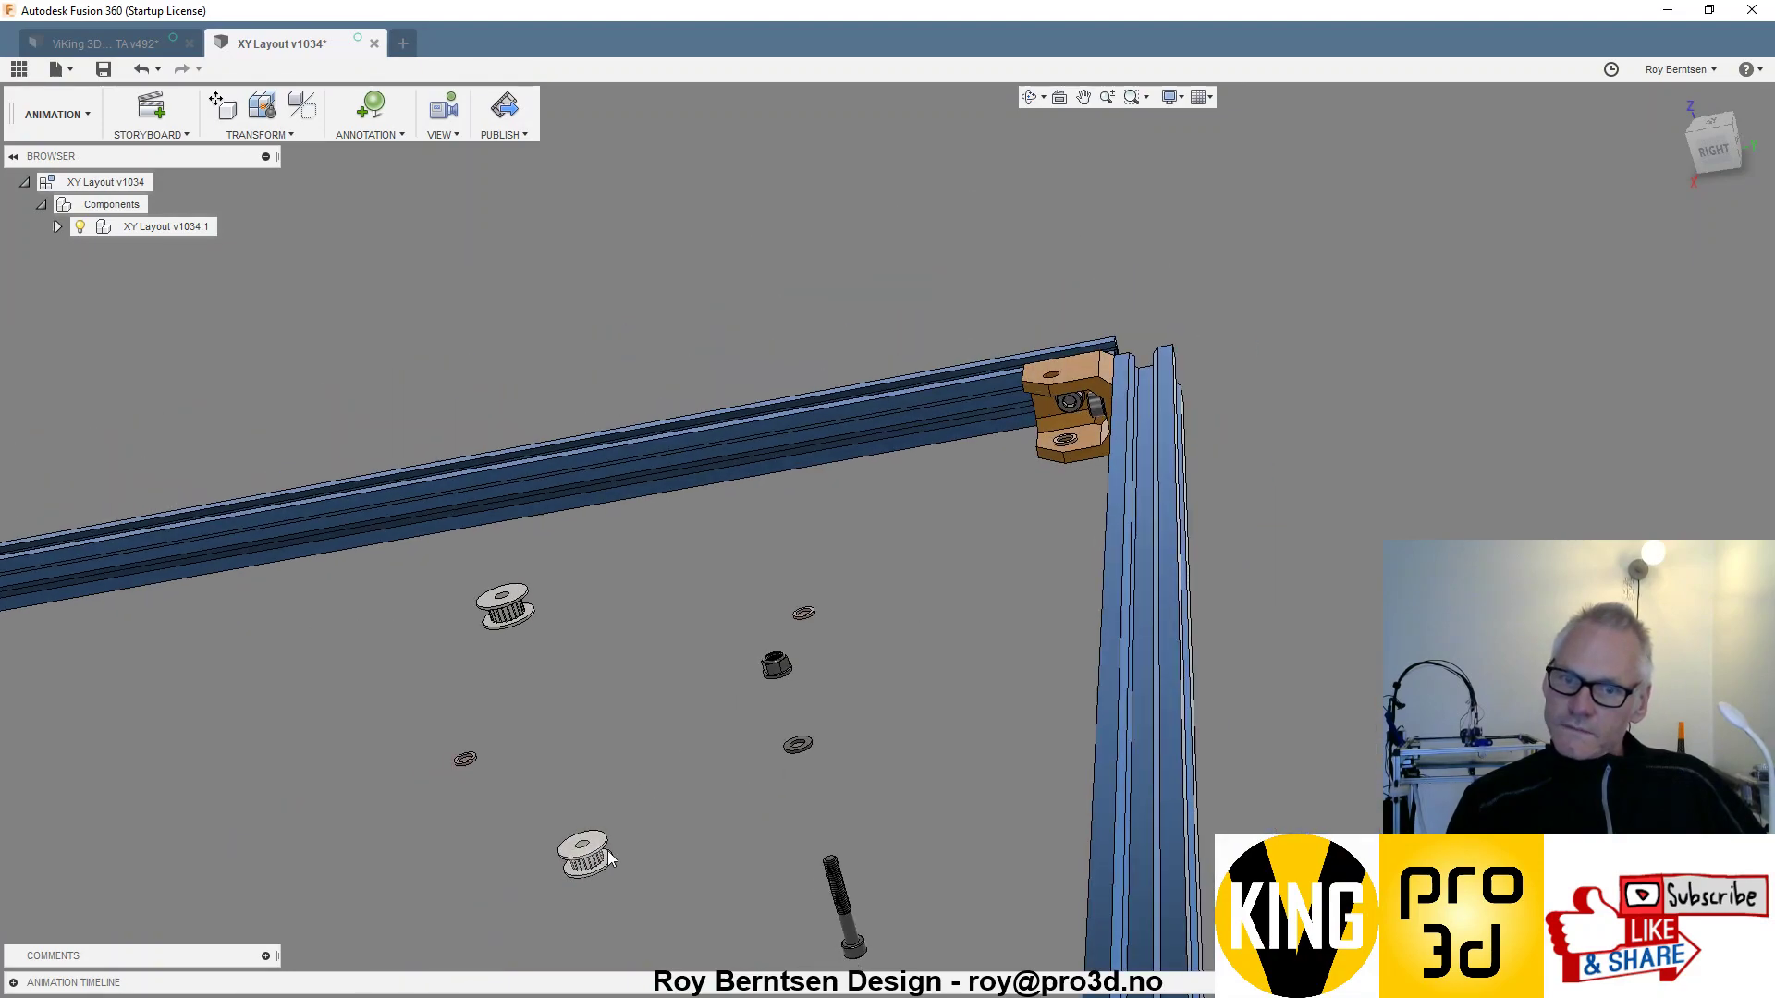
{"action": "right_click", "coordinate": [602, 855]}
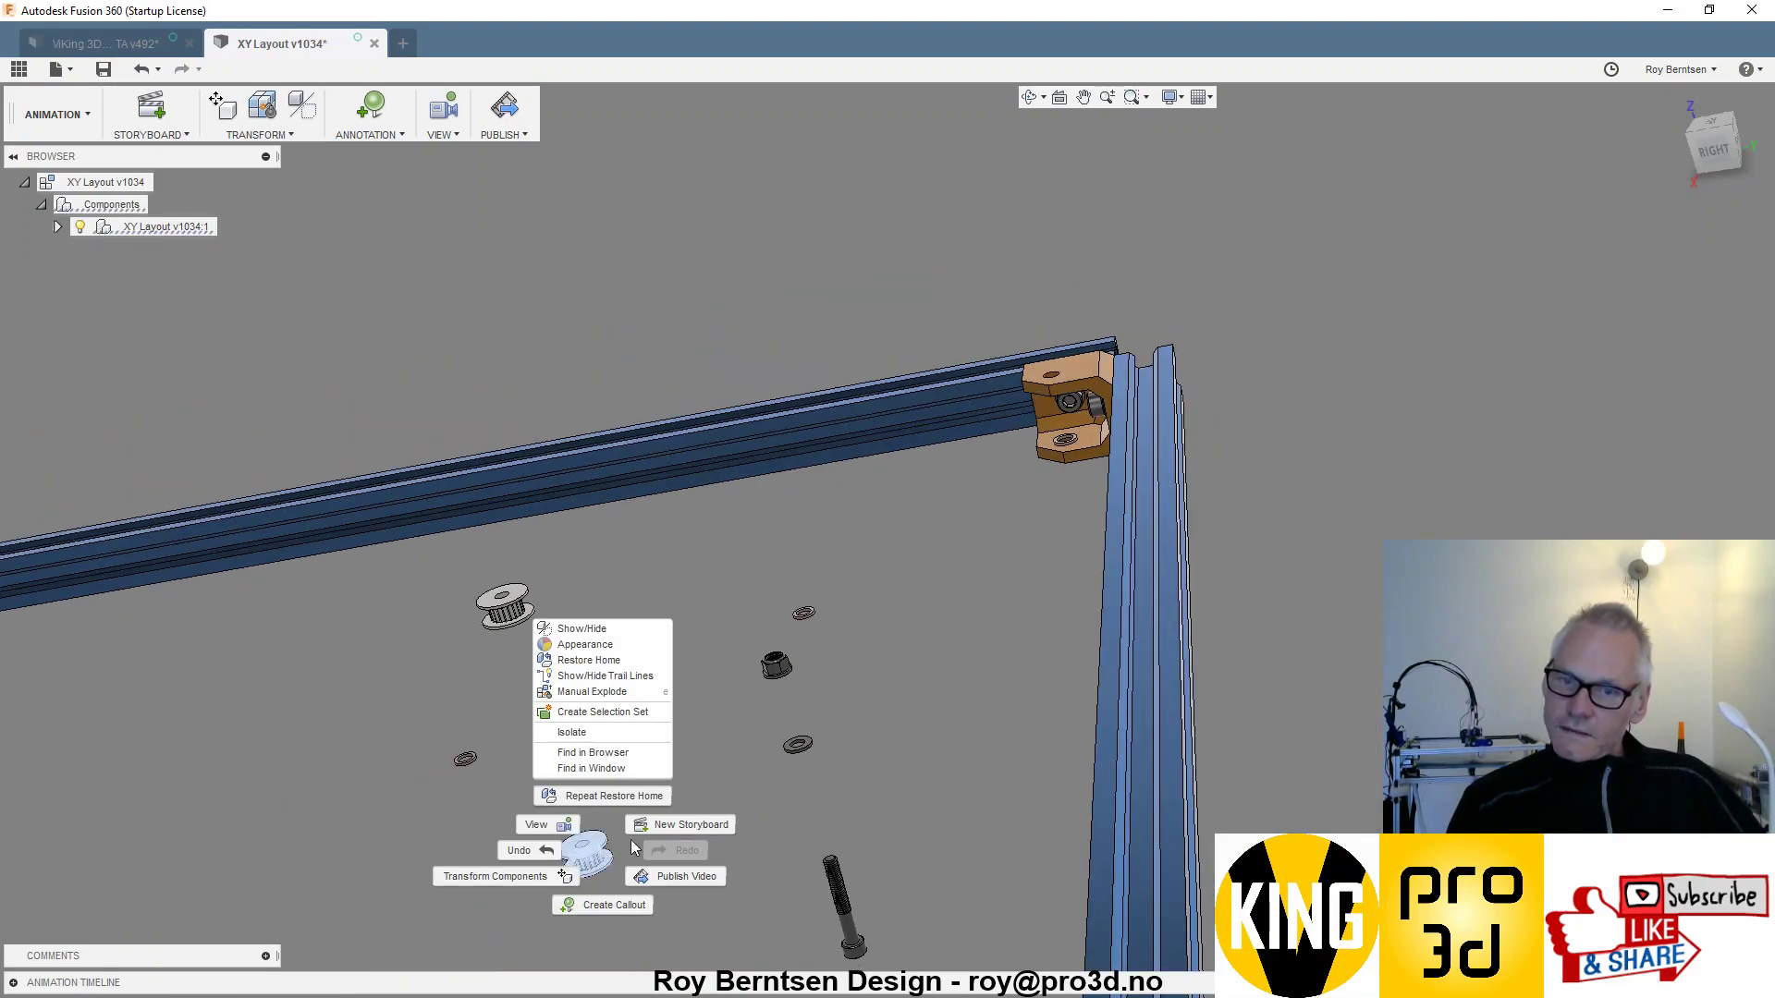
{"action": "left_click", "coordinate": [618, 667]}
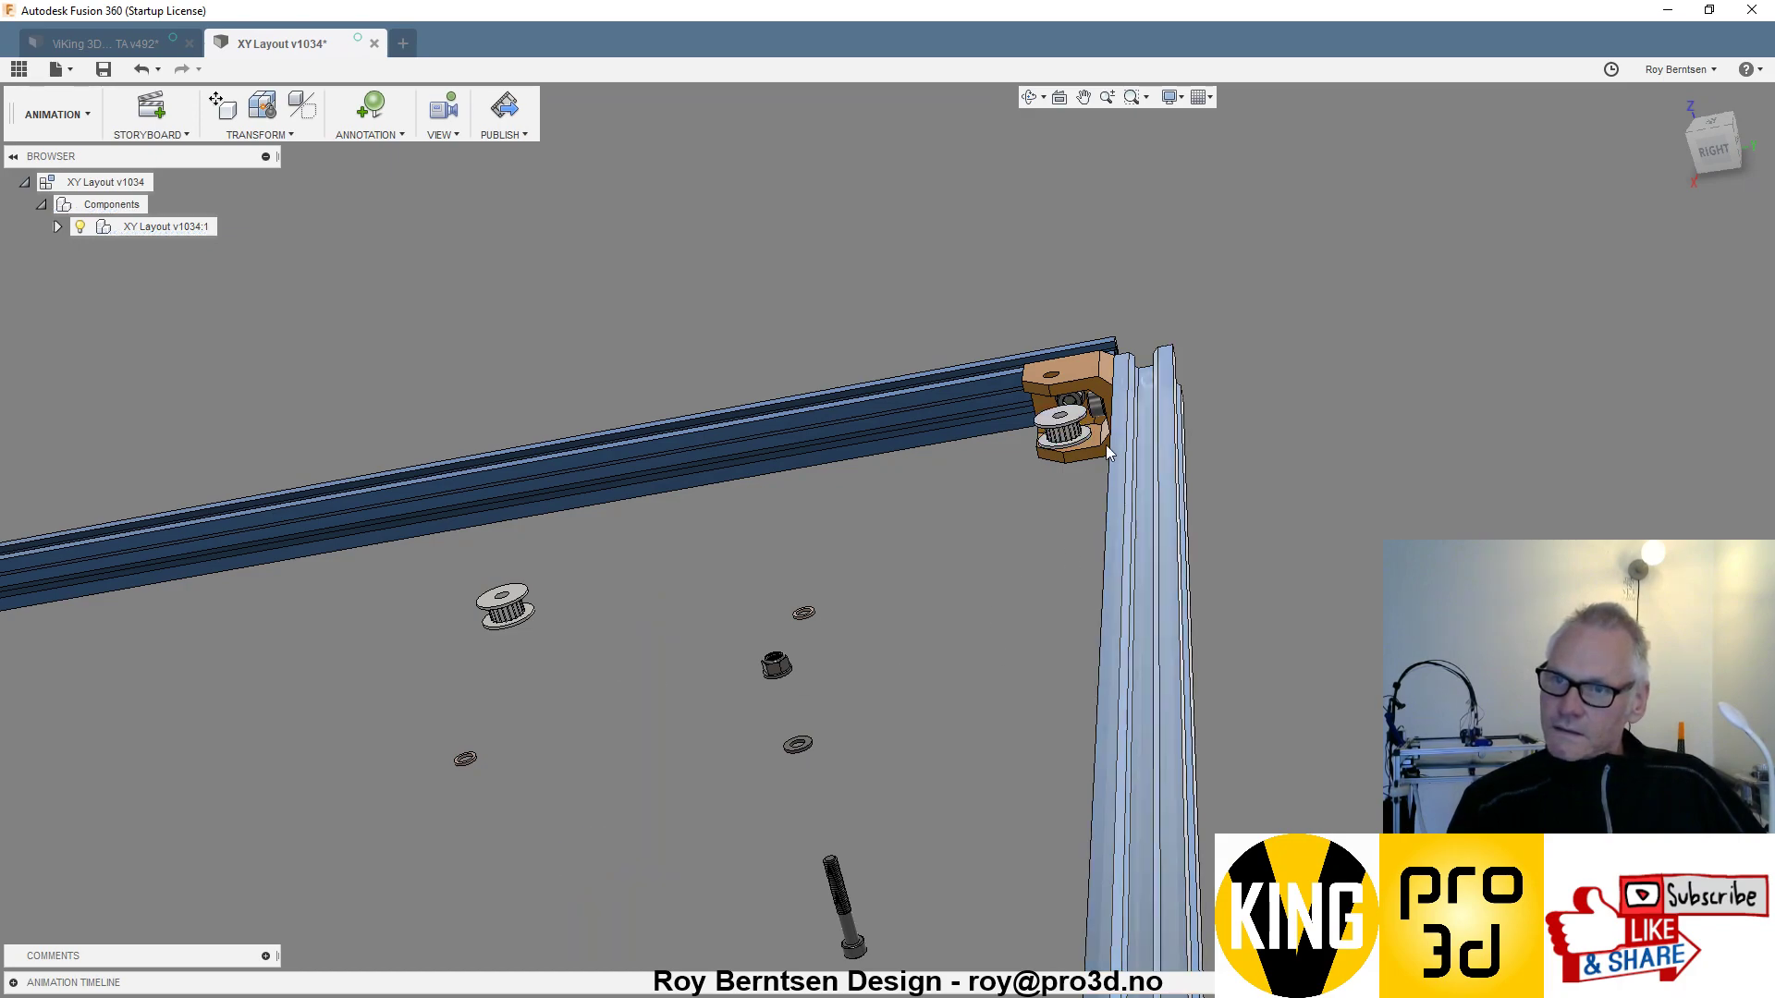
- Restore the two remaining thin washers to their home positions in the idler bracket, including the one on top of the lower pulley
{"action": "scroll", "coordinate": [1096, 374], "scroll_direction": "up", "scroll_amount": 2}
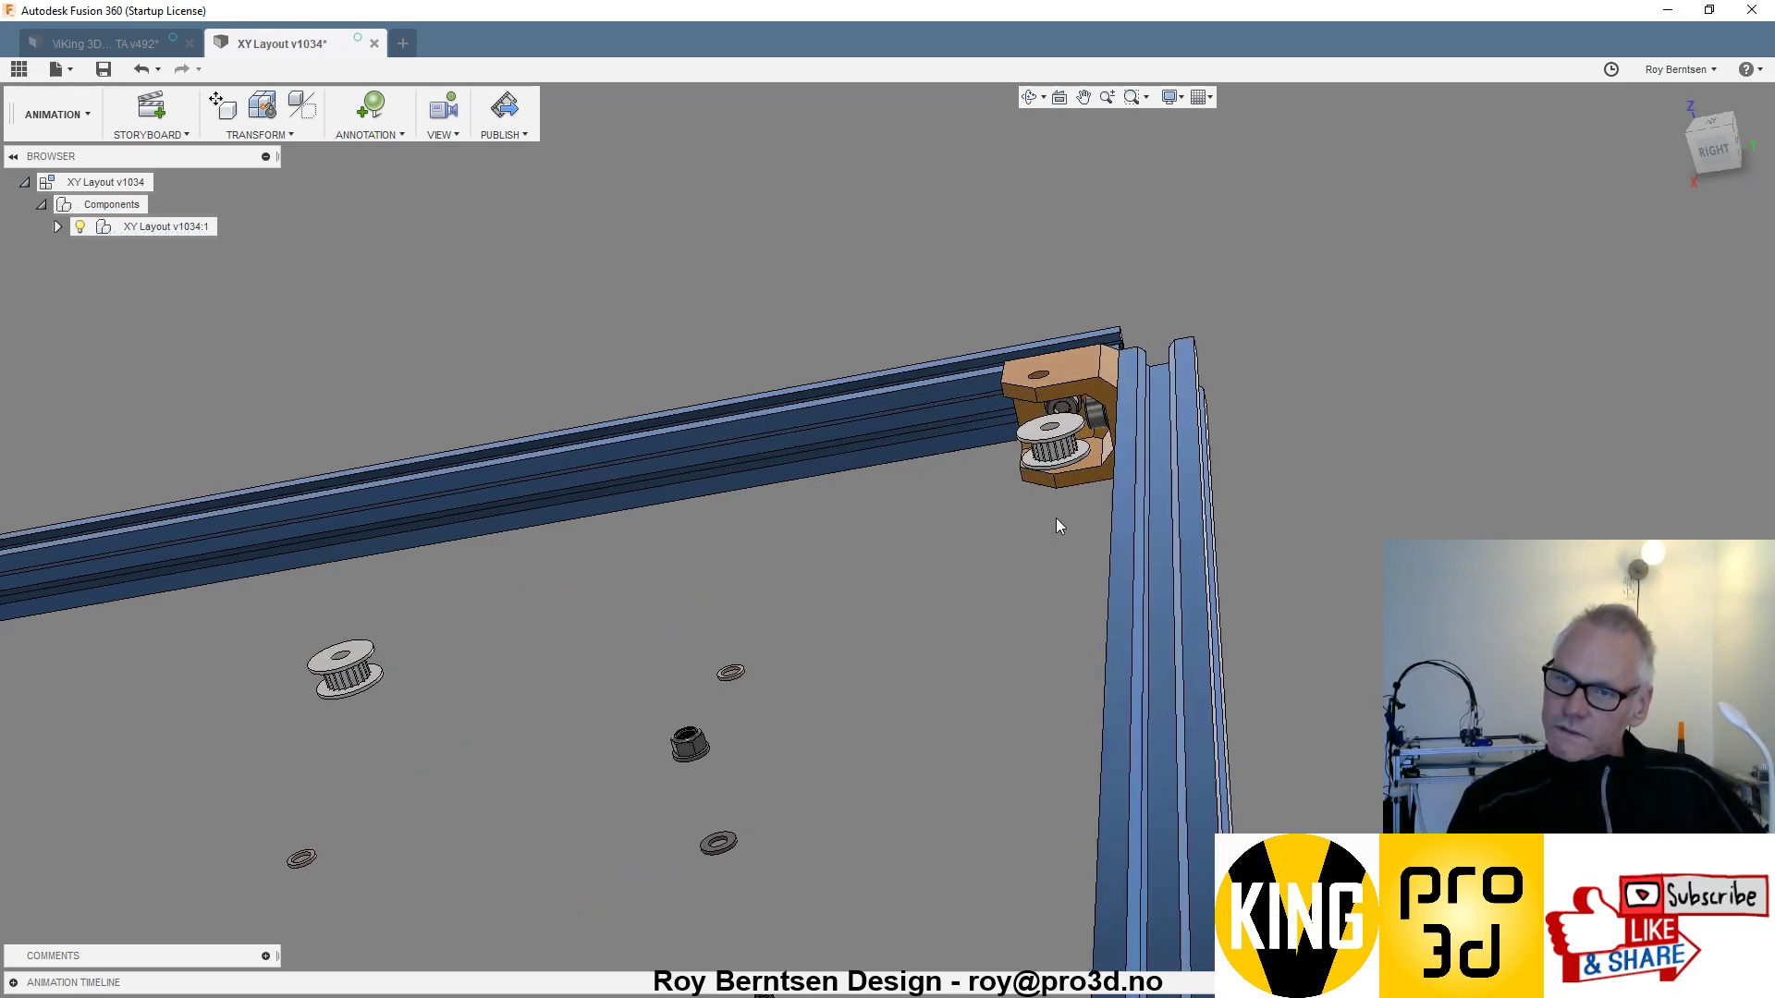
{"action": "scroll", "coordinate": [1056, 518], "scroll_direction": "up", "scroll_amount": 1}
{"action": "right_click", "coordinate": [707, 685]}
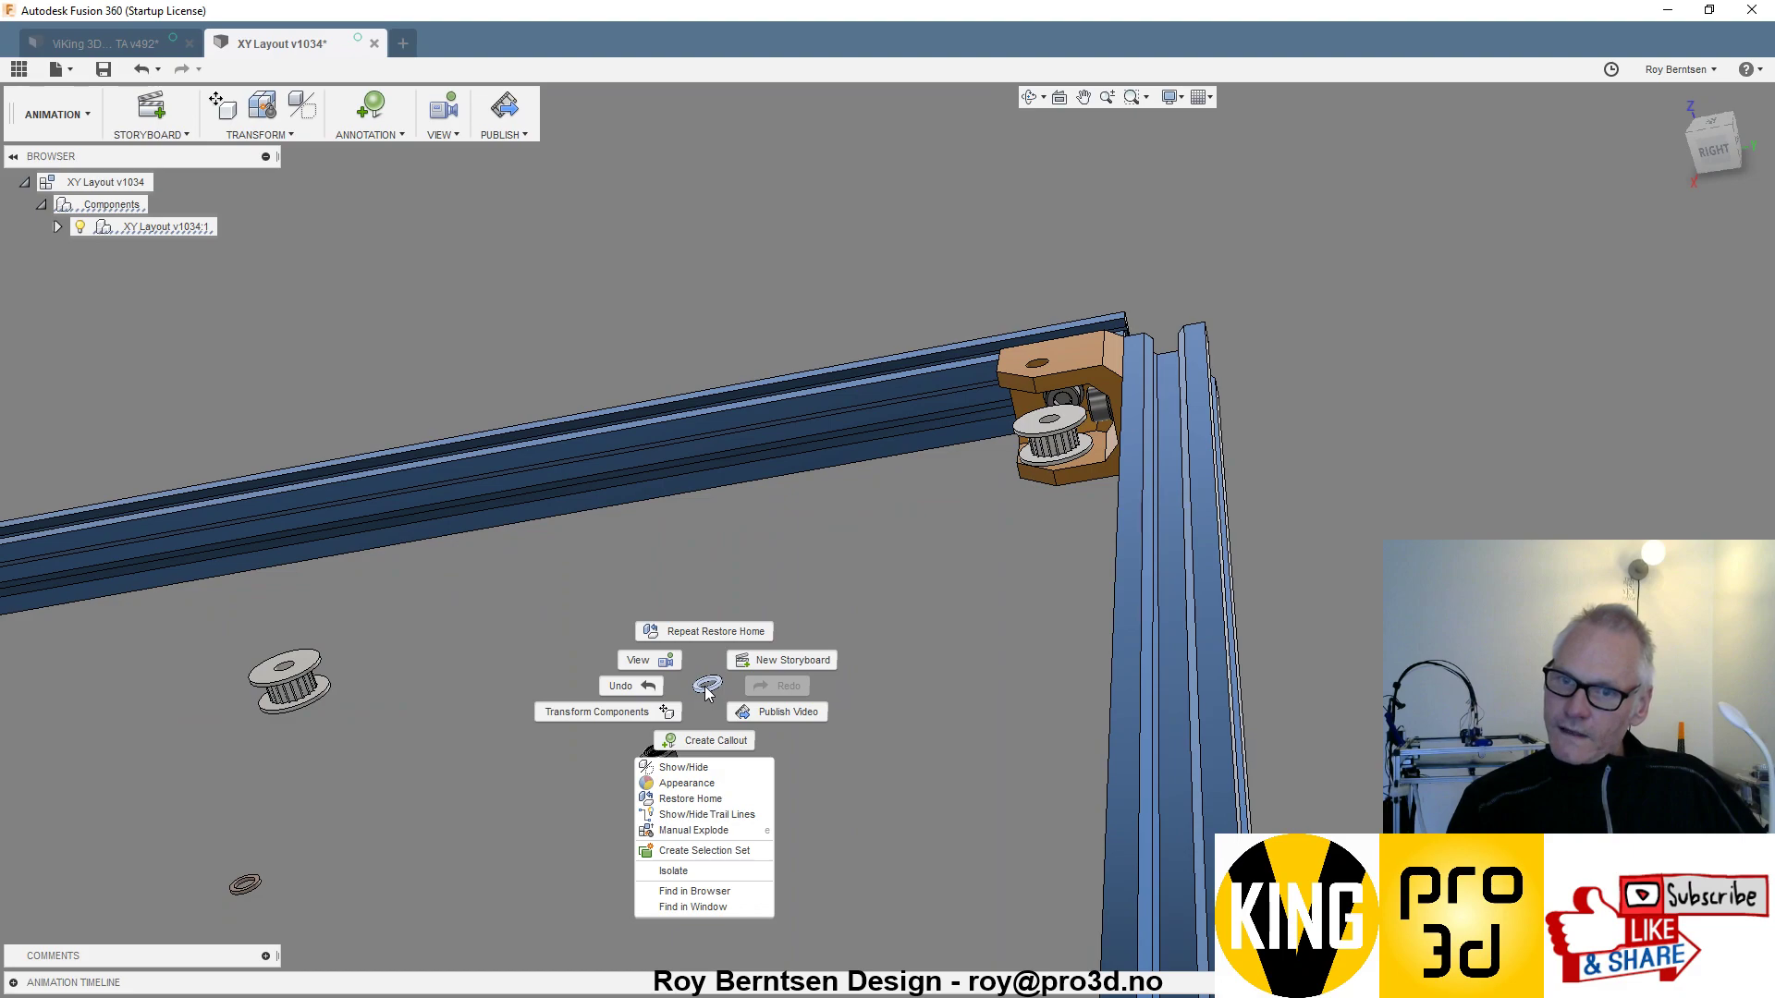
{"action": "left_click", "coordinate": [703, 798]}
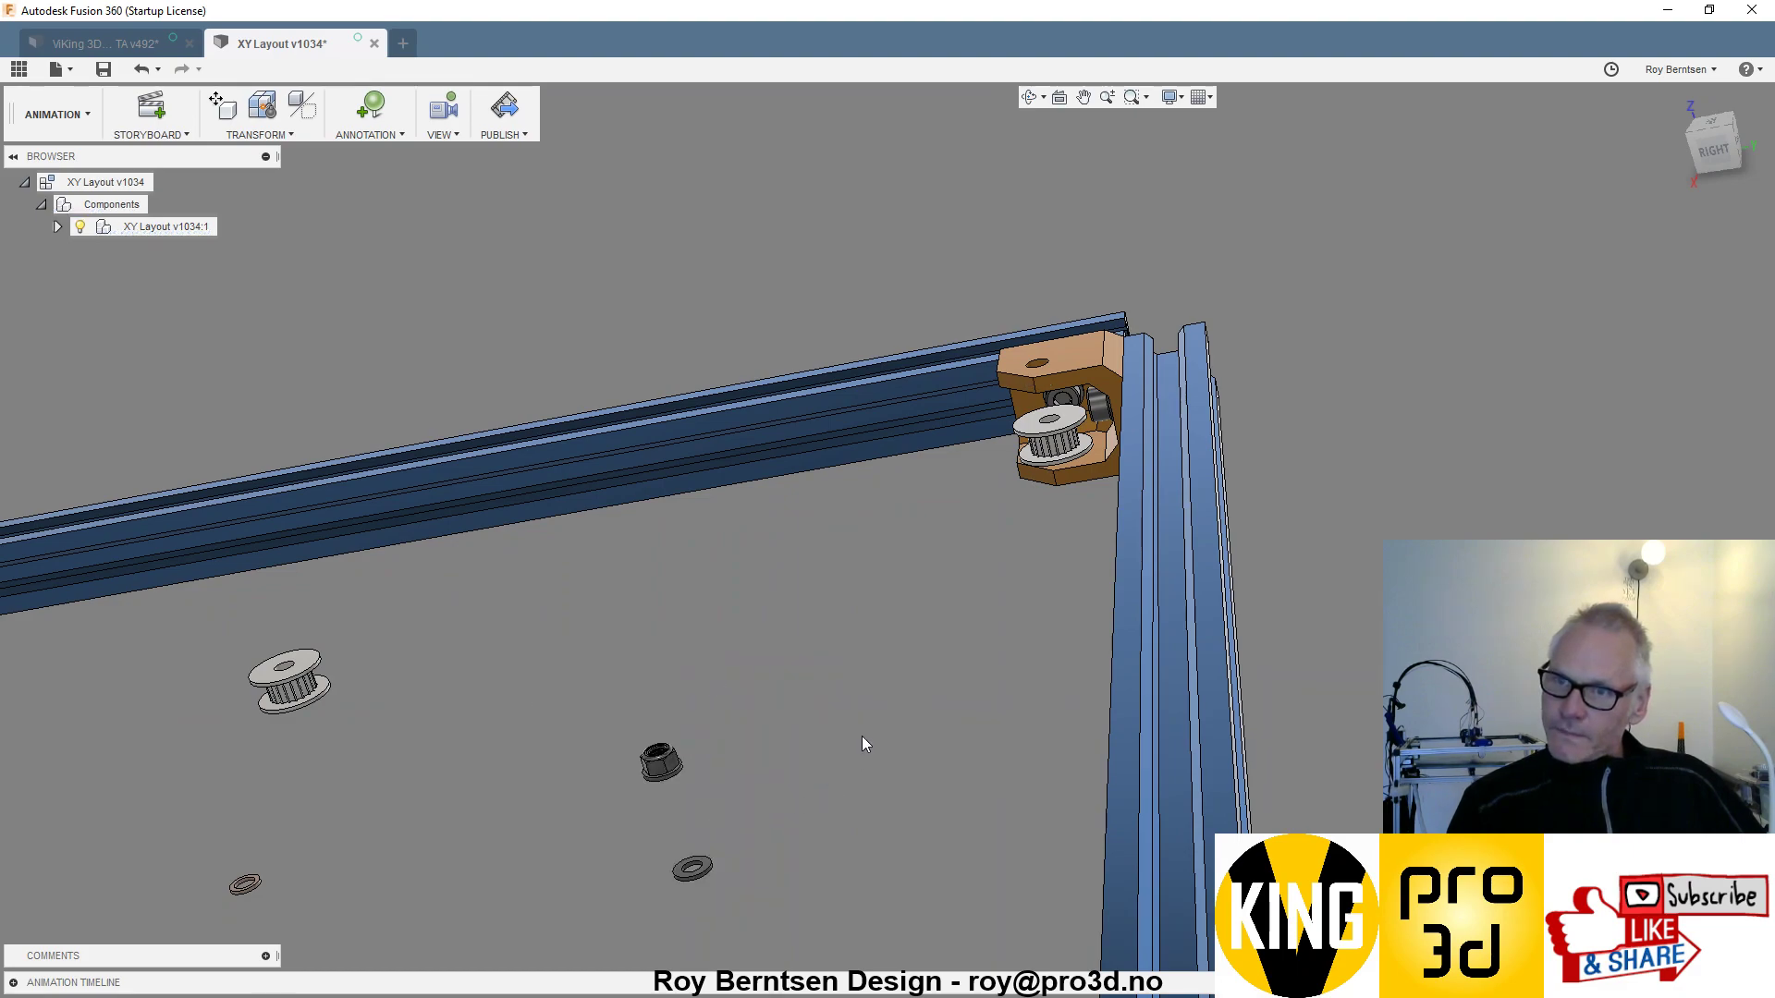
{"action": "left_click_drag", "start_coordinate": [863, 740], "coordinate": [464, 770]}
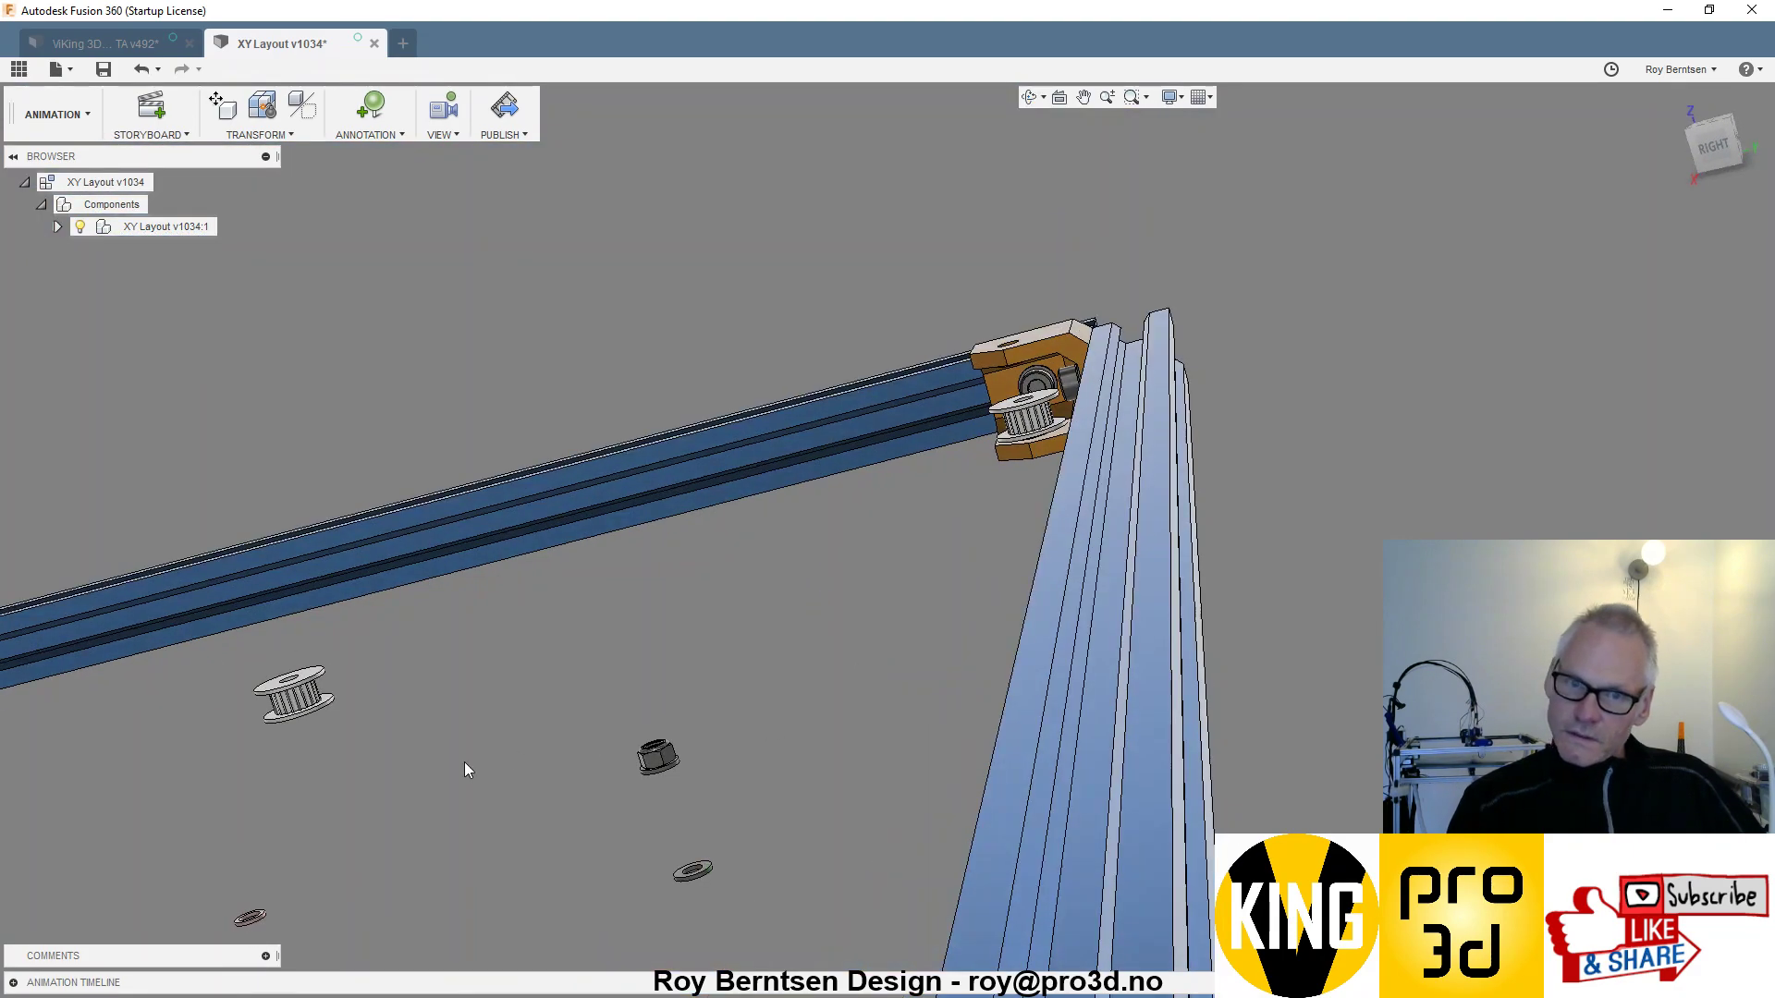
{"action": "right_click", "coordinate": [252, 917]}
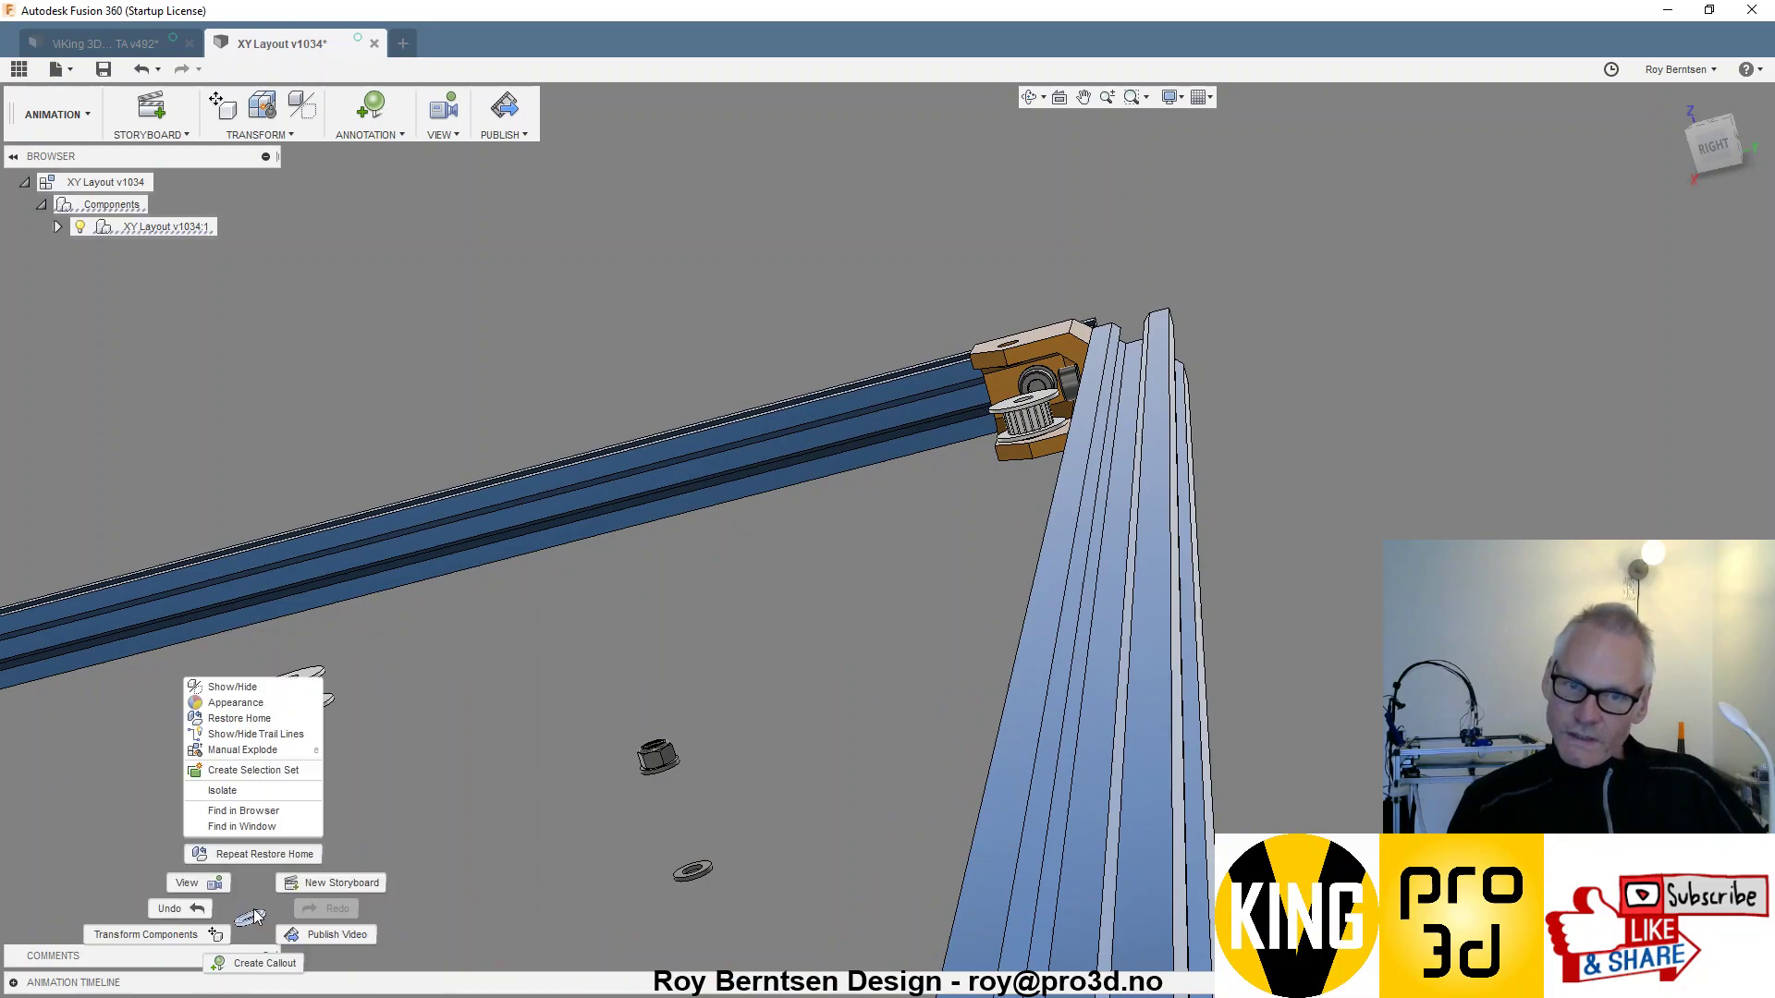
{"action": "left_click", "coordinate": [258, 723]}
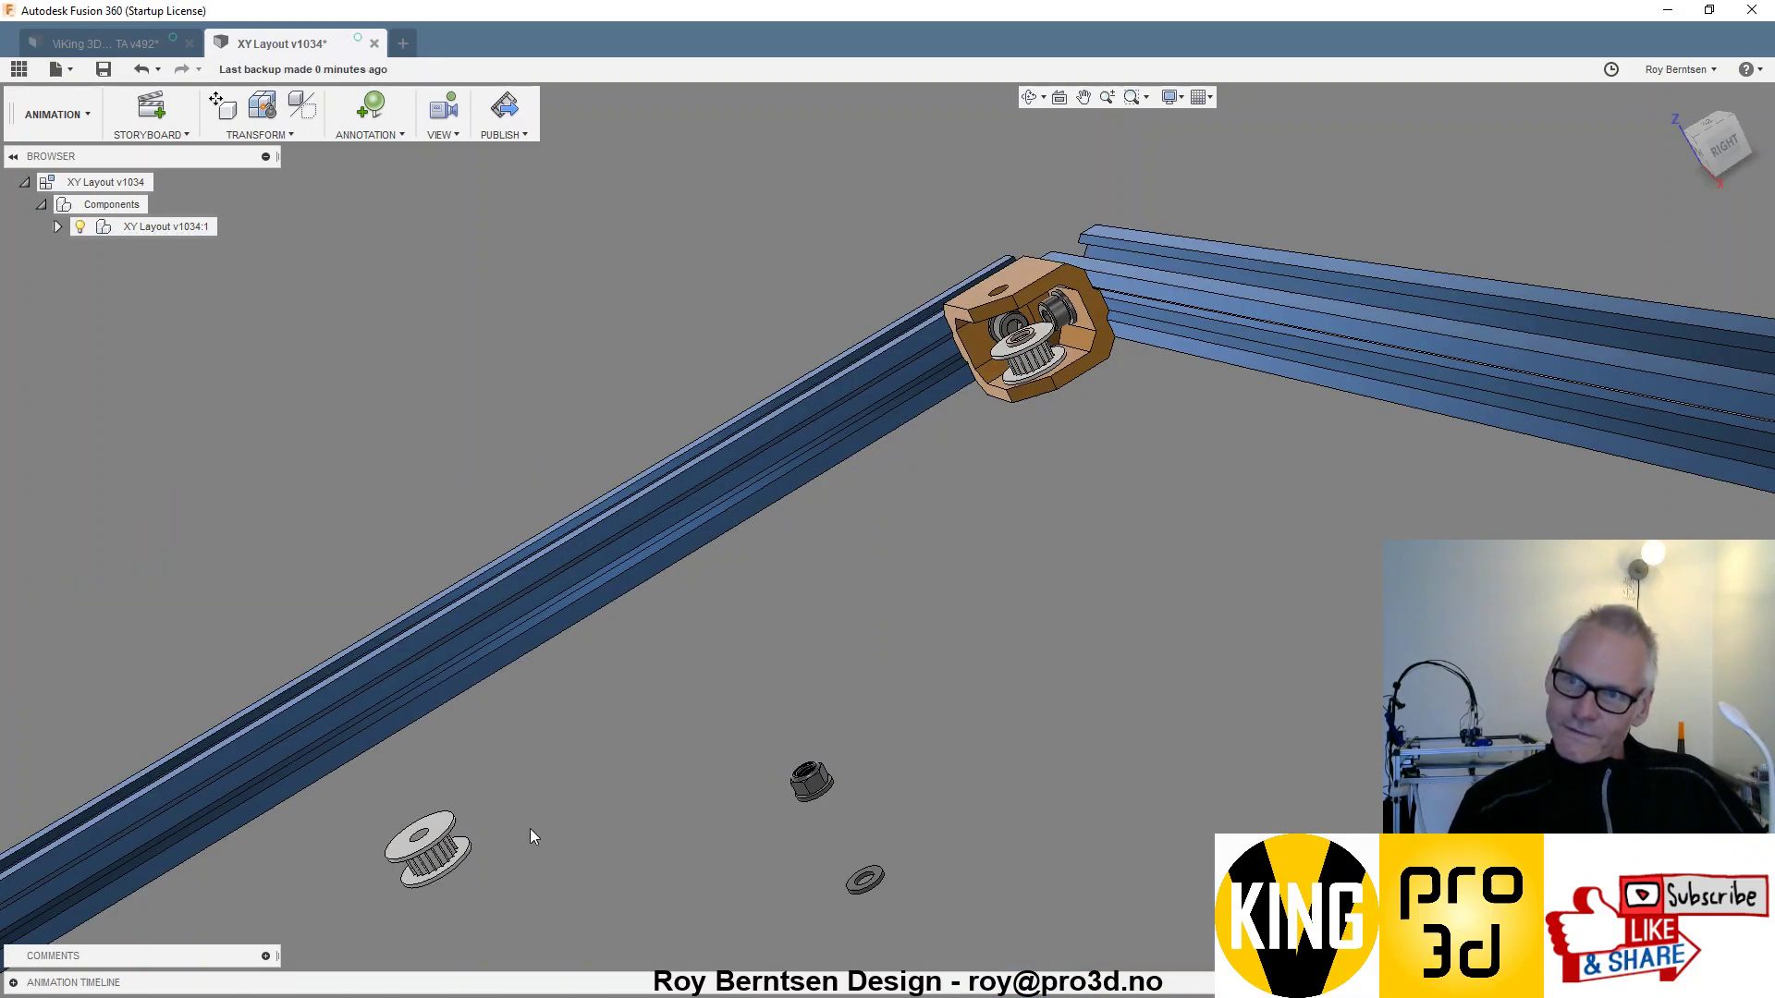
- Restore the second idler pulley to its home position above the first one inside the corner bracket
{"action": "left_click", "coordinate": [422, 859]}
{"action": "right_click", "coordinate": [423, 859]}
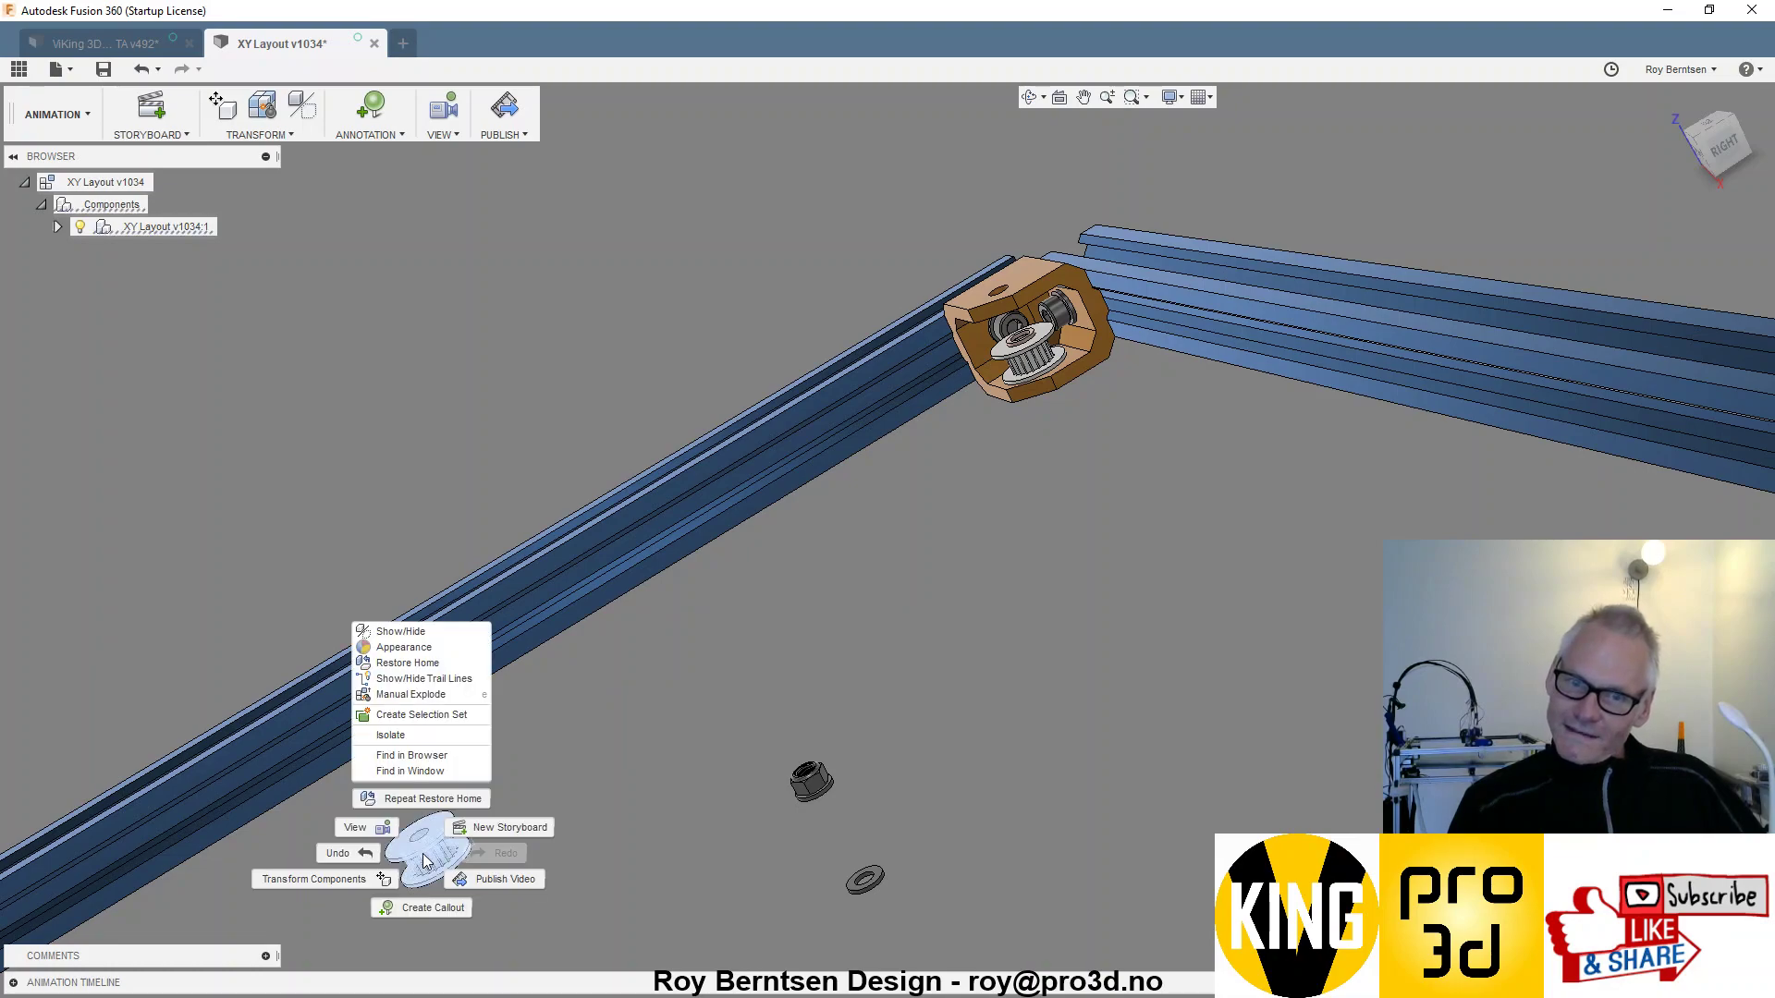
{"action": "left_click", "coordinate": [397, 647]}
{"action": "left_click", "coordinate": [1079, 618]}
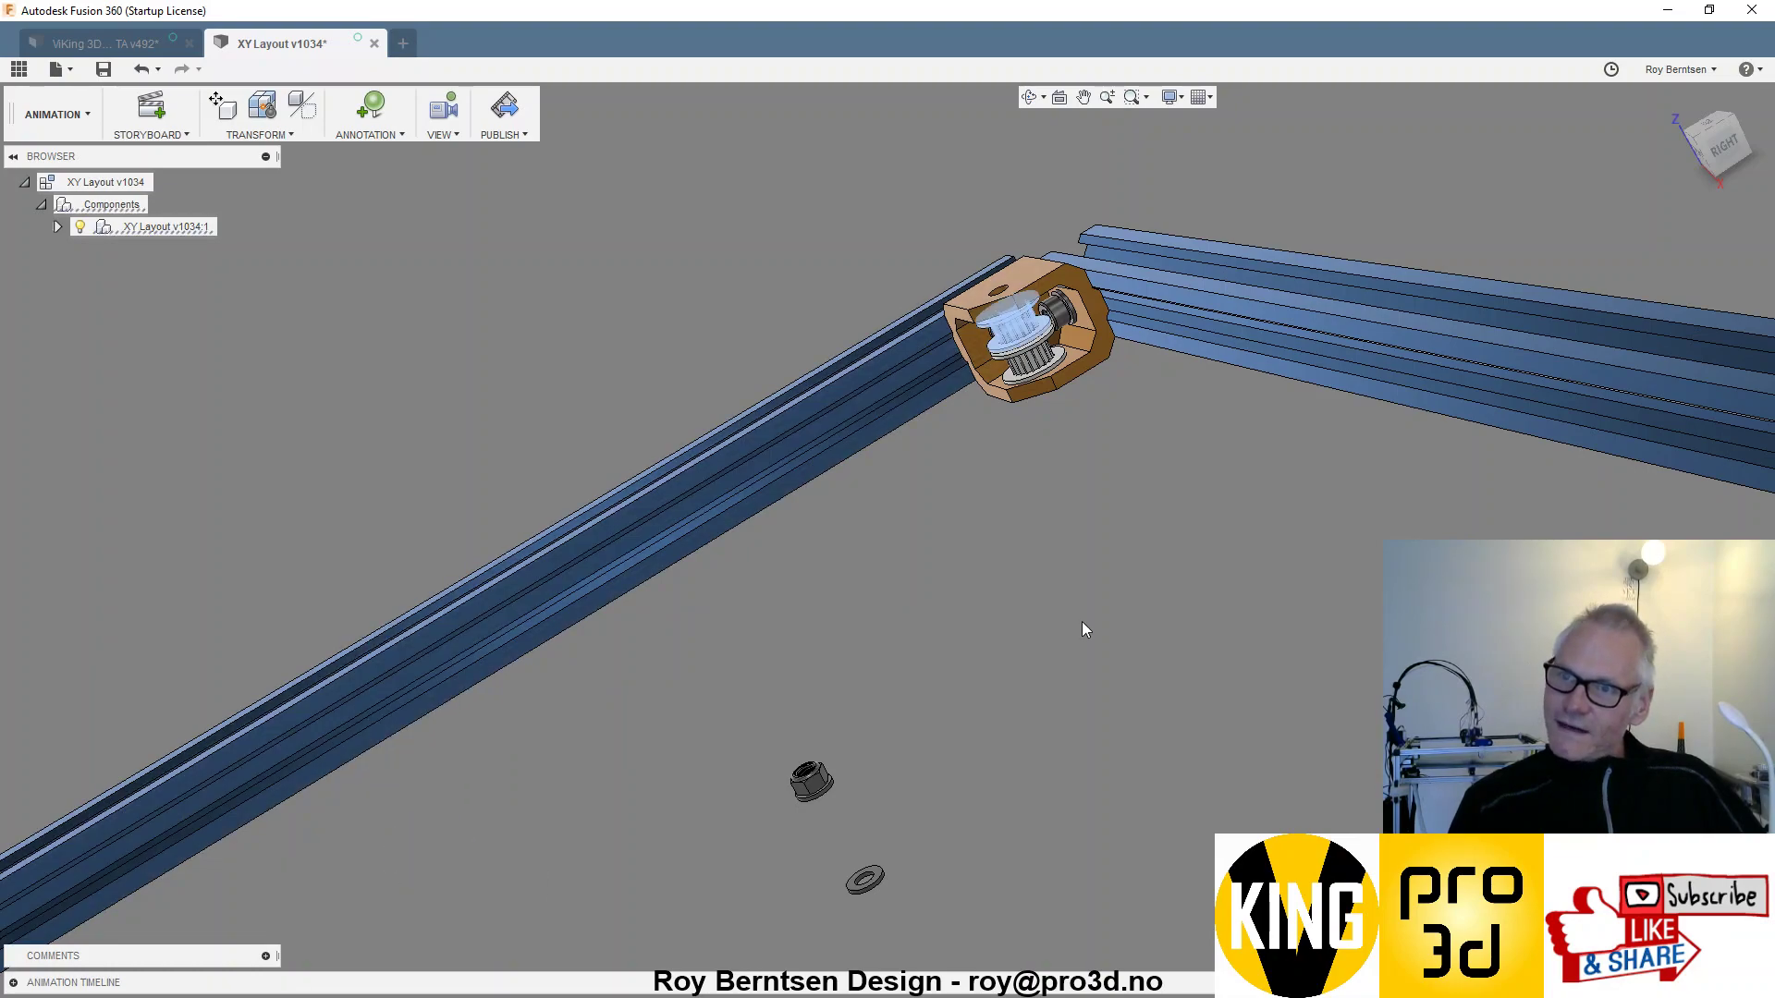
{"action": "scroll", "coordinate": [1038, 294], "scroll_direction": "up", "scroll_amount": 4}
{"action": "scroll", "coordinate": [1037, 294], "scroll_direction": "up", "scroll_amount": 1}
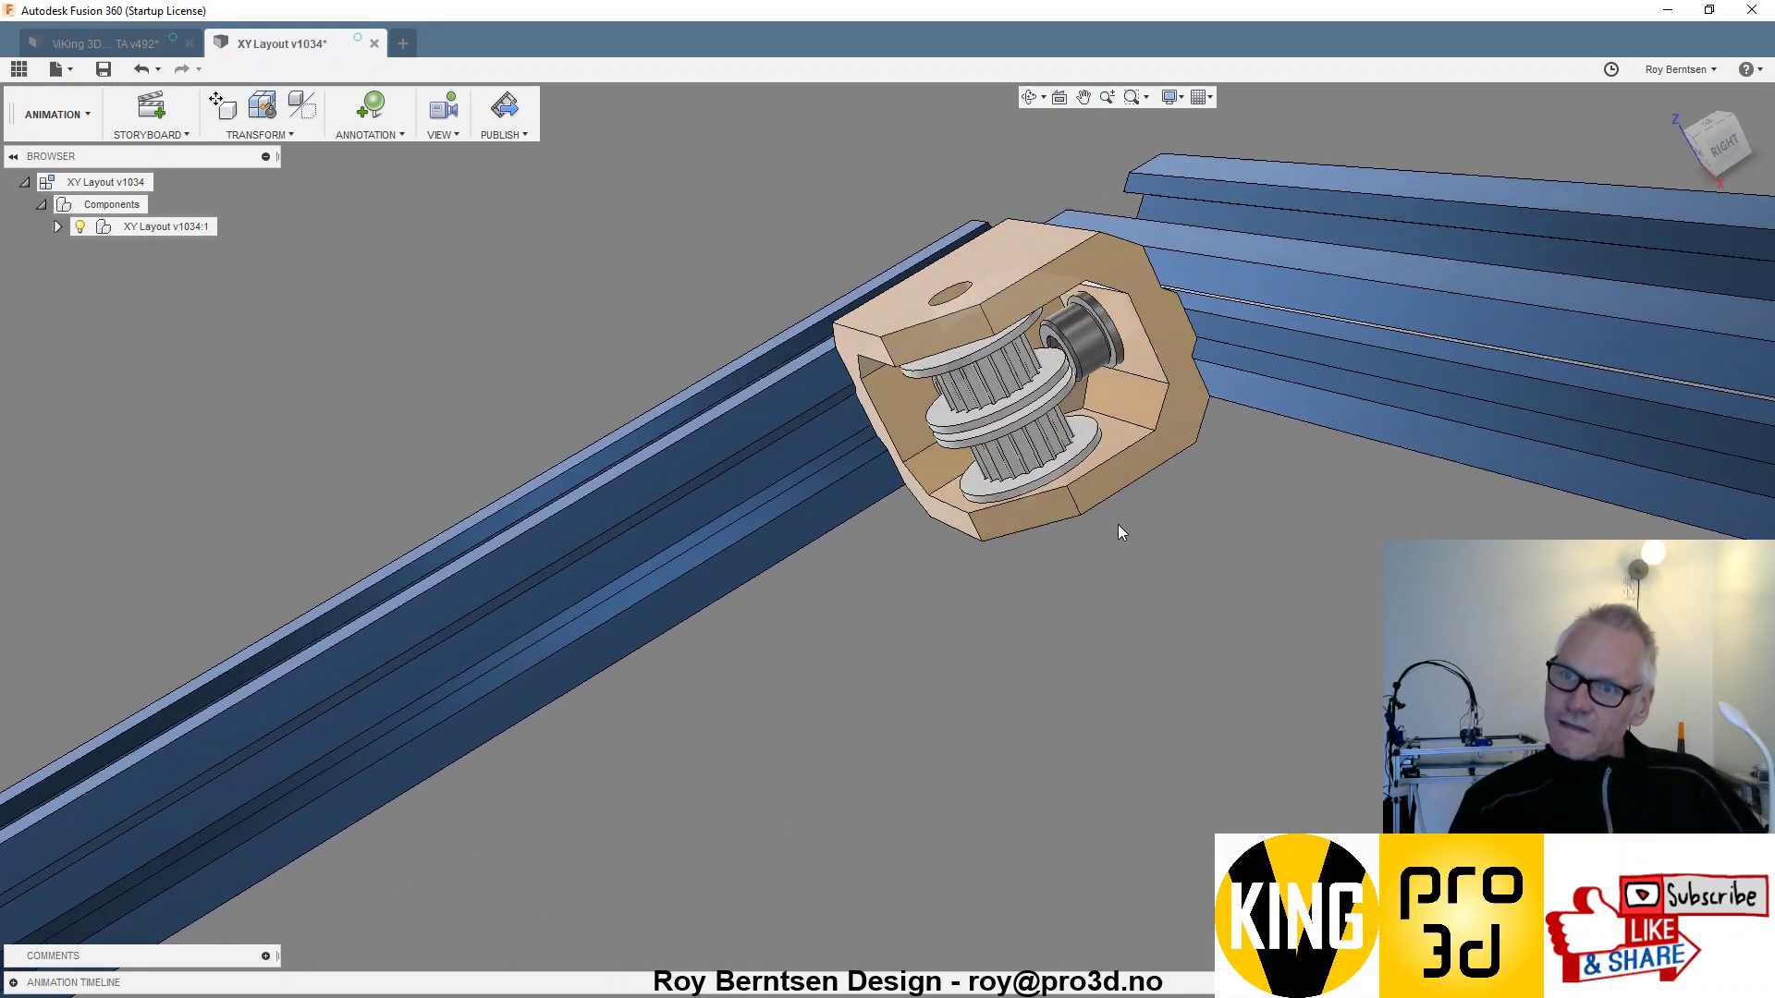
{"action": "left_click_drag", "start_coordinate": [1122, 530], "coordinate": [1083, 509]}
- Restore the long bolt, its washer and the flange nut together to their home positions through the idler bracket and pulleys
{"action": "scroll", "coordinate": [1074, 307], "scroll_direction": "down", "scroll_amount": 3}
{"action": "scroll", "coordinate": [925, 629], "scroll_direction": "down", "scroll_amount": 2}
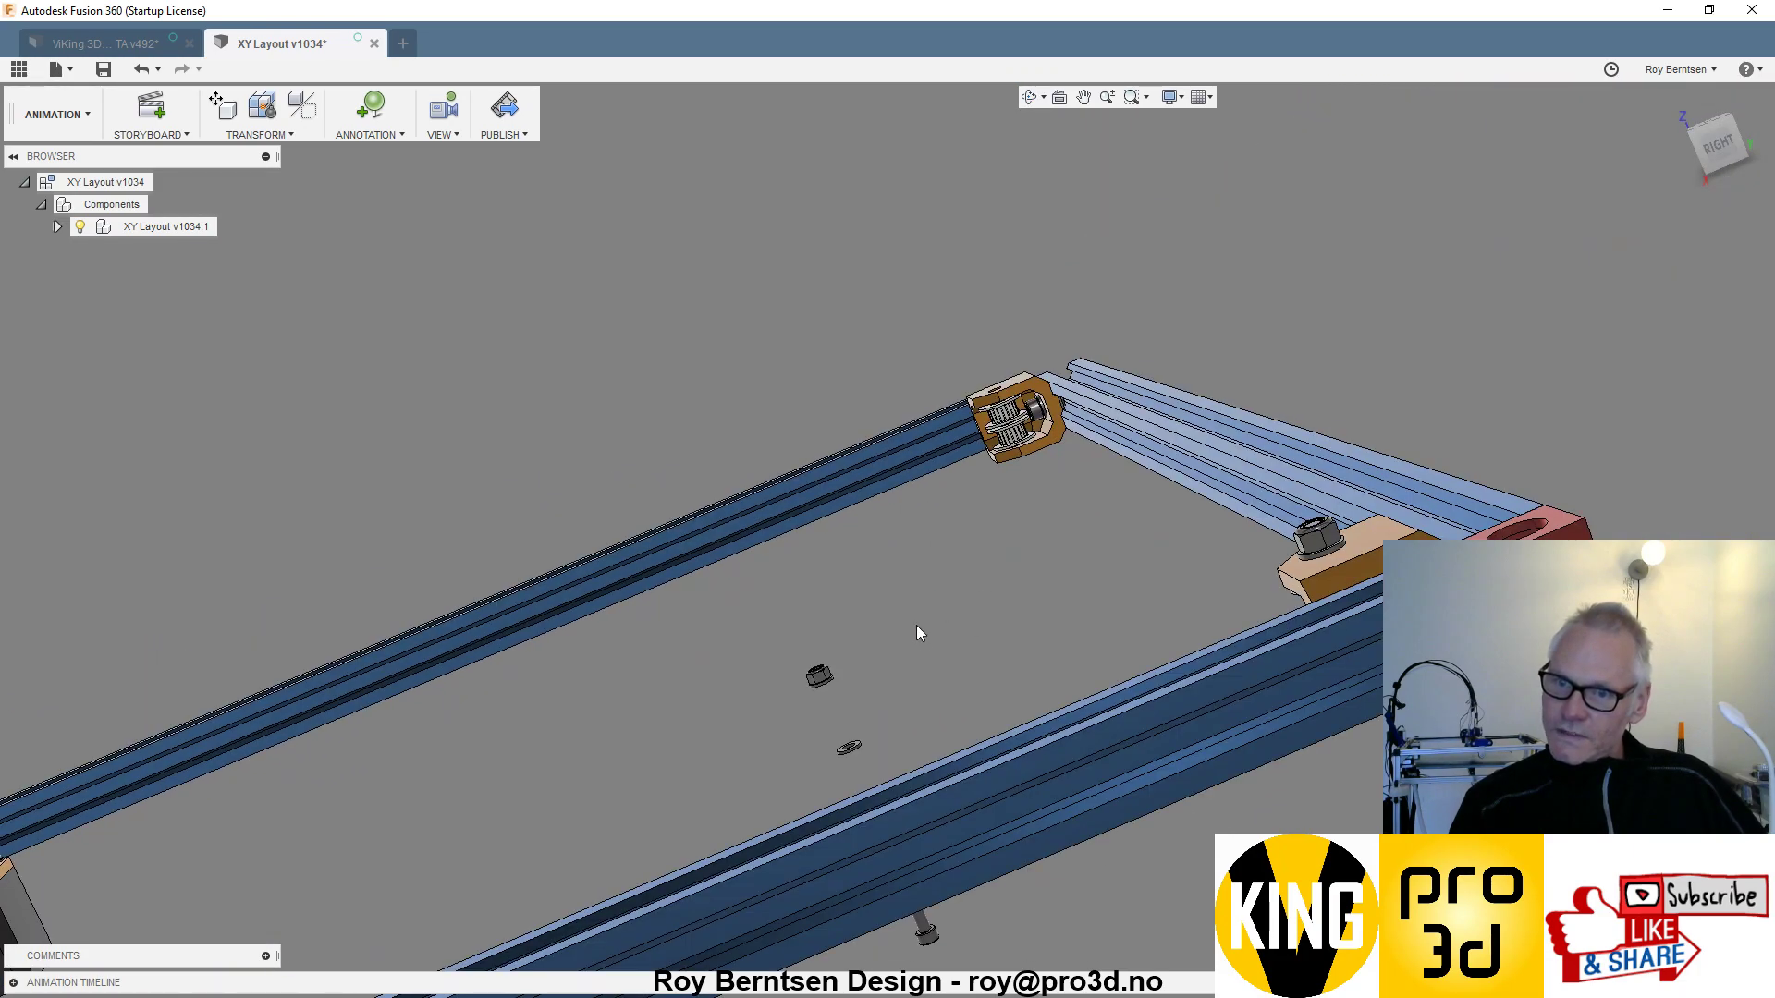
{"action": "scroll", "coordinate": [952, 702], "scroll_direction": "down", "scroll_amount": 2}
{"action": "scroll", "coordinate": [647, 536], "scroll_direction": "up", "scroll_amount": 5}
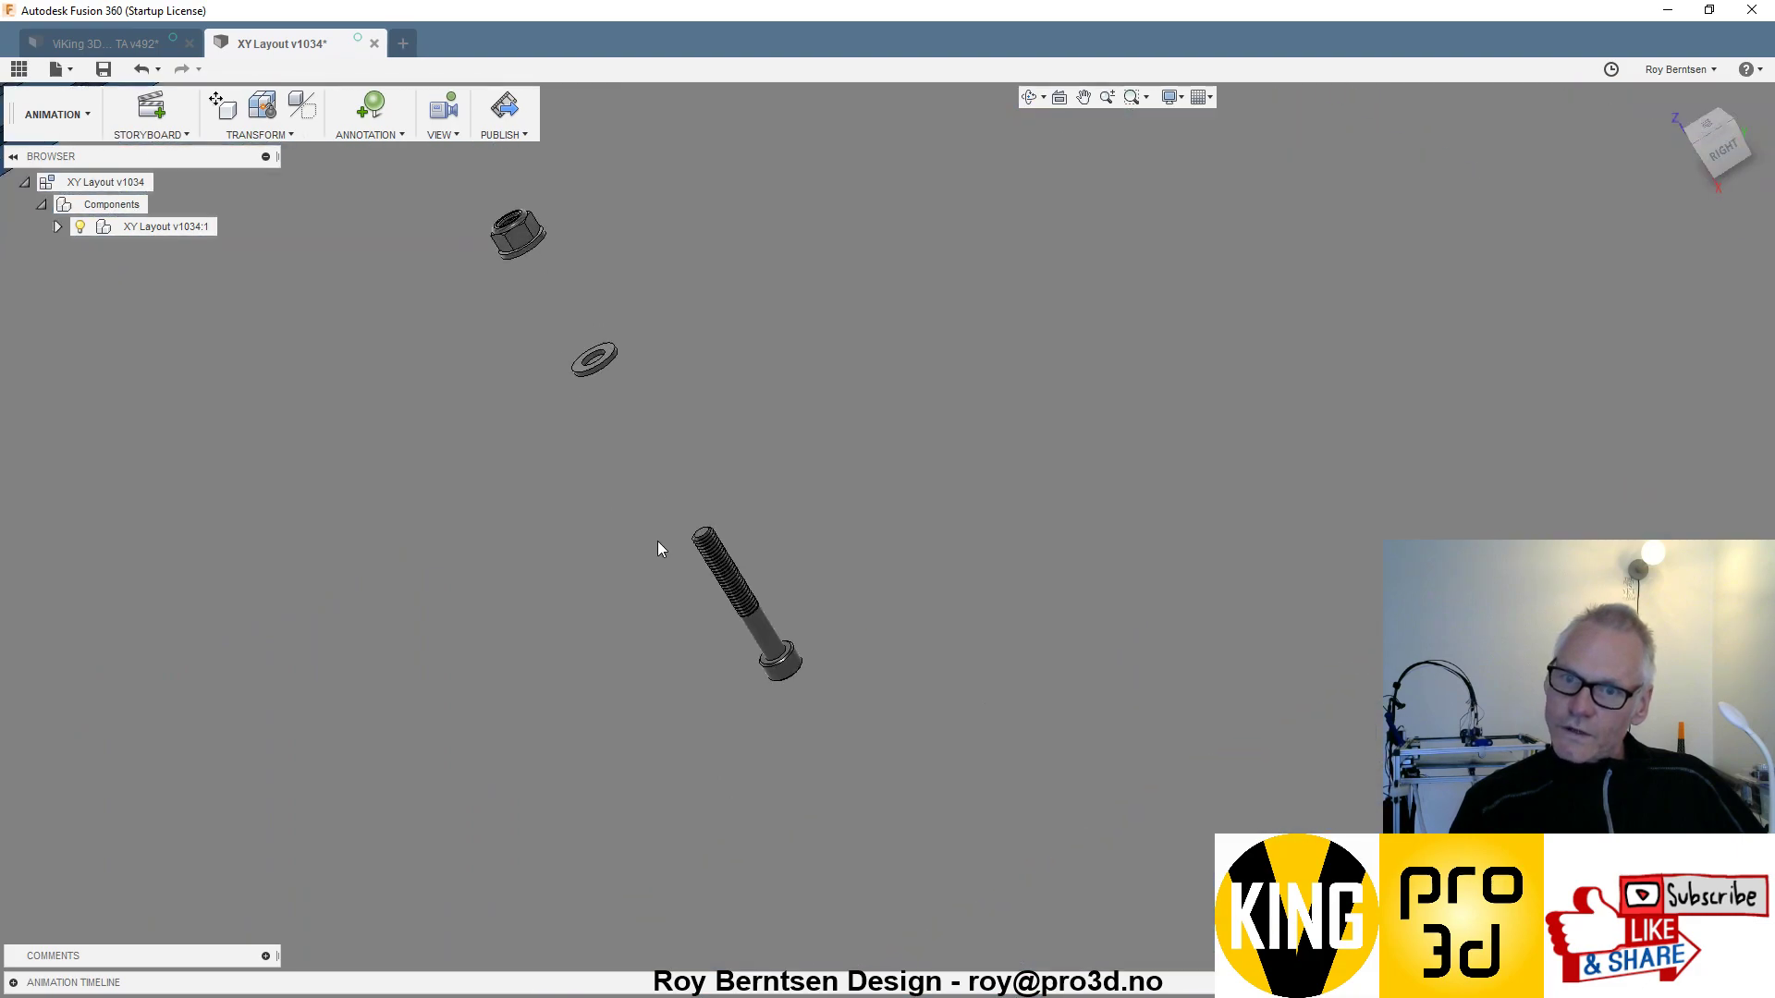
{"action": "left_click", "coordinate": [758, 614]}
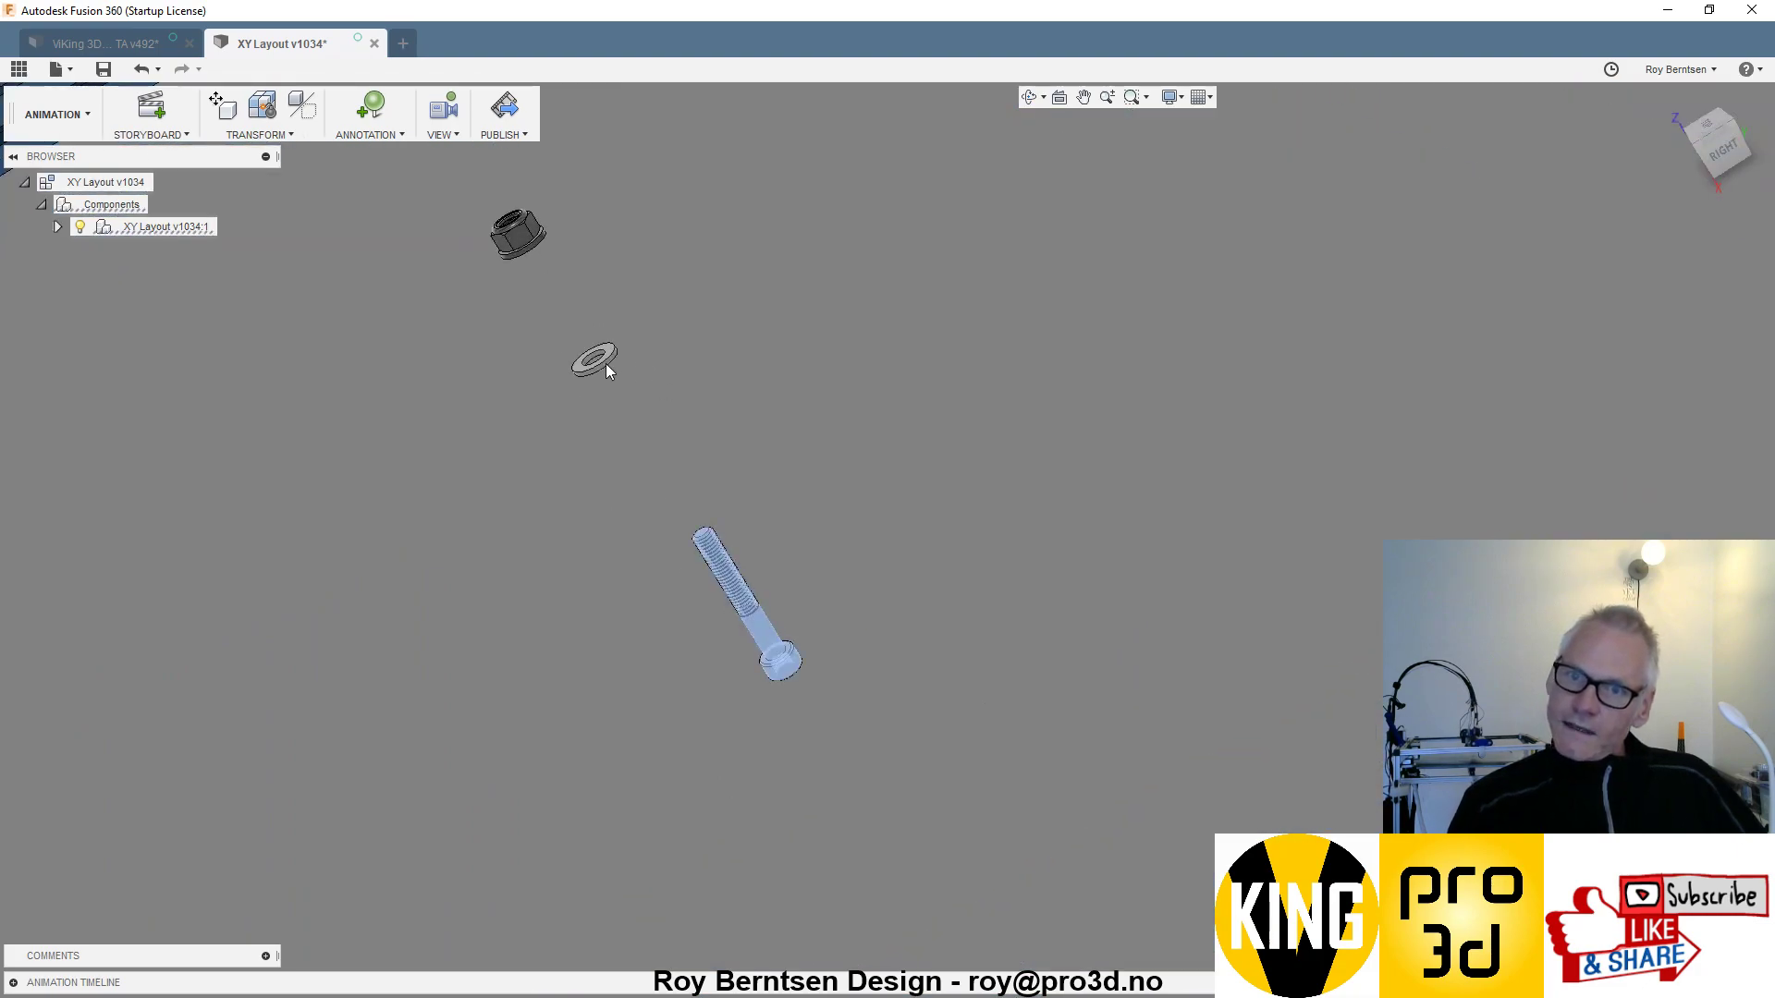
{"action": "left_click", "coordinate": [522, 232], "text": "ctrl"}
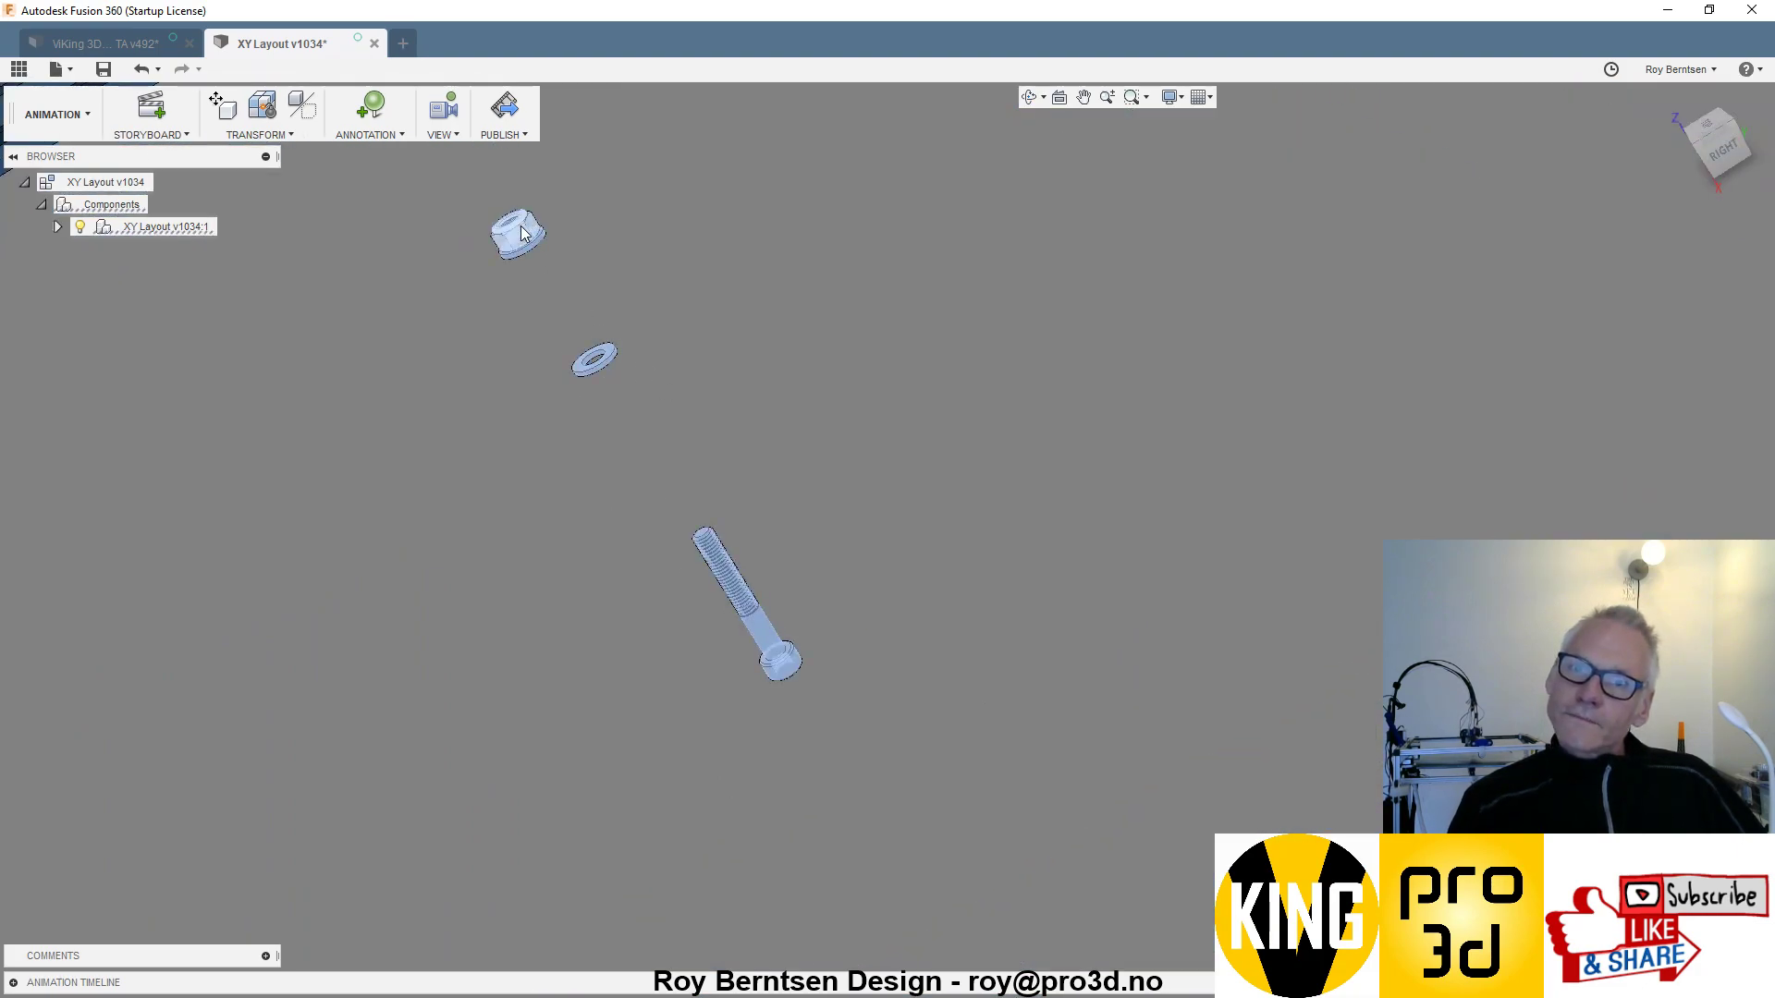
{"action": "right_click", "coordinate": [523, 232]}
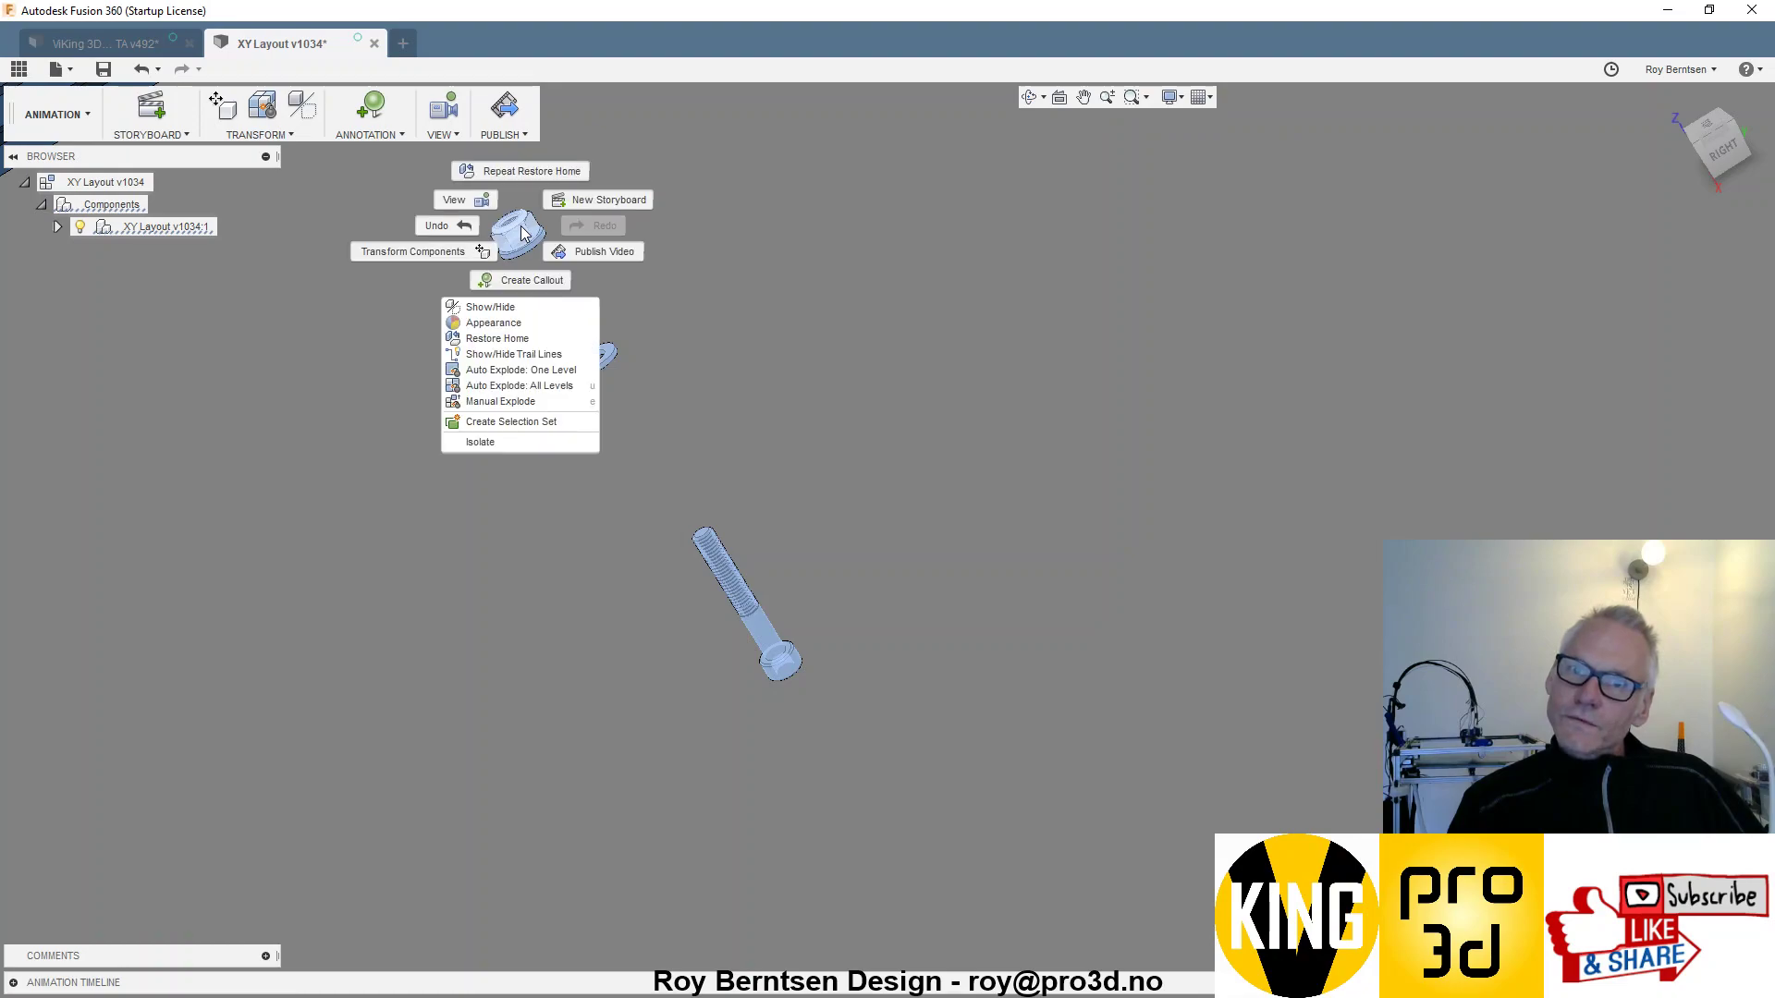
{"action": "left_click", "coordinate": [518, 341]}
{"action": "scroll", "coordinate": [952, 813], "scroll_direction": "down", "scroll_amount": 6}
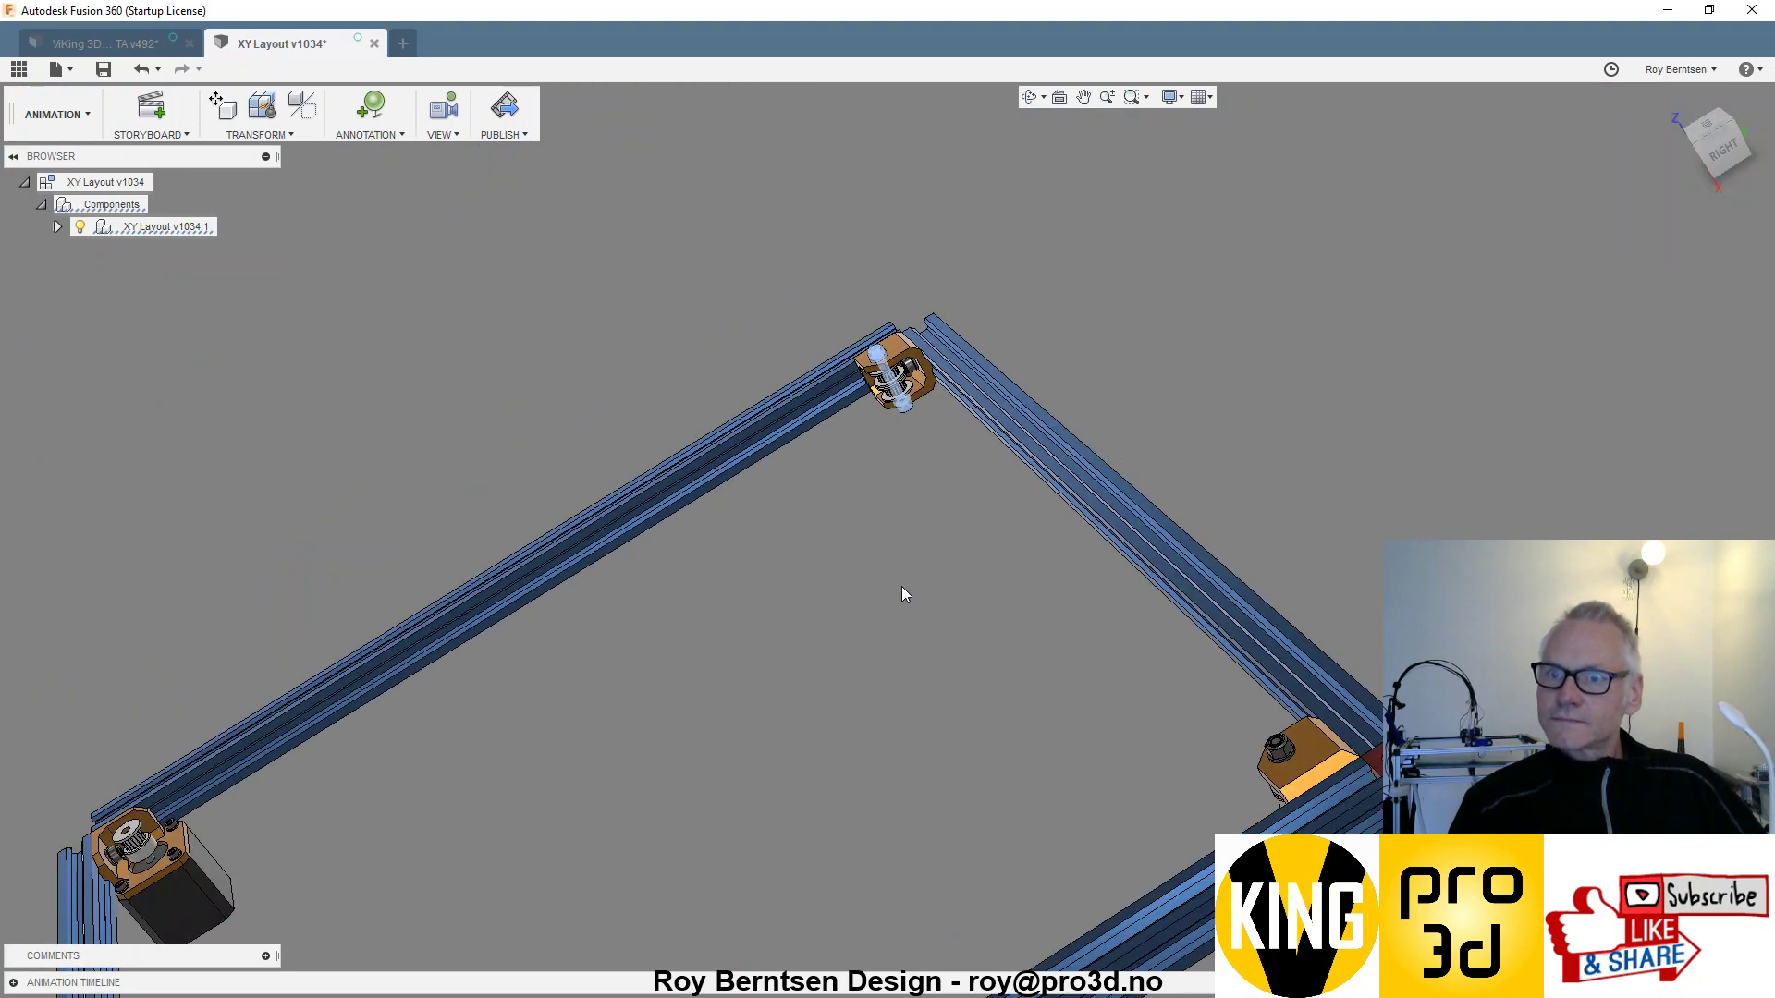
{"action": "left_click", "coordinate": [898, 578]}
{"action": "scroll", "coordinate": [879, 388], "scroll_direction": "up", "scroll_amount": 3}
{"action": "scroll", "coordinate": [873, 255], "scroll_direction": "up", "scroll_amount": 4}
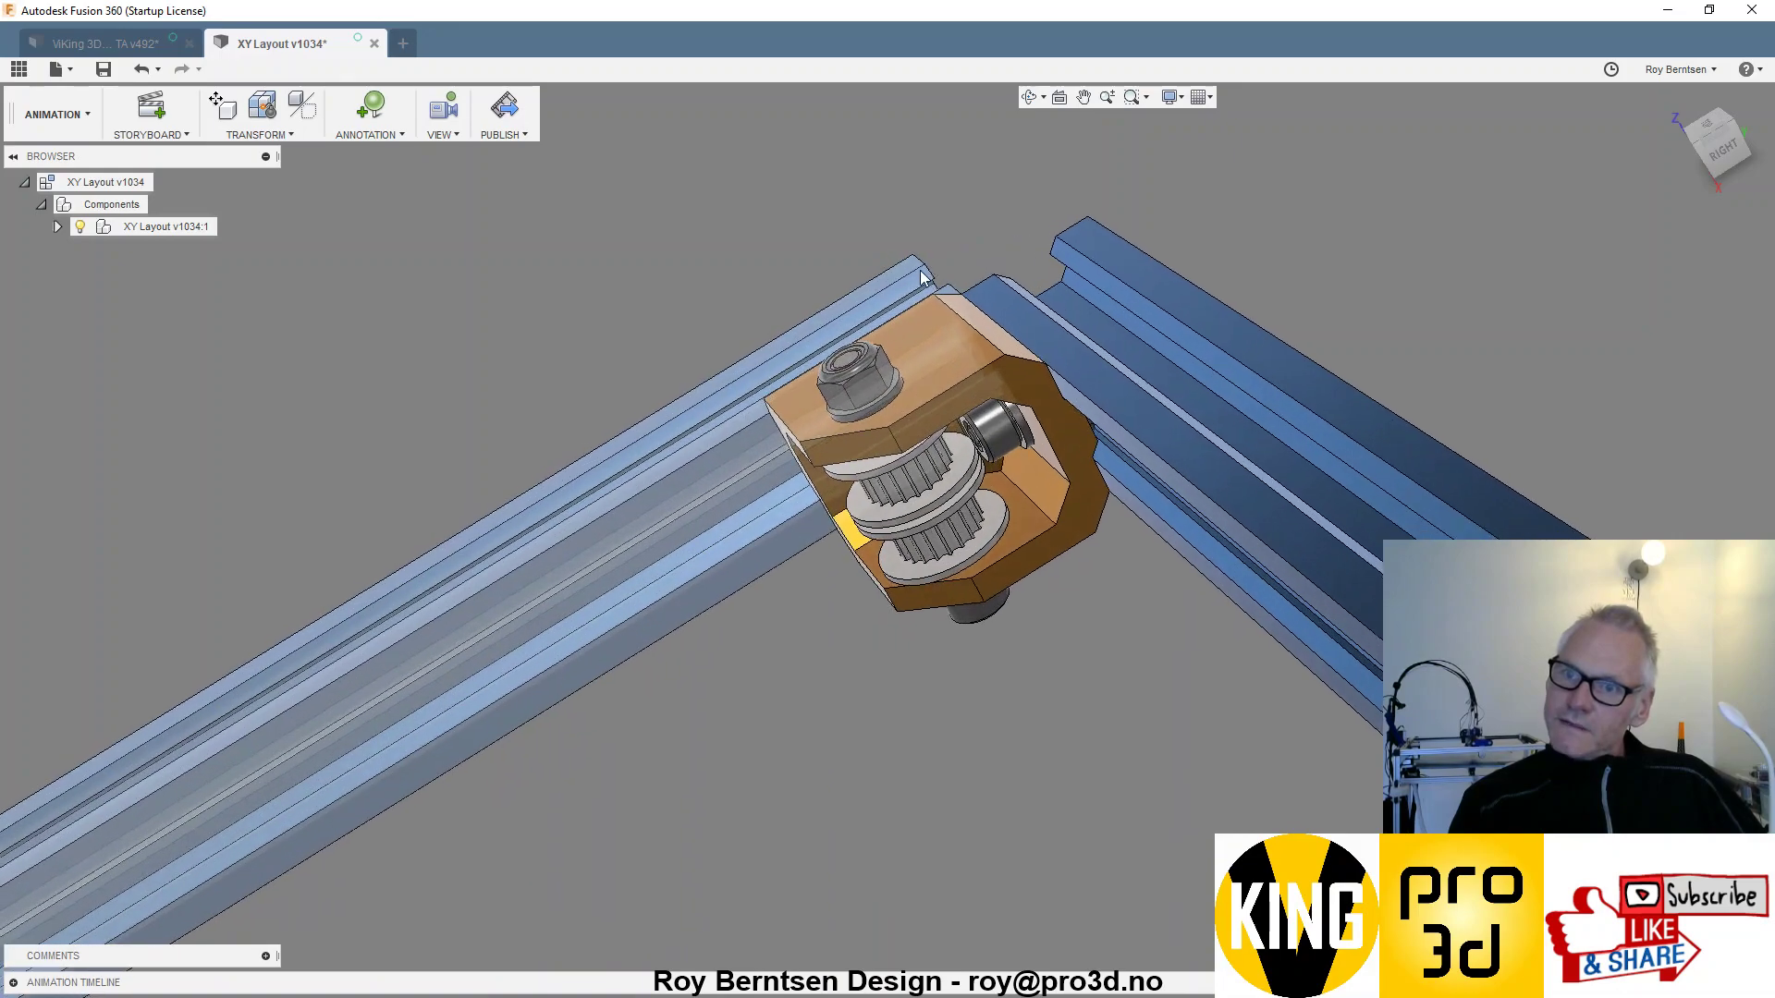
{"action": "left_click_drag", "start_coordinate": [919, 270], "coordinate": [753, 330]}
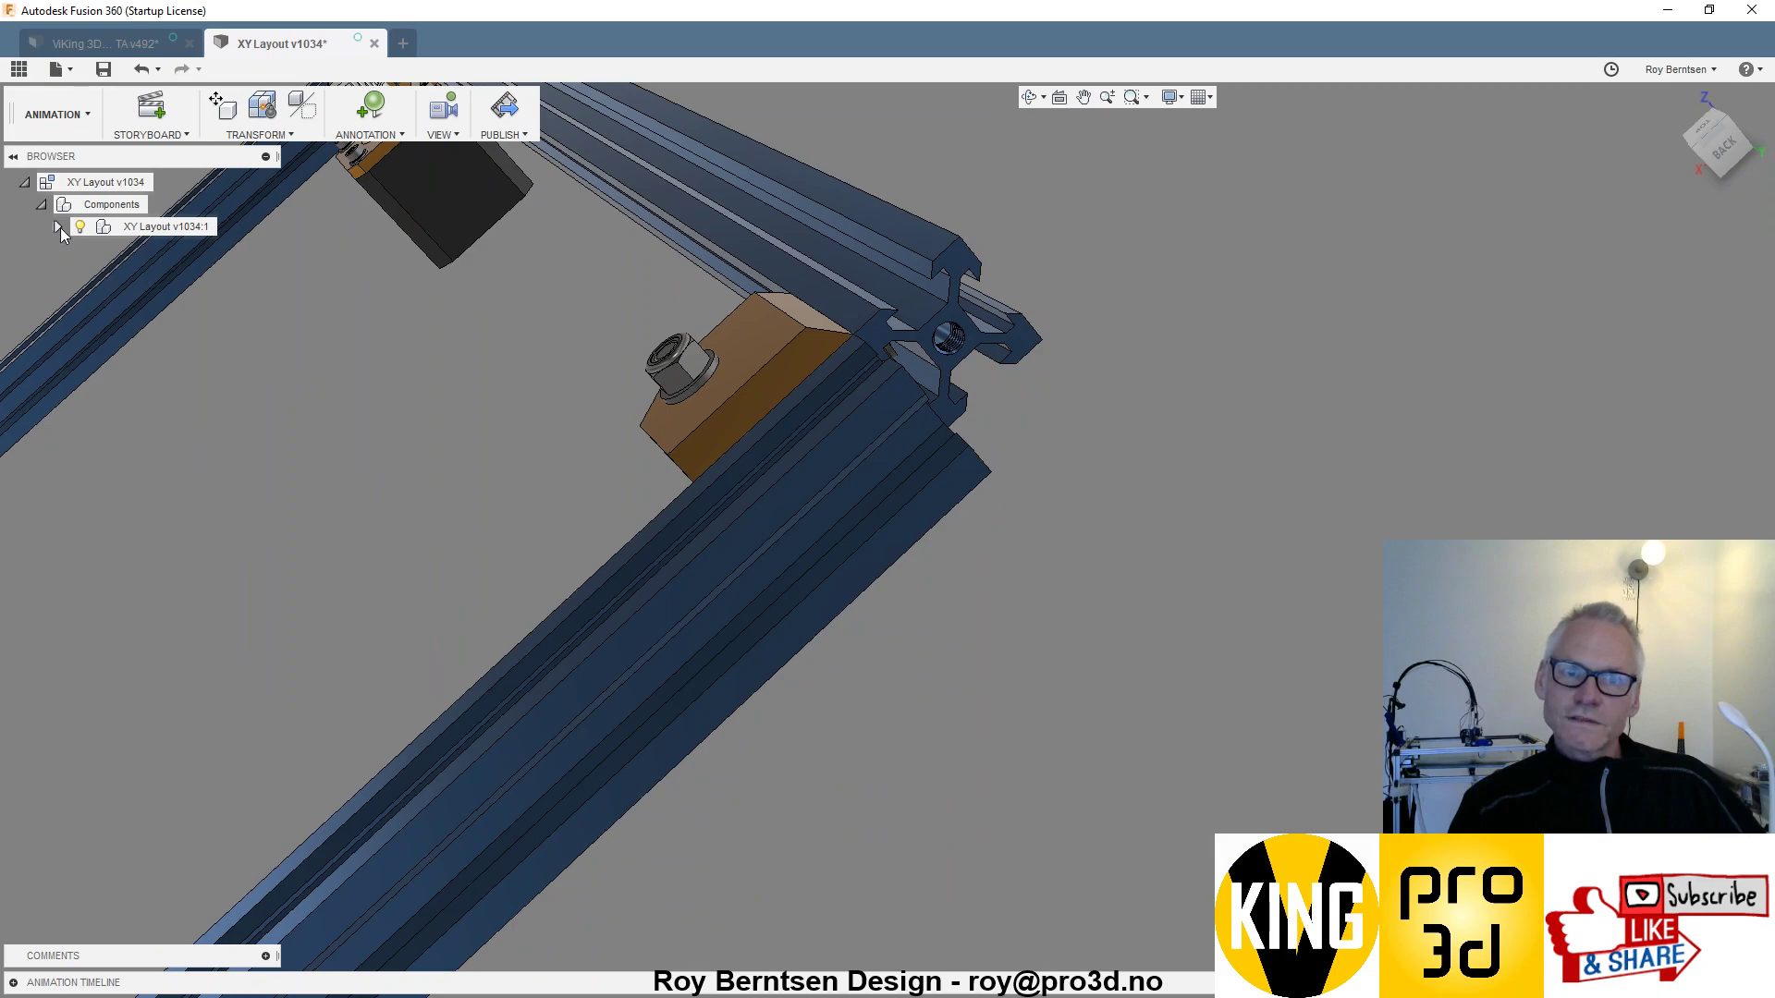
- Show the hidden 3 Way V-Slot 2020 corner connectors of the XY Layout assembly
{"action": "left_click", "coordinate": [57, 227]}
{"action": "left_click", "coordinate": [96, 340]}
{"action": "left_click", "coordinate": [96, 338]}
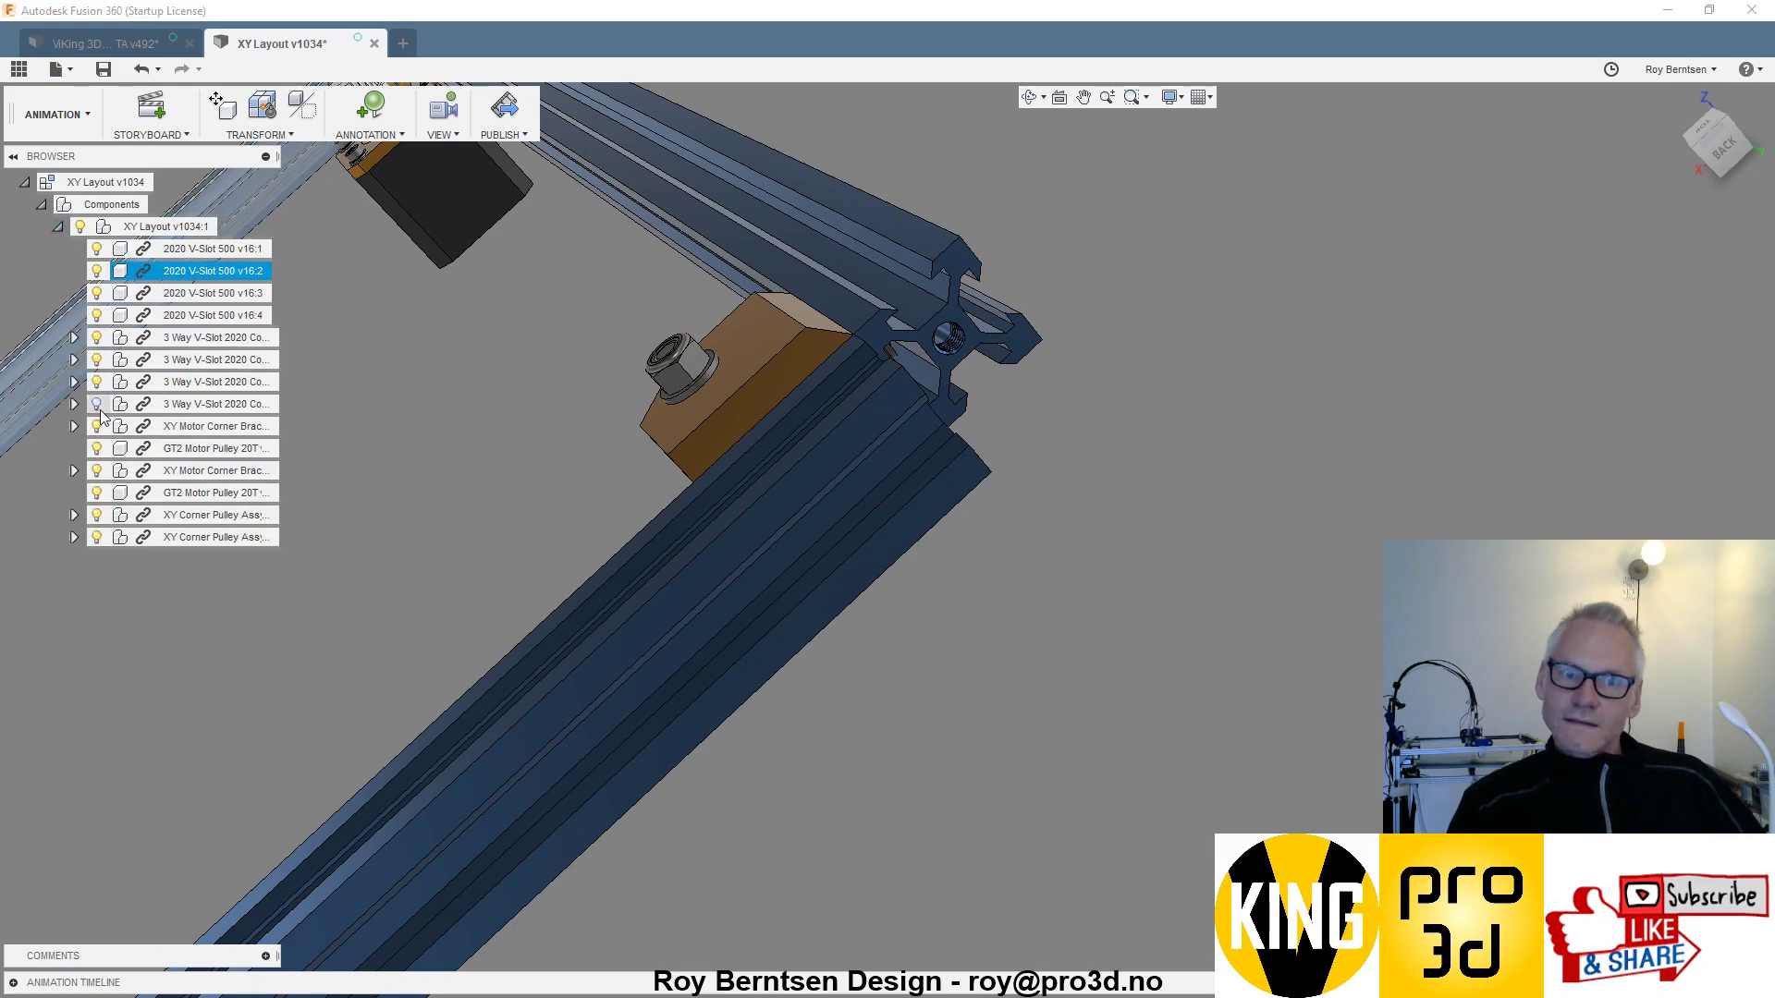
{"action": "left_click", "coordinate": [97, 404]}
- Examine the completed XY frame from the home view and up close, including the assembled idler pulley corner and its corner connector
{"action": "left_click_drag", "start_coordinate": [1033, 661], "coordinate": [785, 488]}
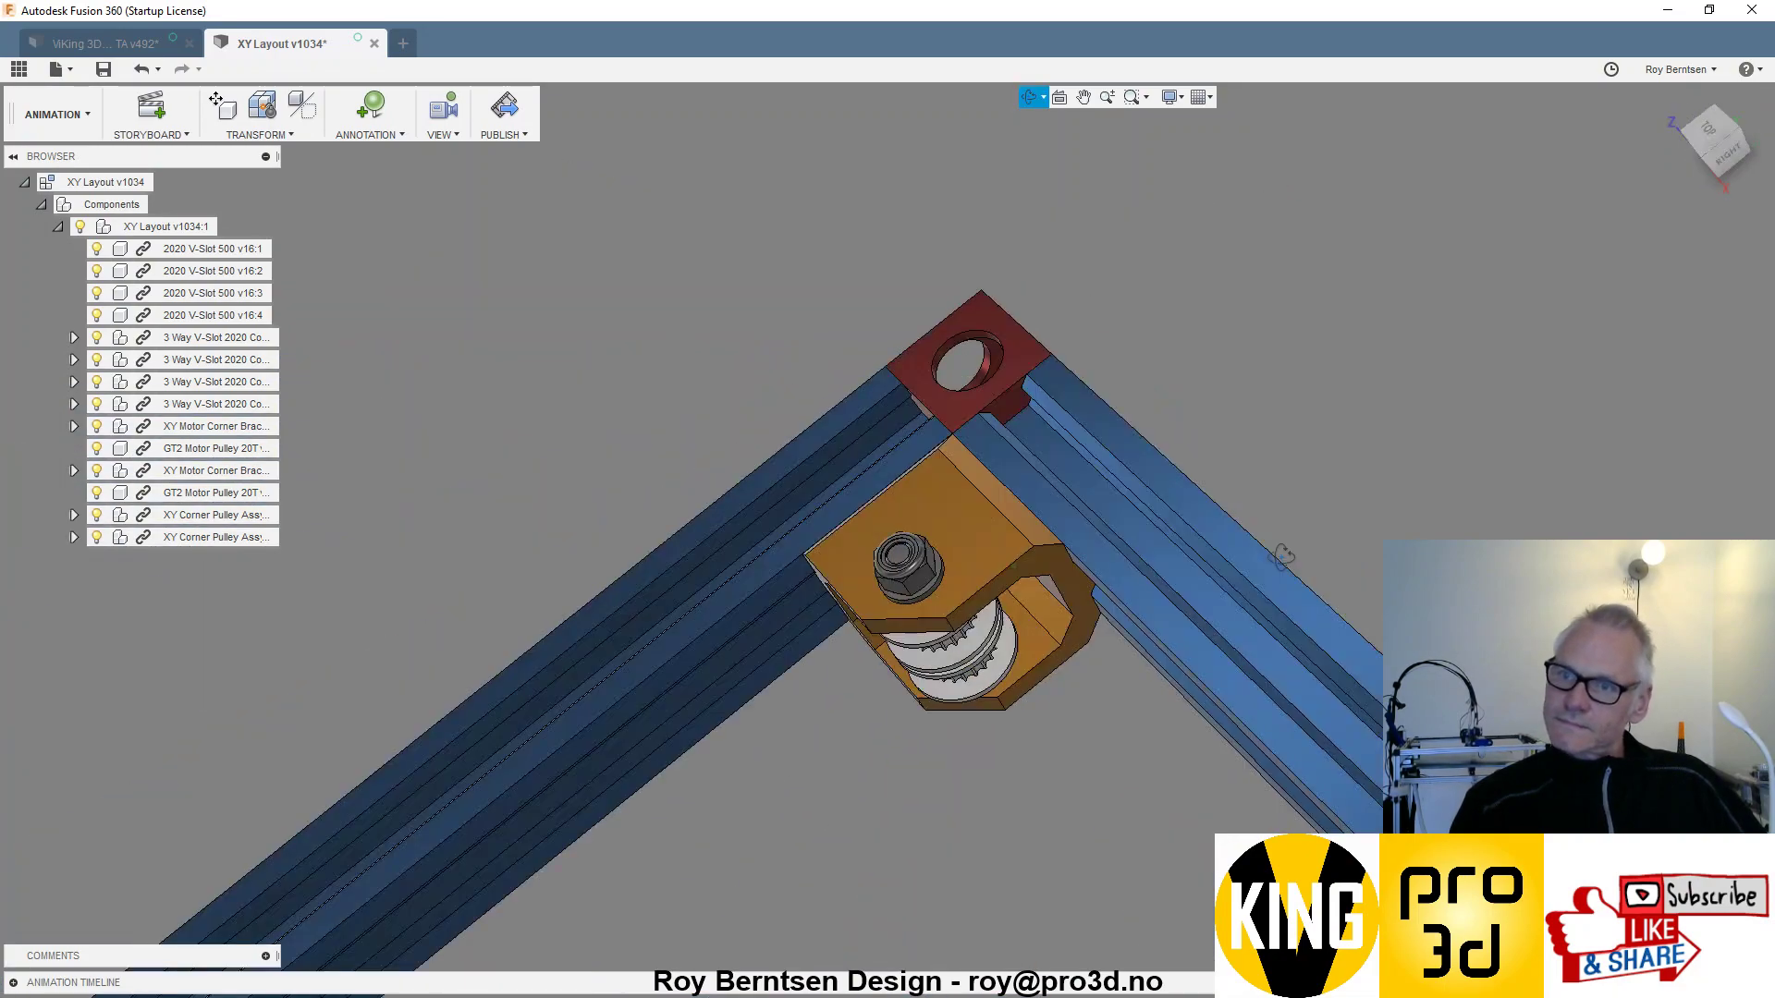
{"action": "scroll", "coordinate": [758, 469], "scroll_direction": "down", "scroll_amount": 5}
{"action": "scroll", "coordinate": [888, 434], "scroll_direction": "up", "scroll_amount": 5}
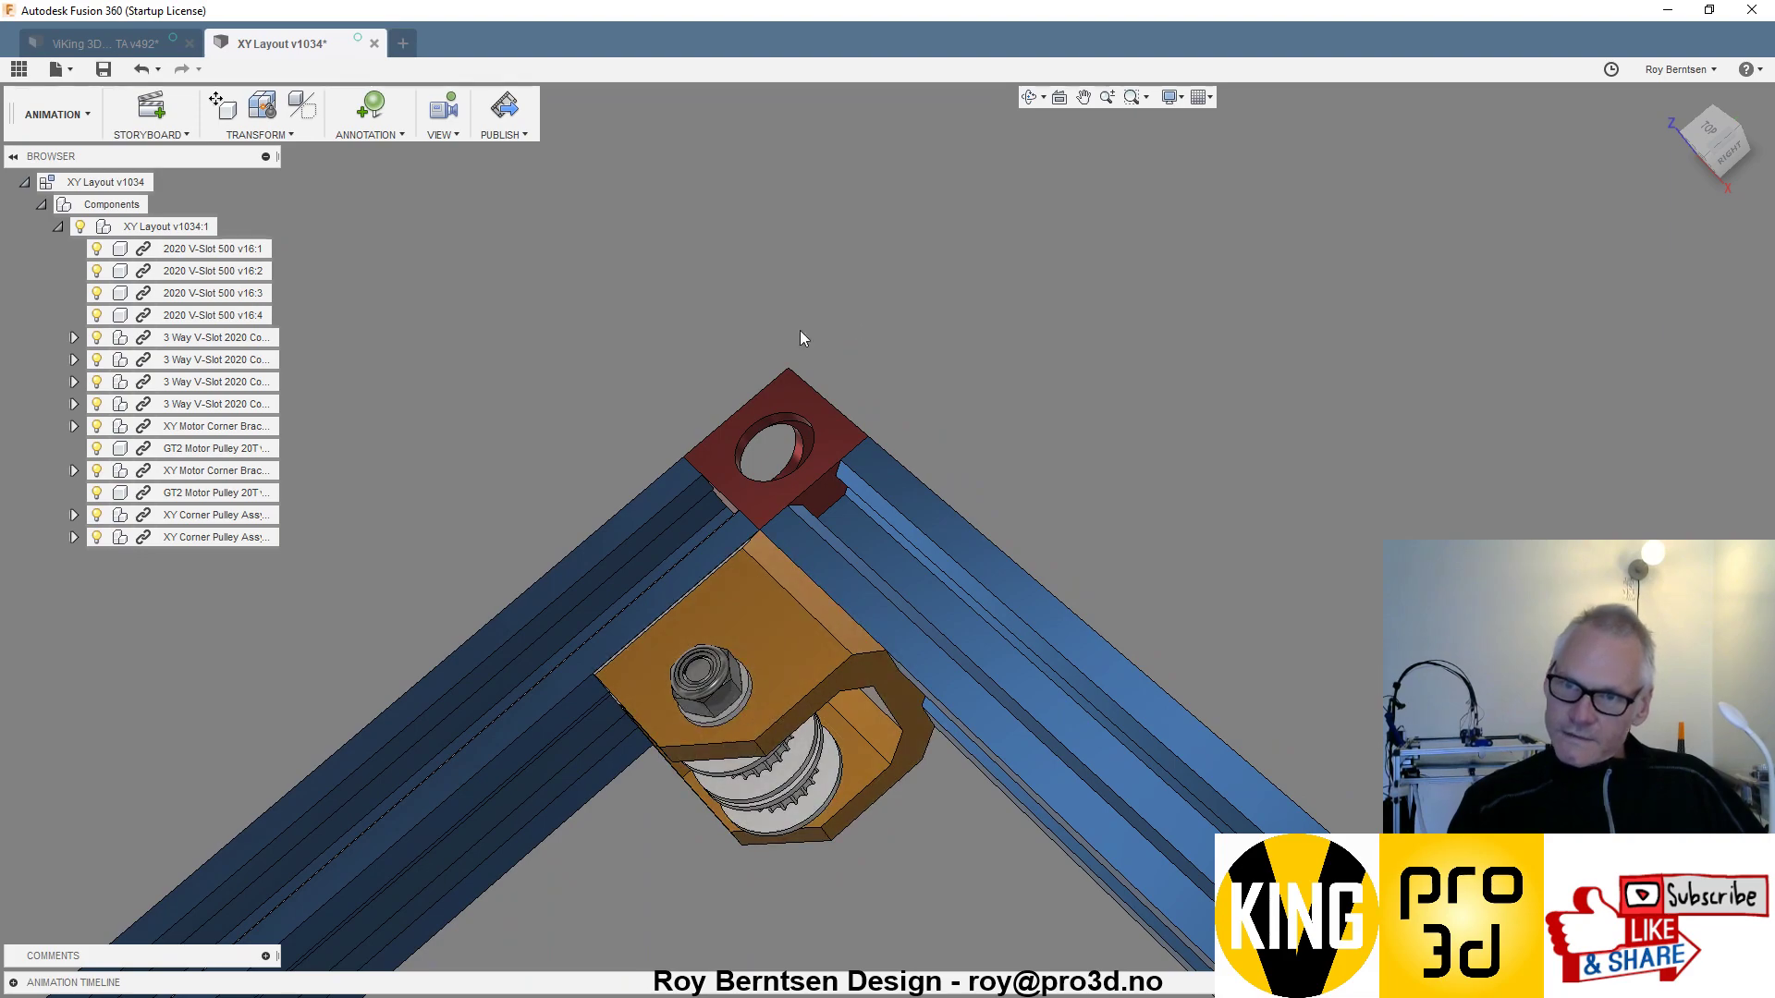
{"action": "scroll", "coordinate": [800, 336], "scroll_direction": "down", "scroll_amount": 1}
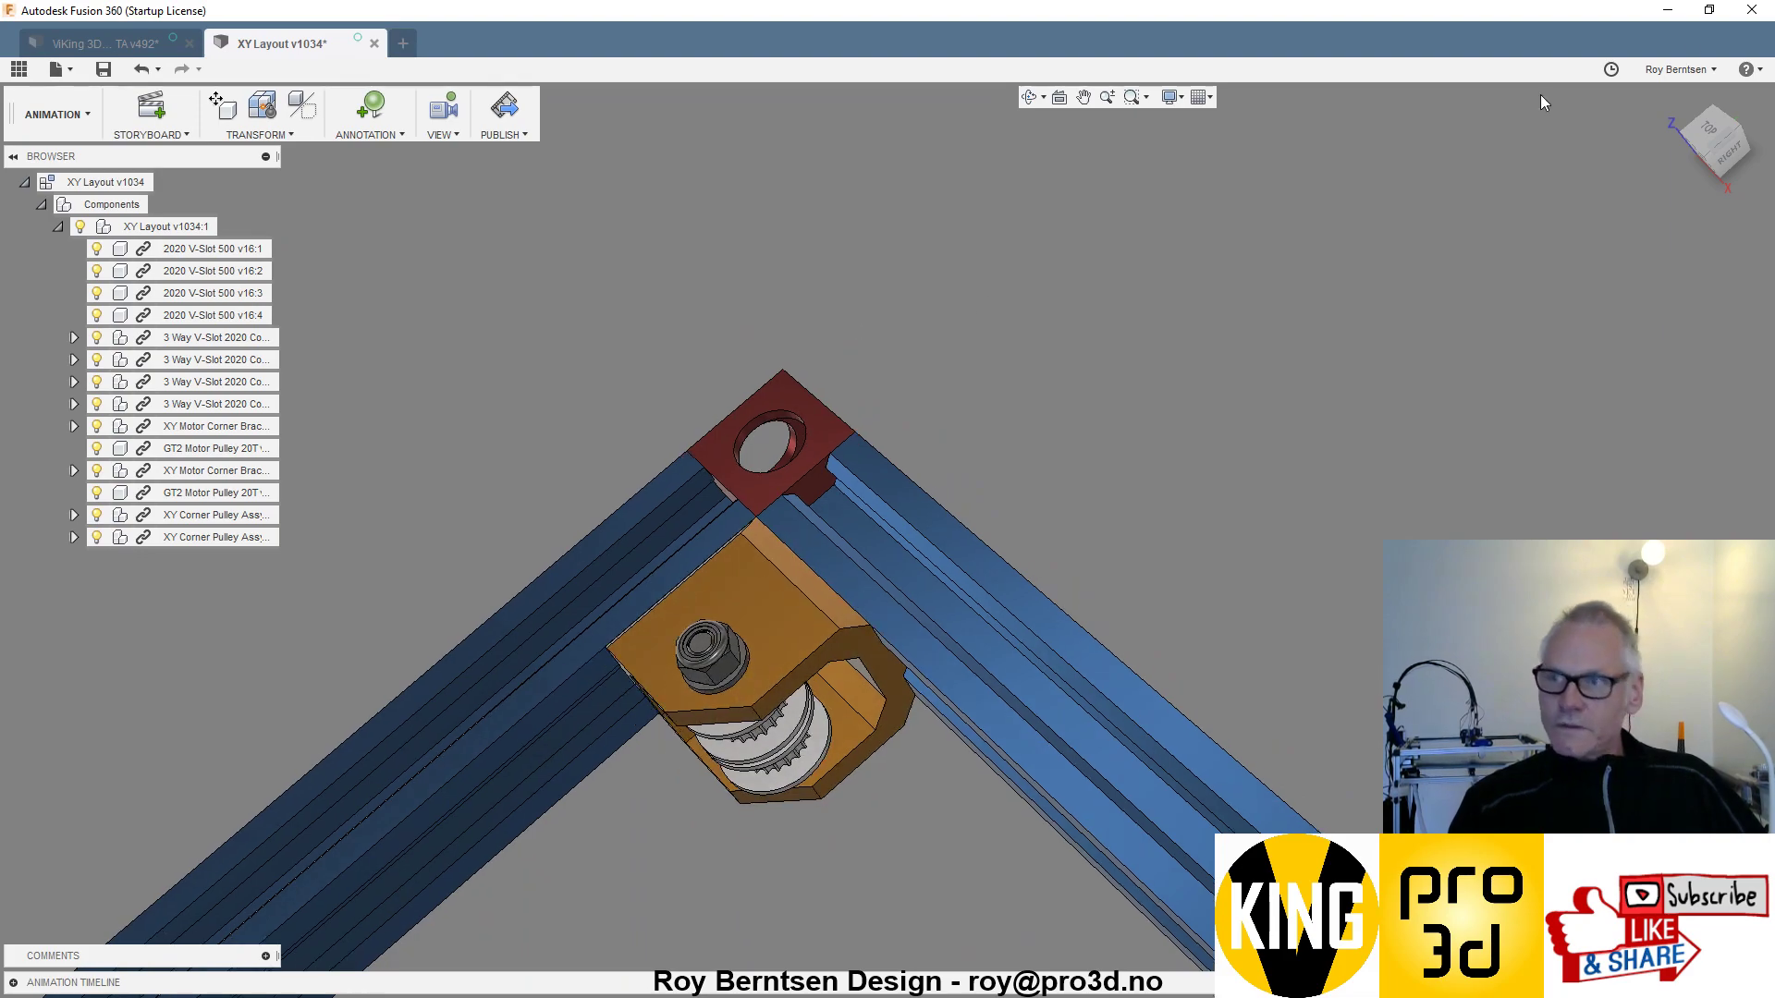
{"action": "left_click", "coordinate": [1672, 97]}
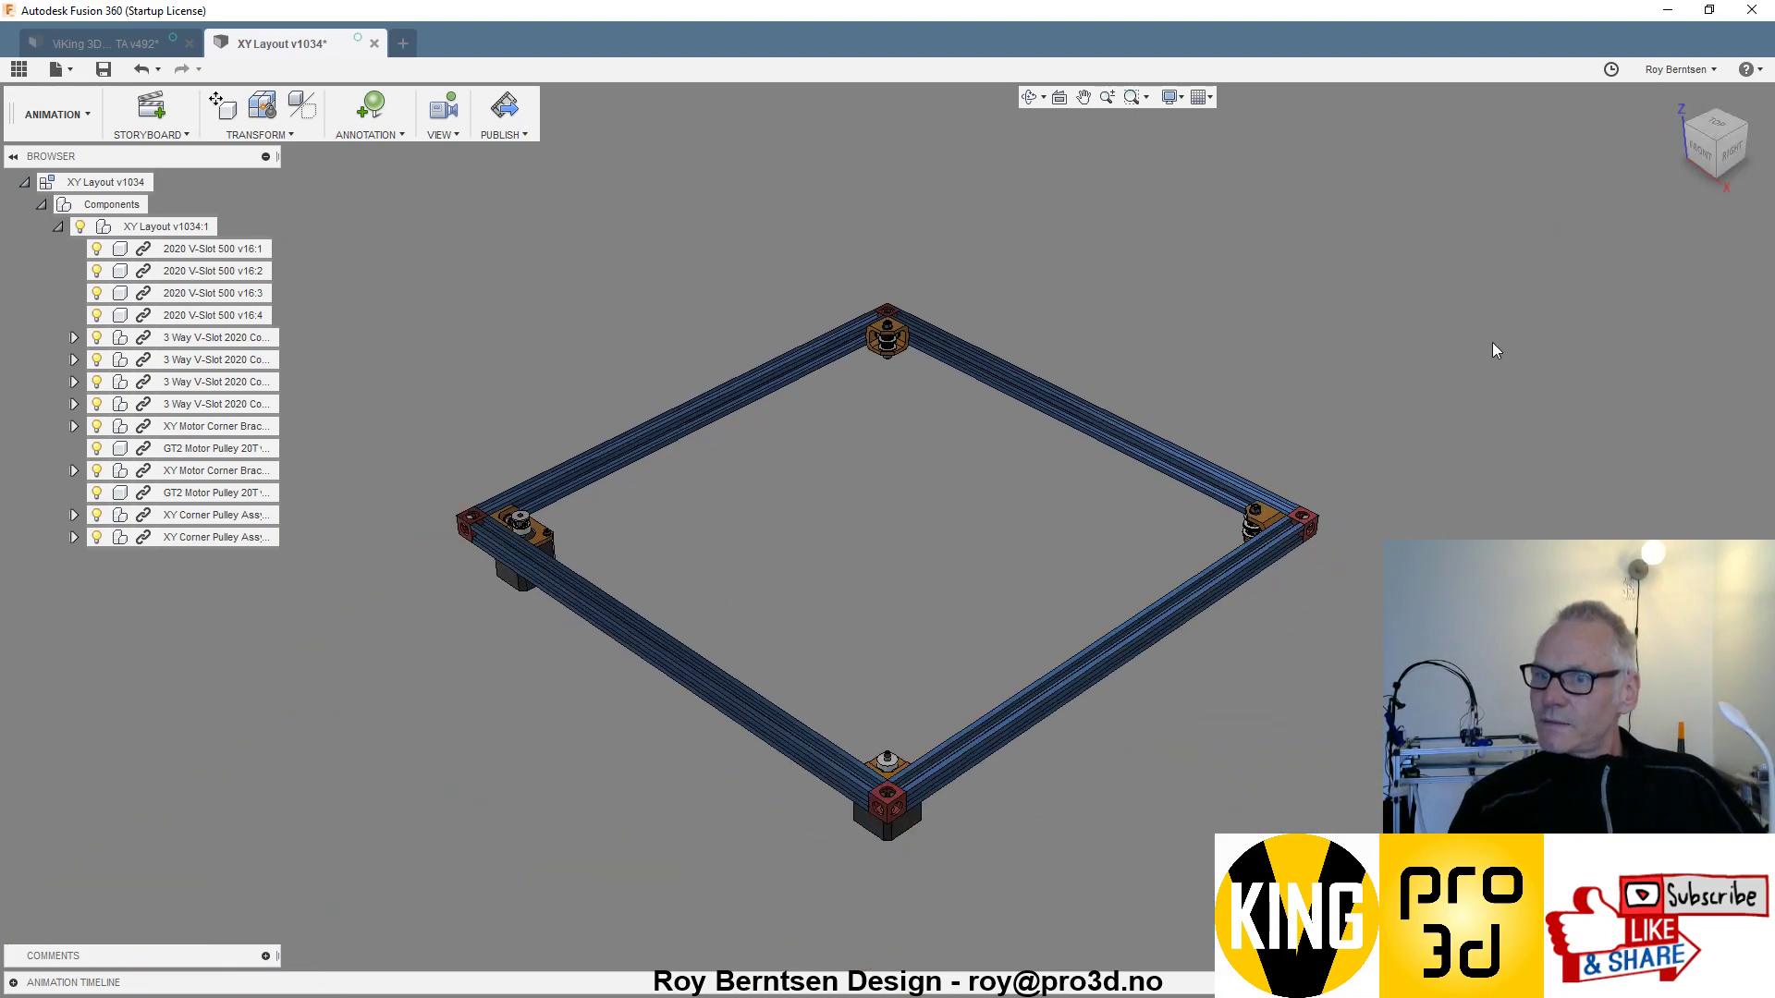
{"action": "scroll", "coordinate": [1299, 508], "scroll_direction": "up", "scroll_amount": 8}
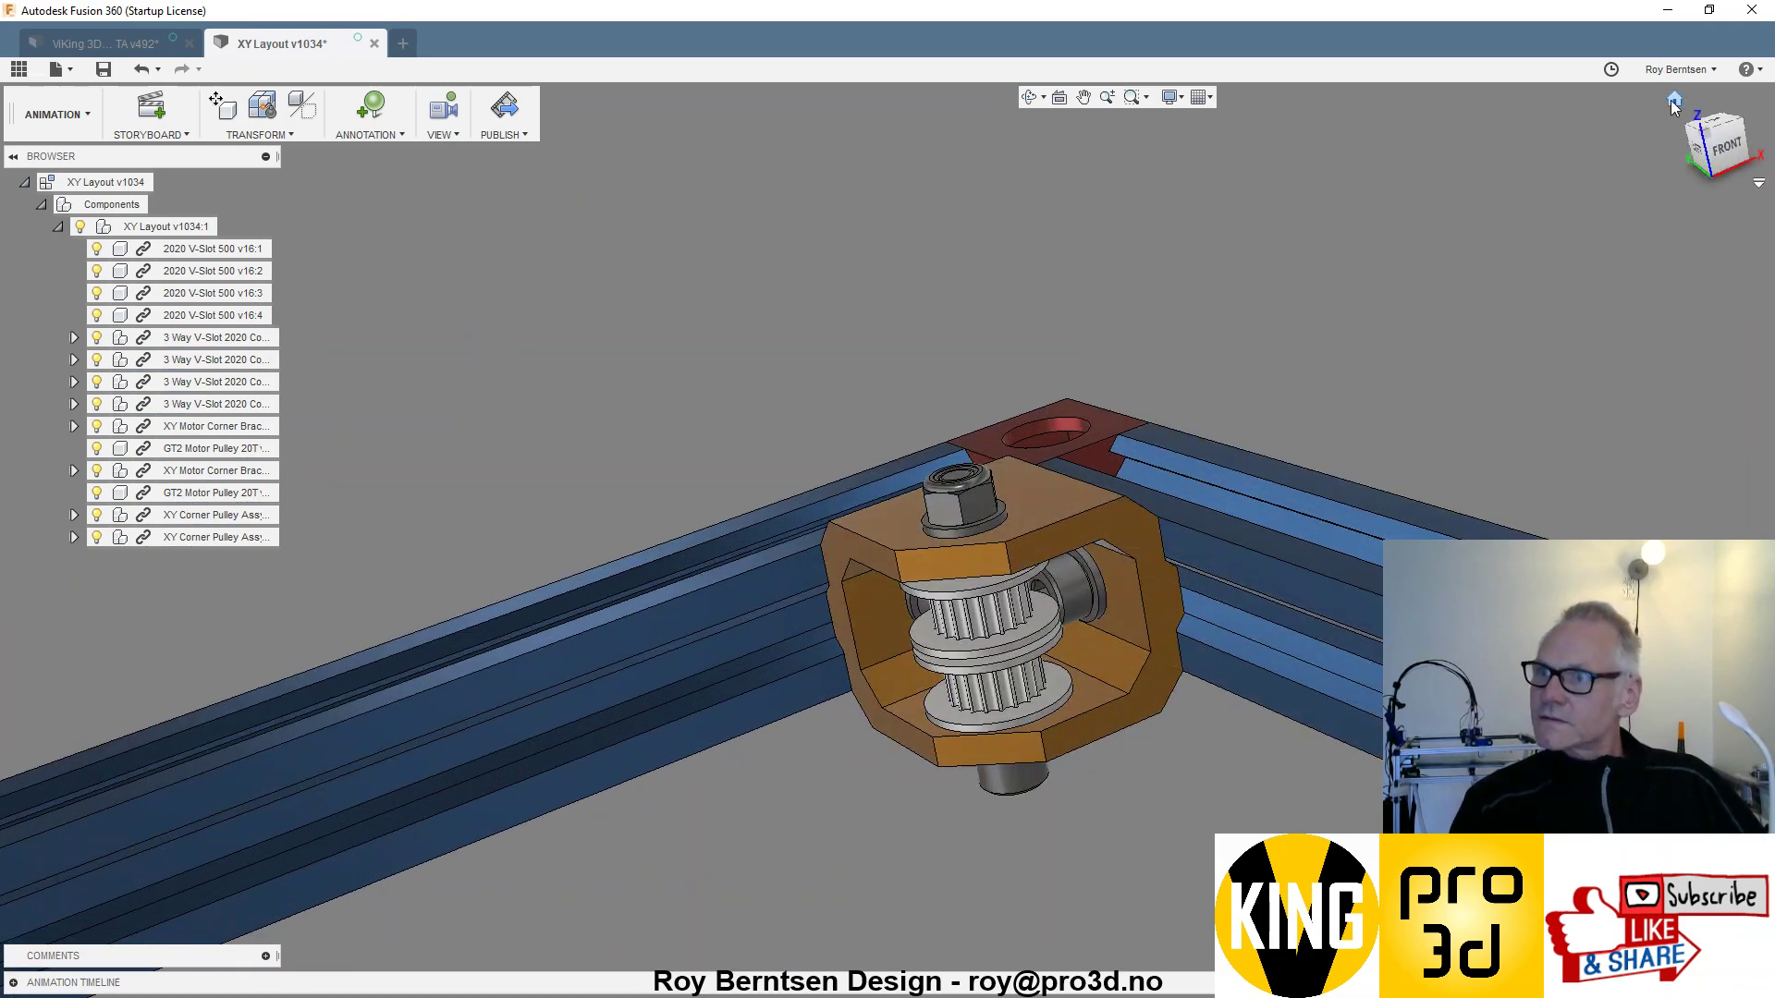
{"action": "left_click", "coordinate": [1674, 100]}
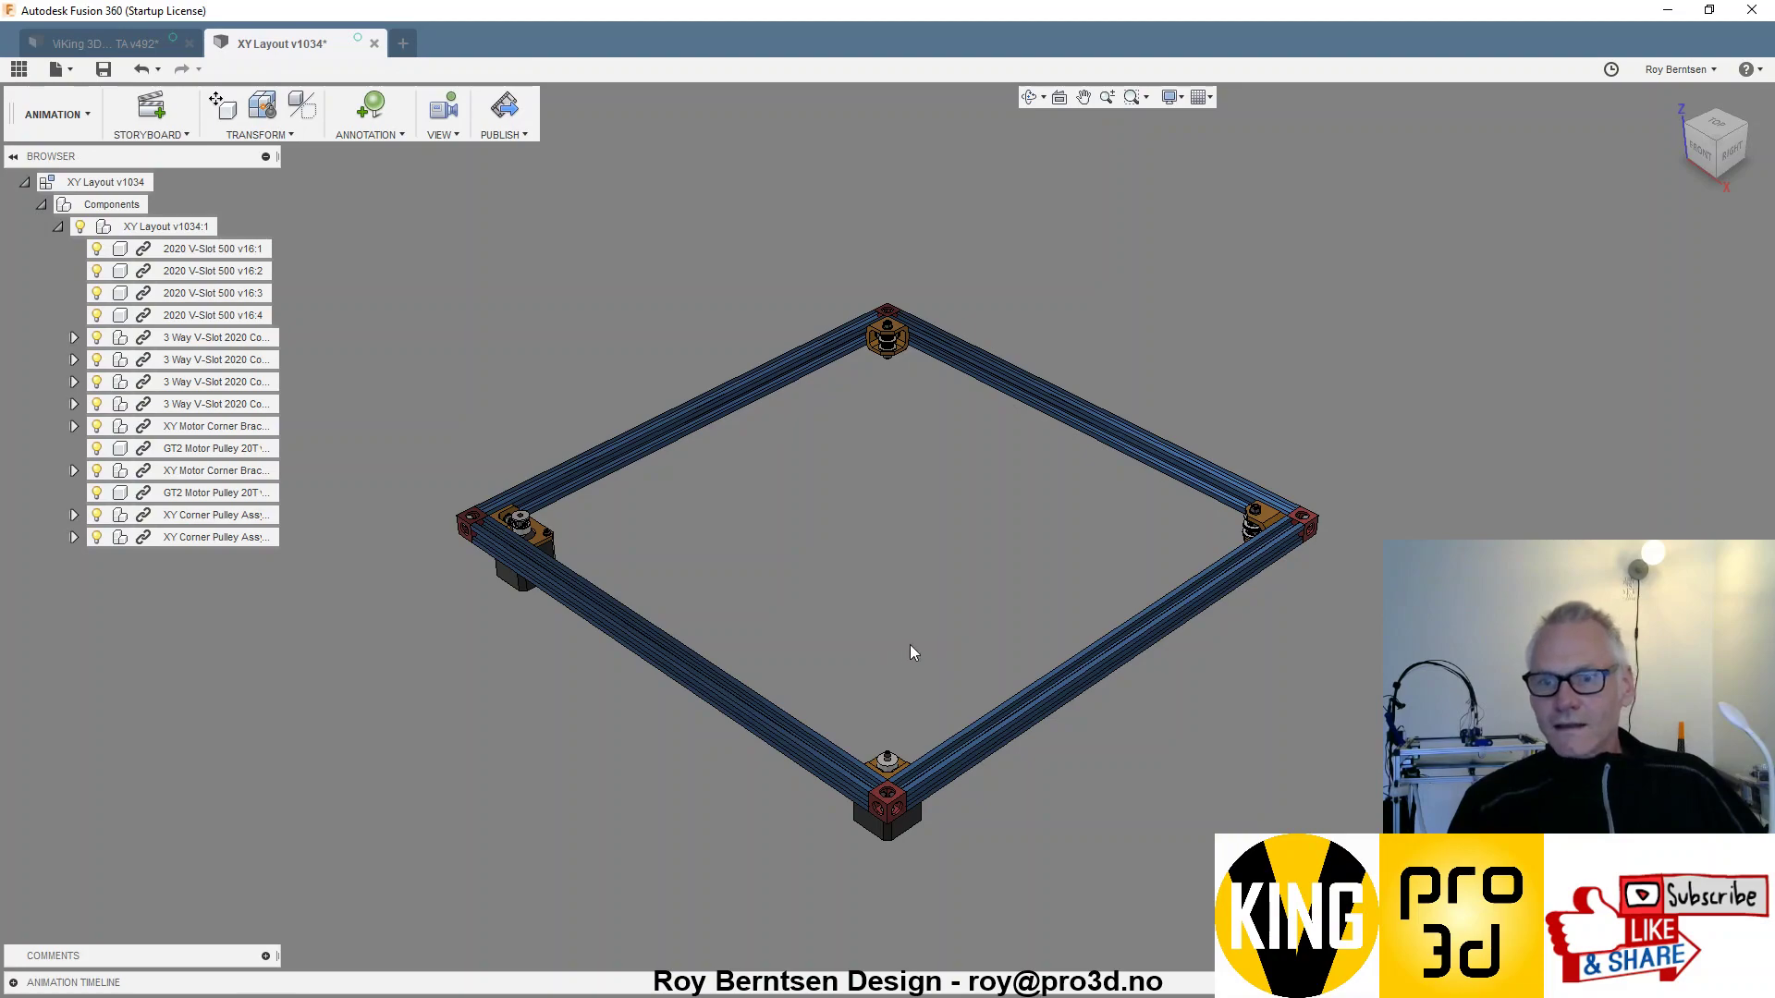
{"action": "scroll", "coordinate": [862, 652], "scroll_direction": "up", "scroll_amount": 1}
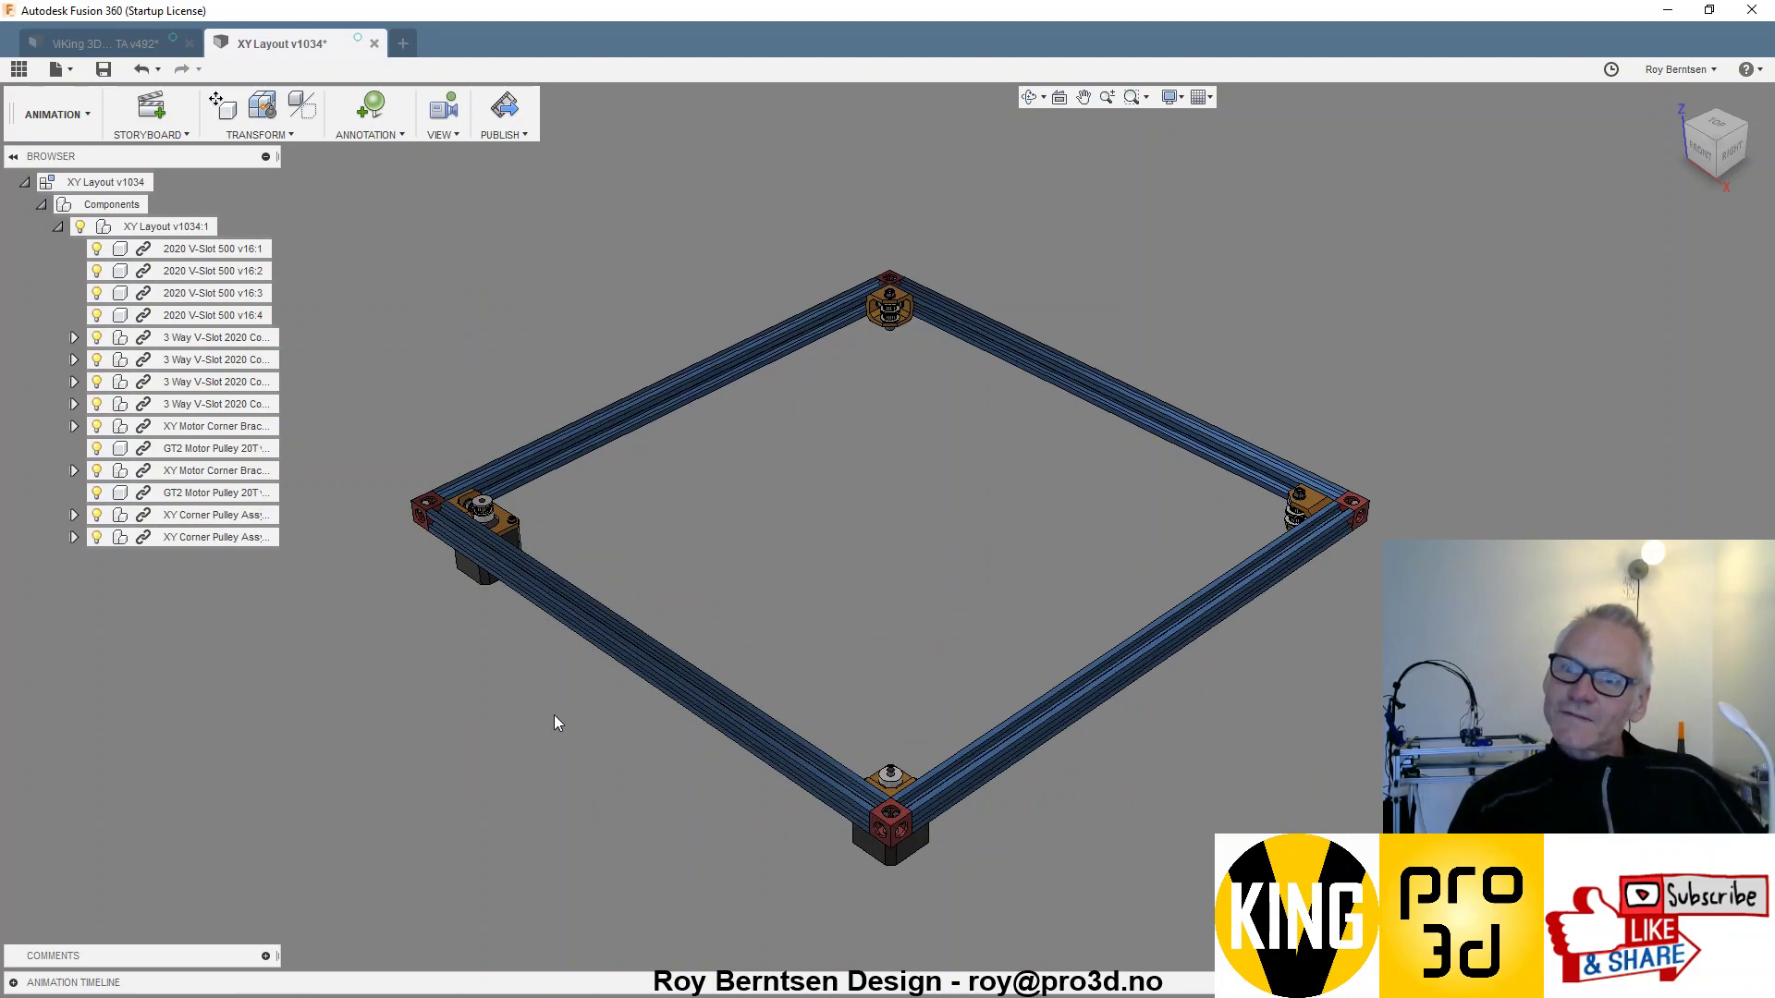
{"action": "left_click_drag", "start_coordinate": [859, 693], "coordinate": [920, 615]}
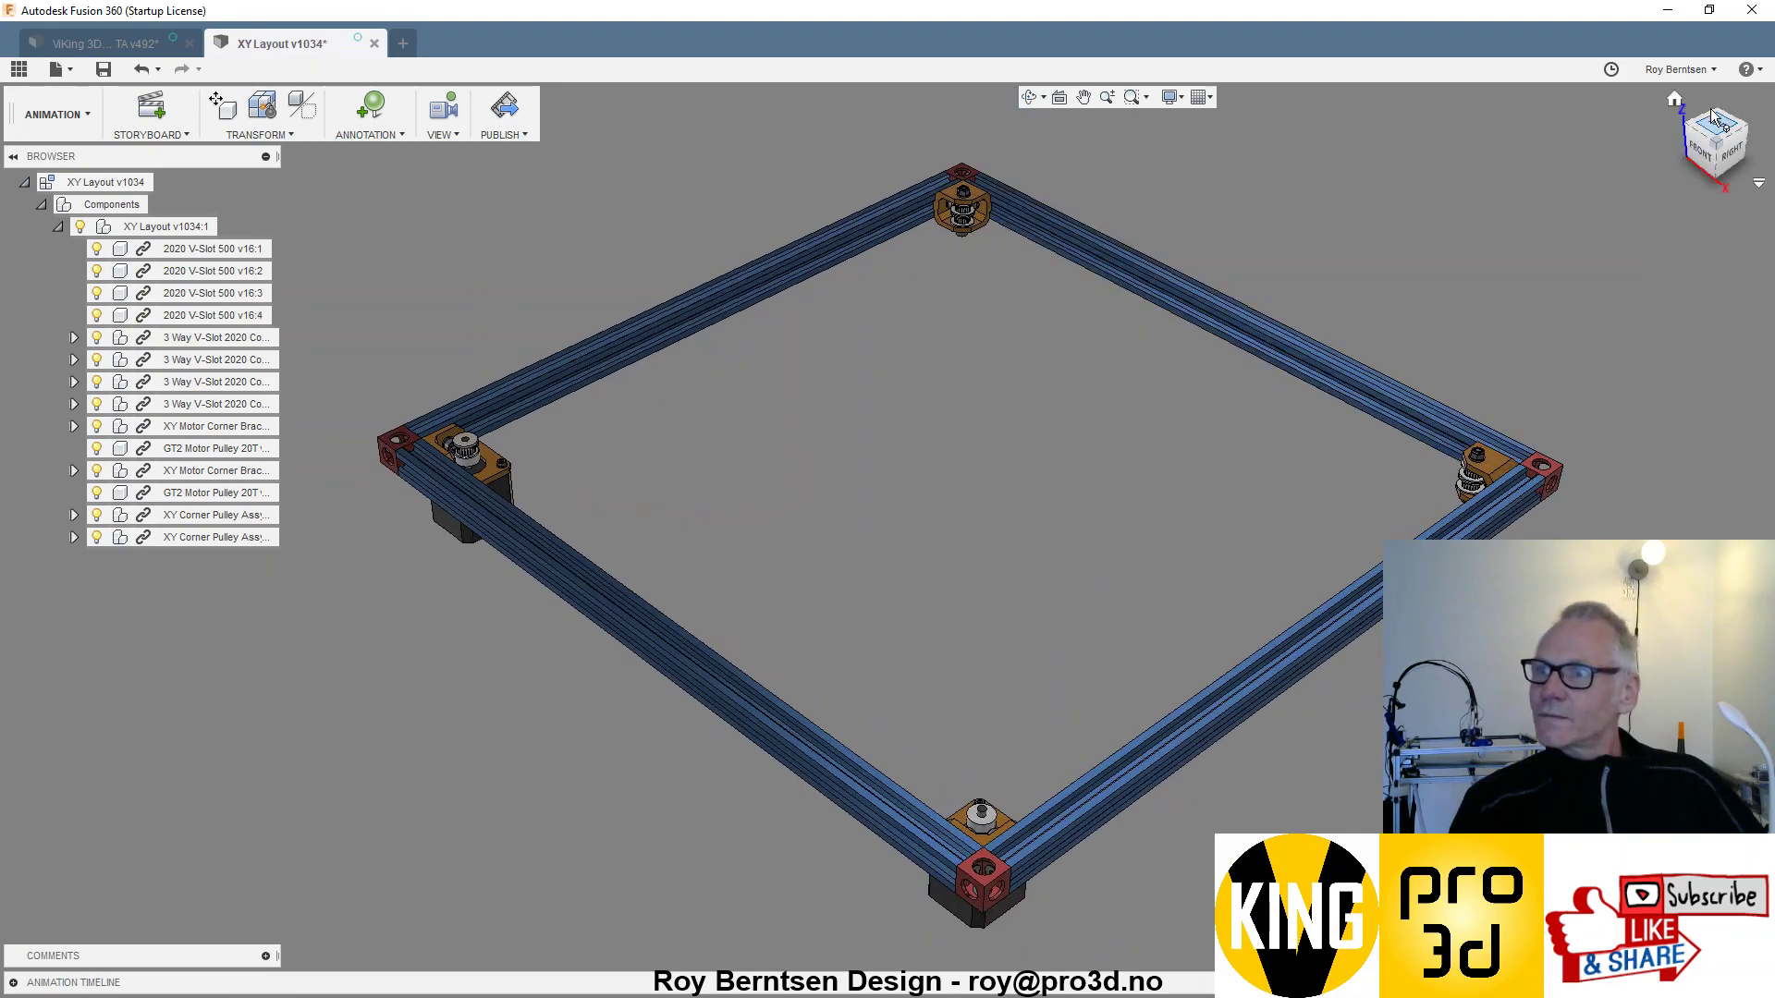
{"action": "left_click", "coordinate": [1676, 100]}
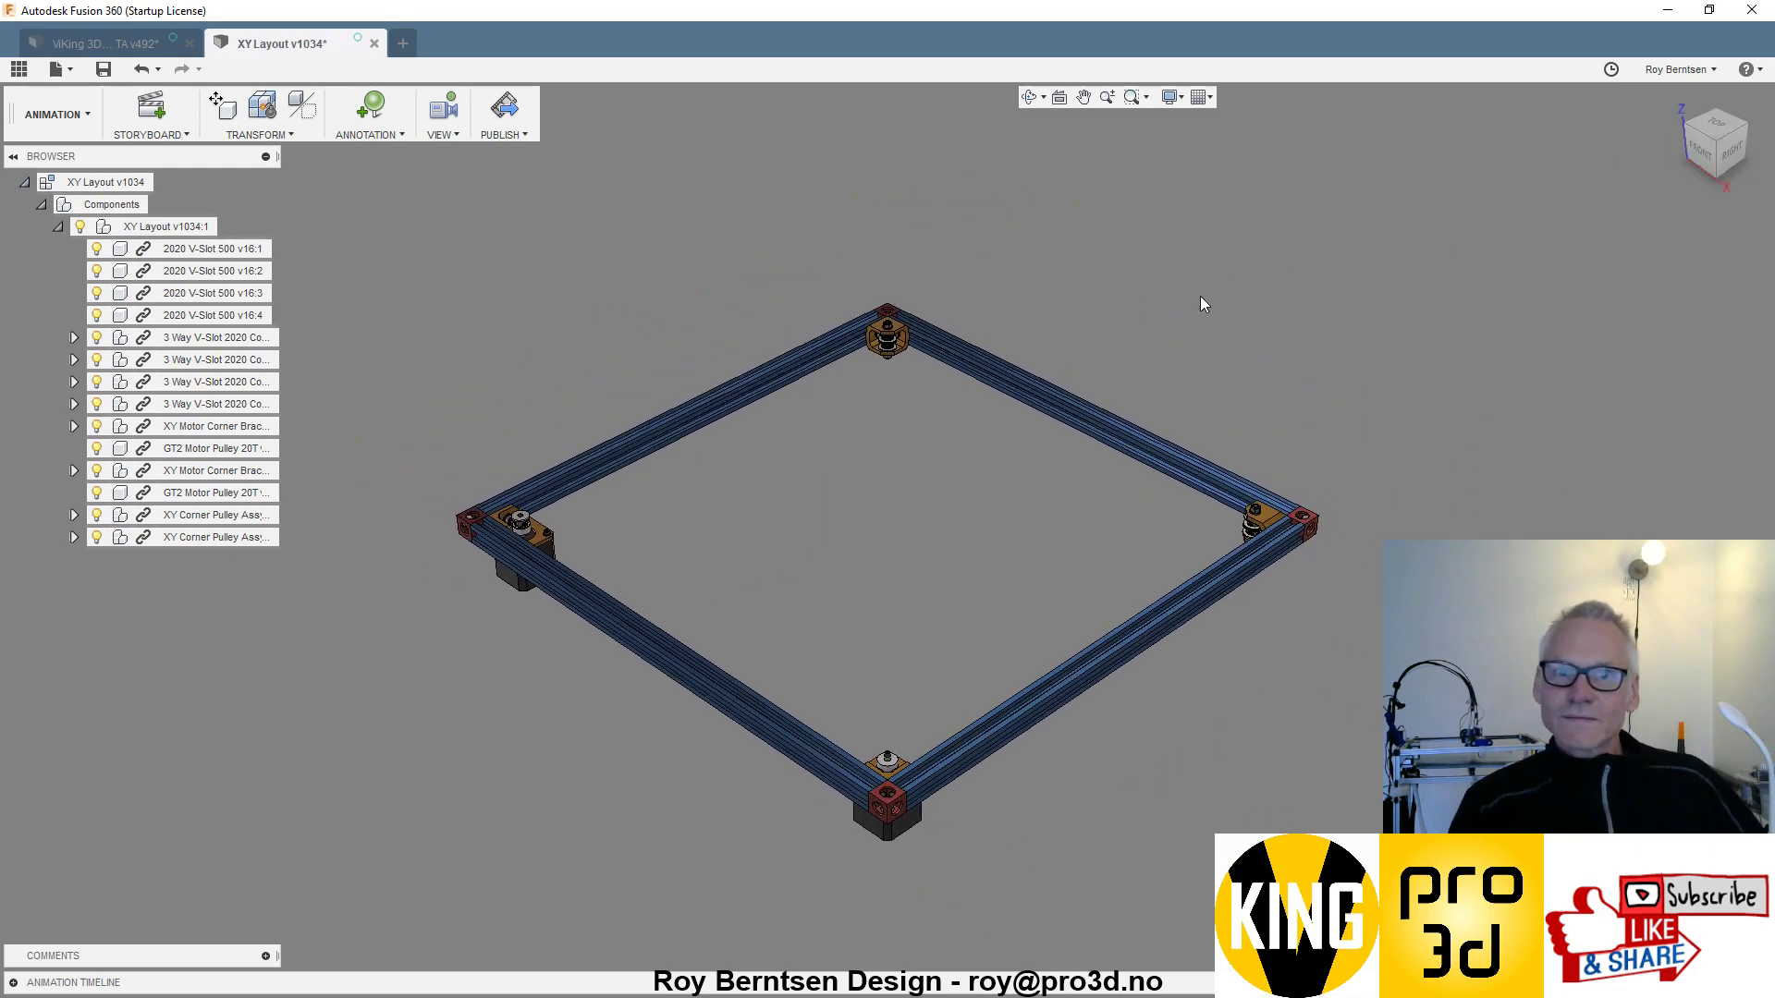